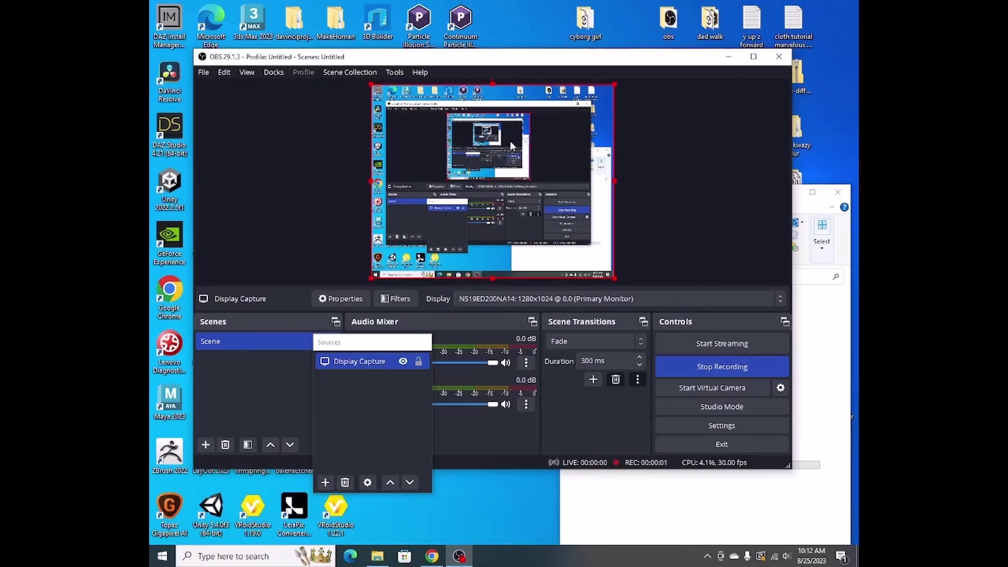
# Step: Minimize OBS and launch Mixamo Fuse from its desktop icon
pyautogui.click(728, 56)
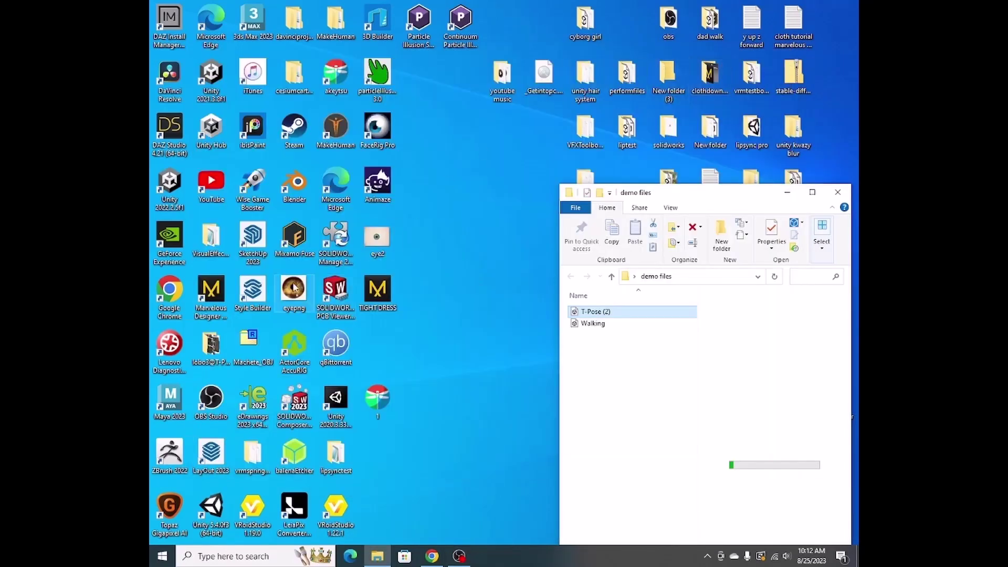
pyautogui.doubleClick(292, 239)
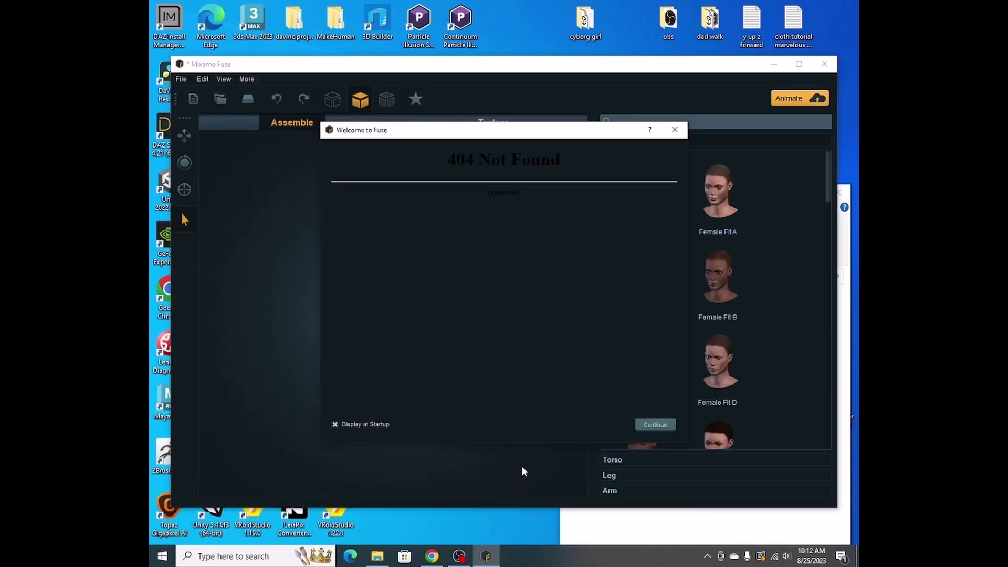
# Step: Dismiss the Welcome dialog and give the character the Female Fit Zombie A torso
pyautogui.click(675, 129)
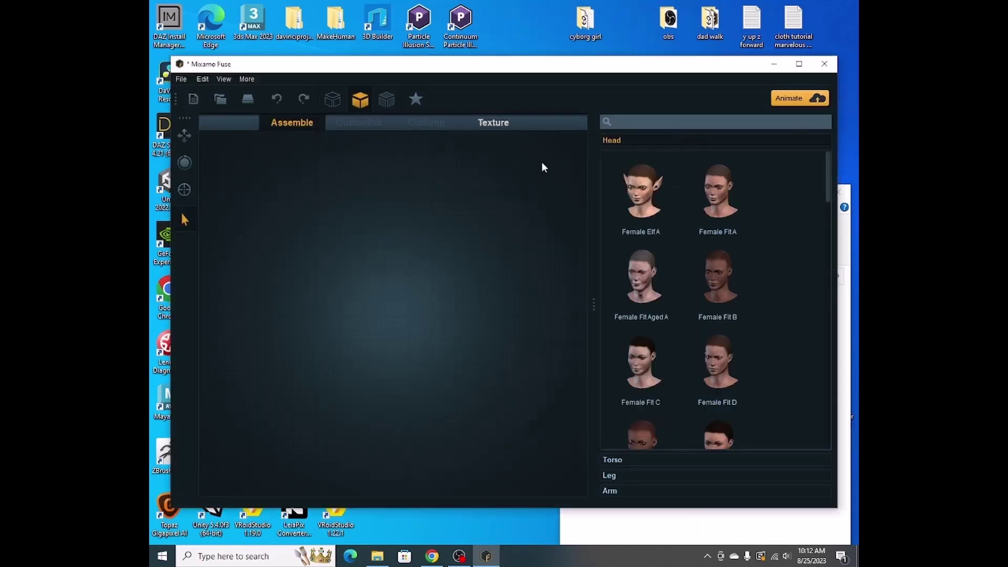
pyautogui.scroll(-1, 752, 329)
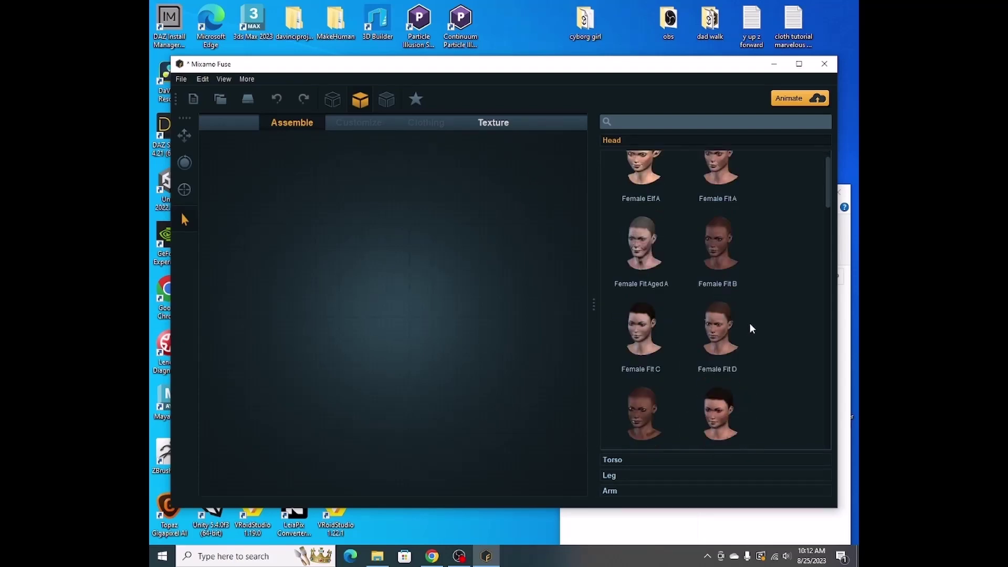
pyautogui.scroll(-2, 752, 328)
pyautogui.scroll(-1, 752, 328)
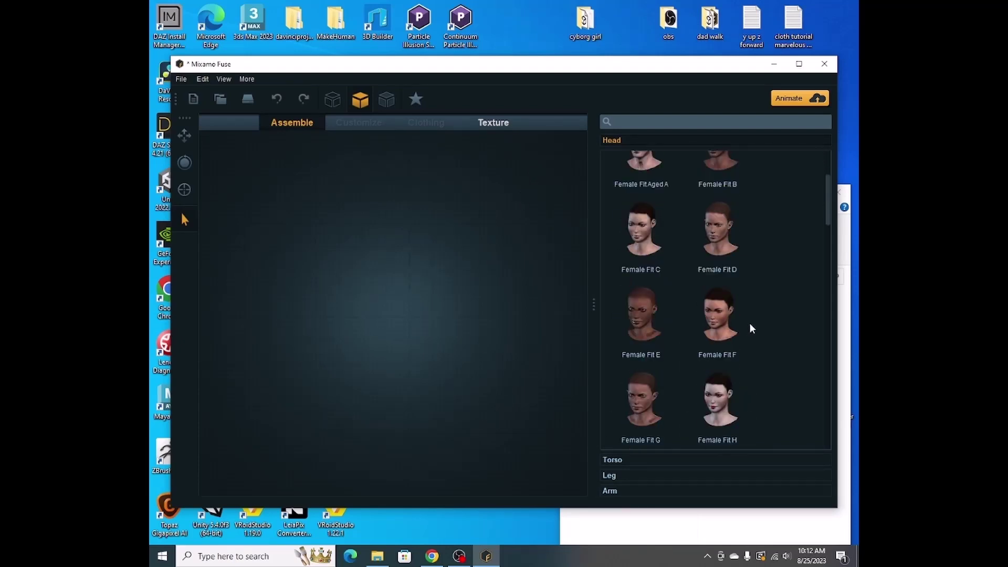
pyautogui.scroll(-6, 752, 328)
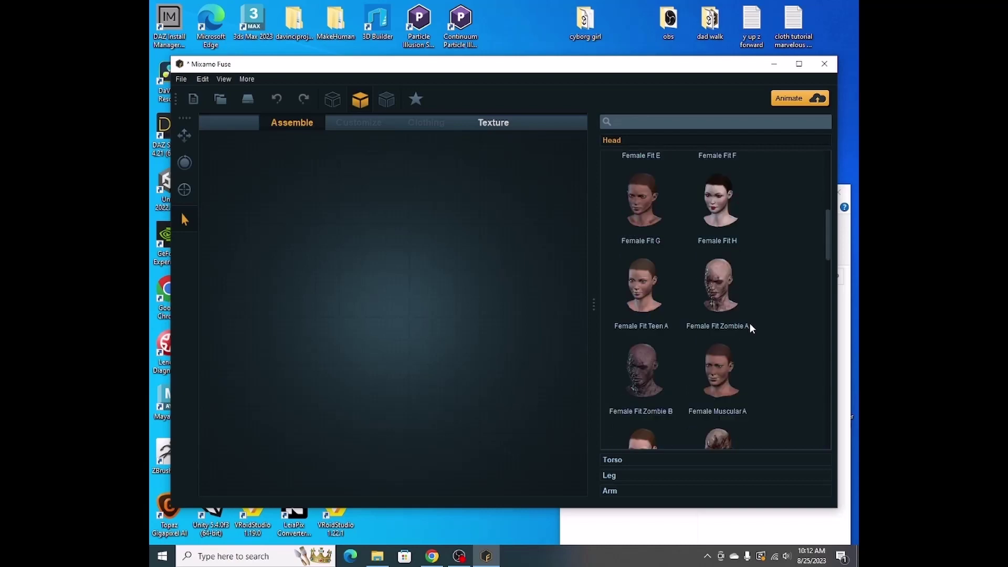
pyautogui.scroll(-2, 754, 306)
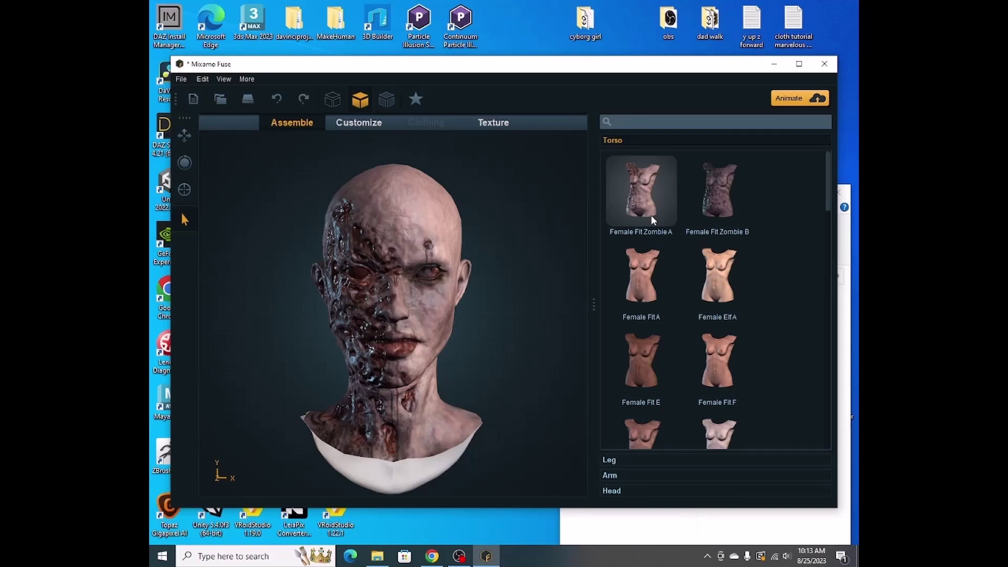
pyautogui.click(653, 219)
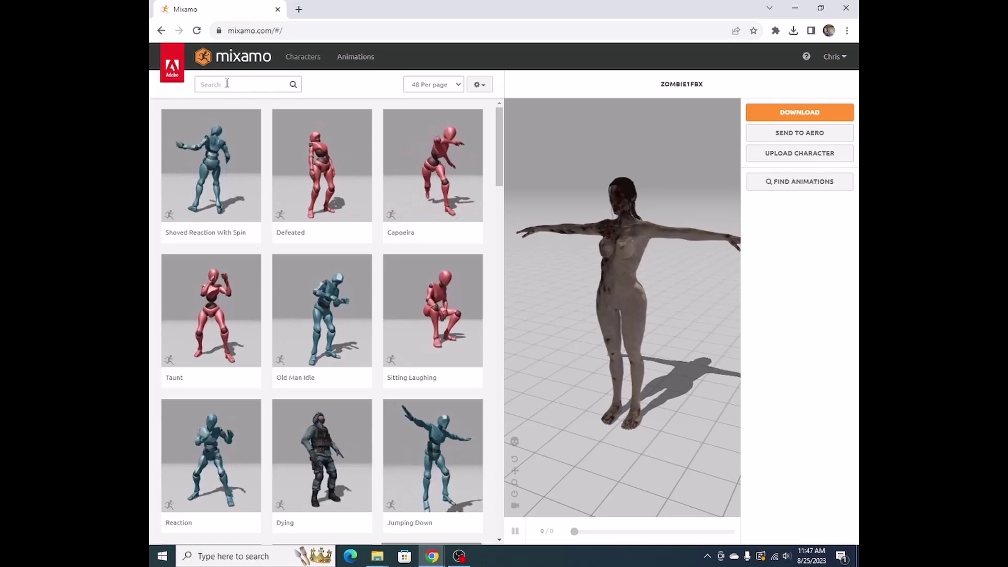
# Step: Search the animation library for 'walk' and apply the Walking clip to ZOMBIE1FBX
pyautogui.click(227, 83)
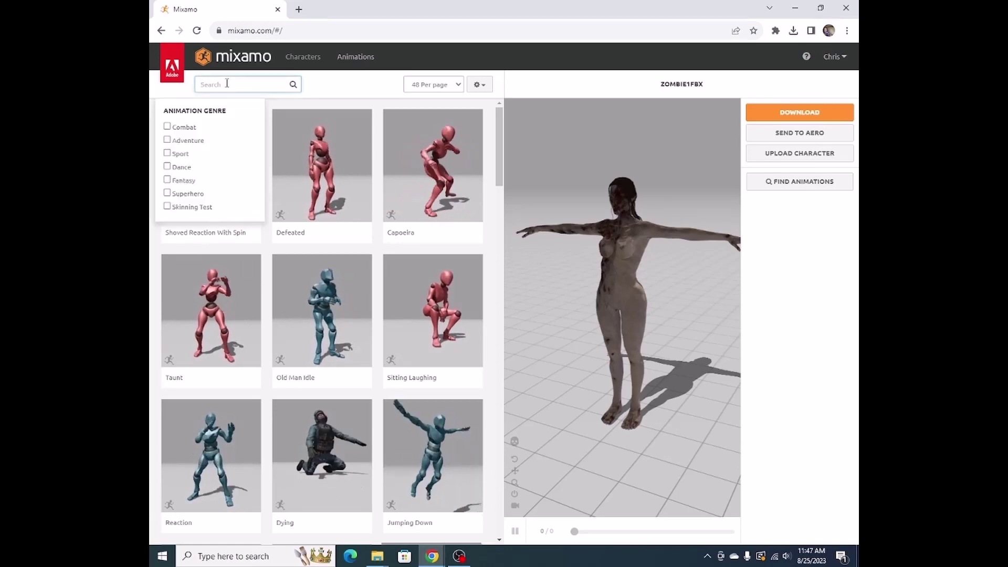
pyautogui.write('walk')
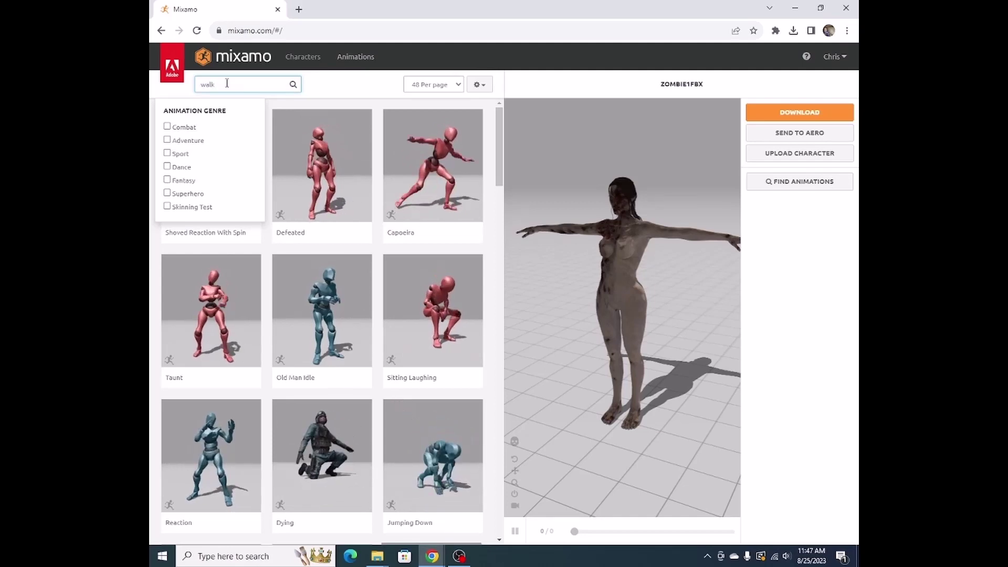
pyautogui.press('Return')
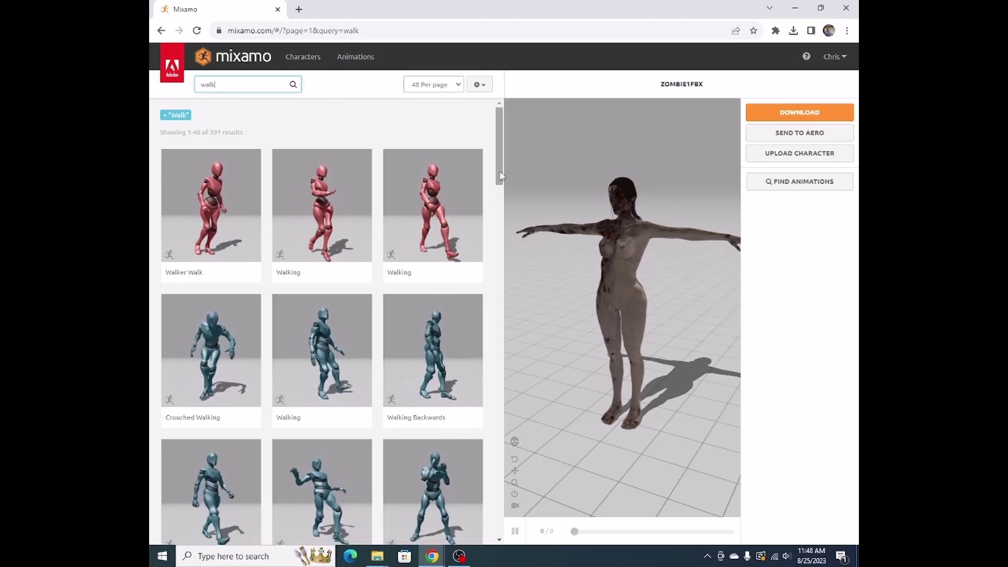
pyautogui.moveTo(499, 175); pyautogui.dragTo(536, 85)
pyautogui.click(294, 221)
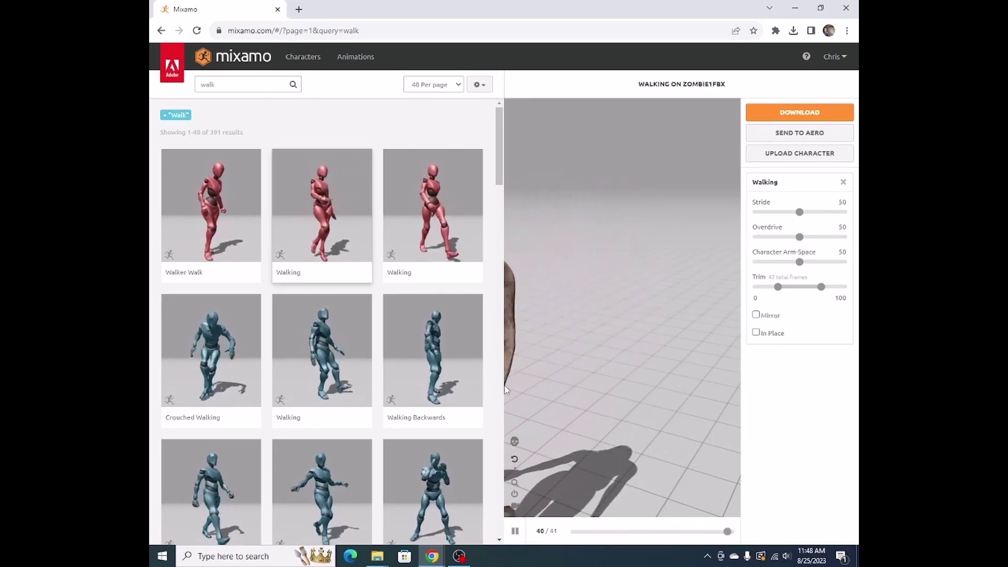
pyautogui.scroll(-7, 493, 391)
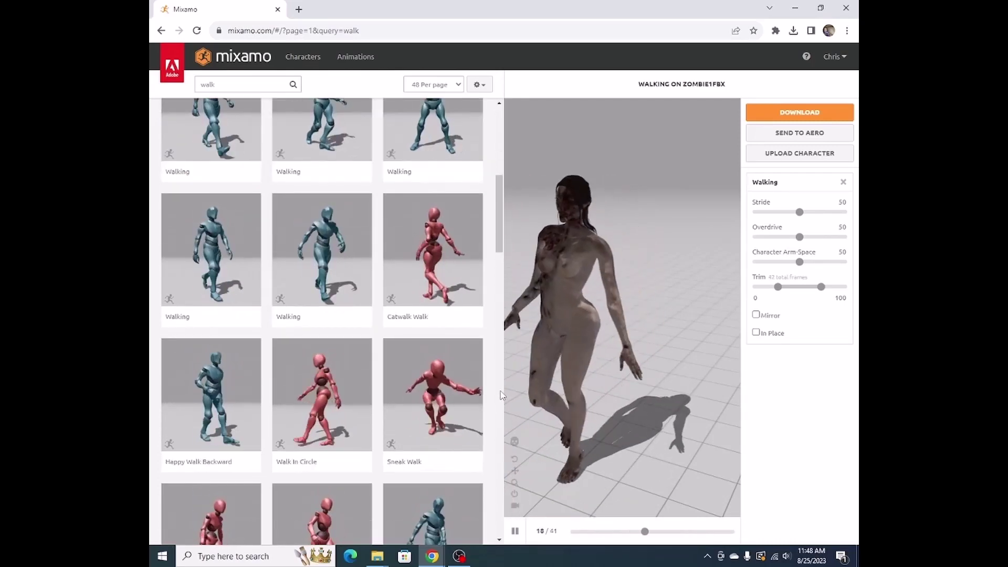
pyautogui.scroll(-10, 499, 400)
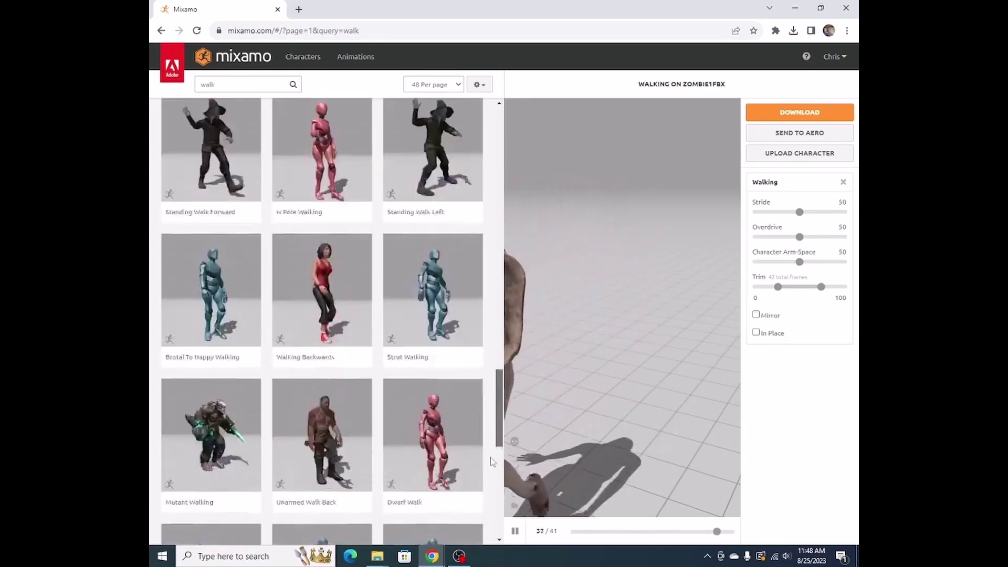
pyautogui.scroll(15, 490, 480)
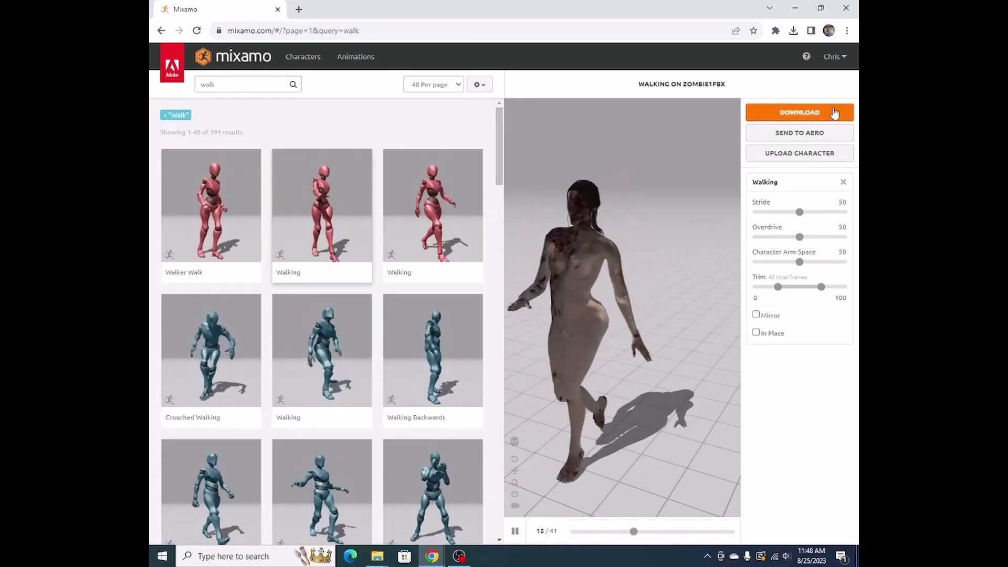
# Step: Download the character as FBX Binary with skin, 30 fps, no keyframe reduction
pyautogui.click(835, 113)
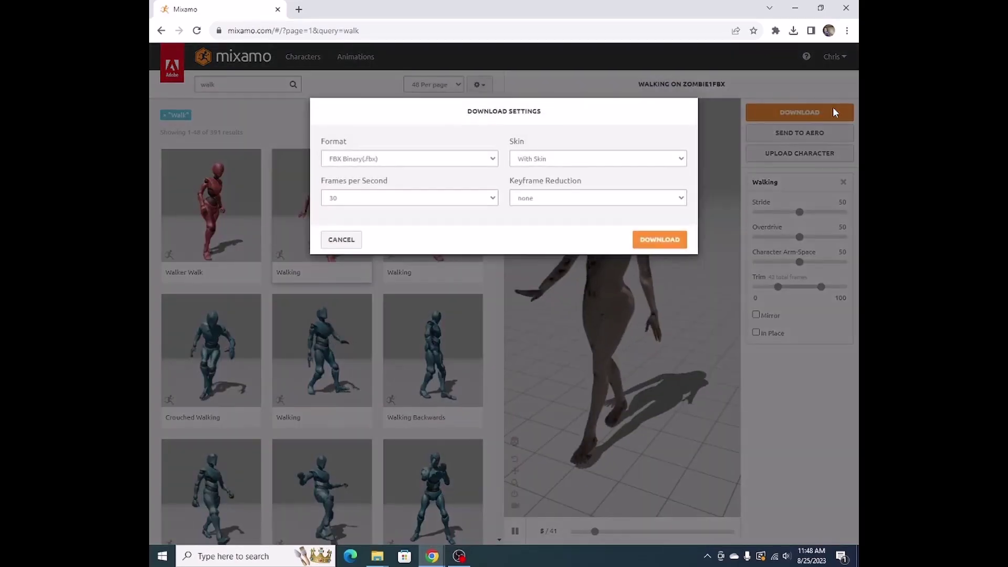
pyautogui.click(660, 241)
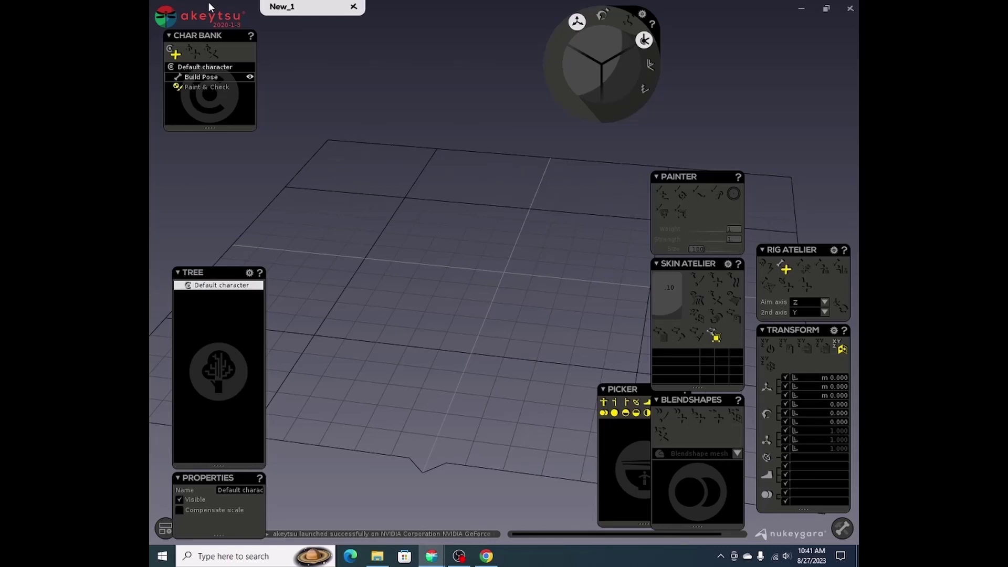
# Step: Import the Catwalk Walk file from Desktop > demo files into the New_1 scene
pyautogui.click(166, 20)
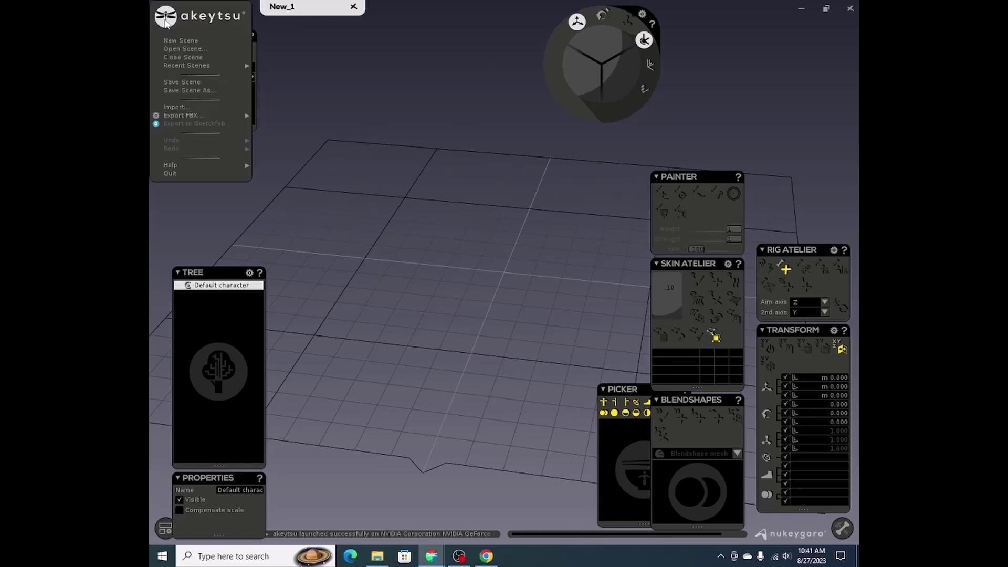
pyautogui.click(179, 107)
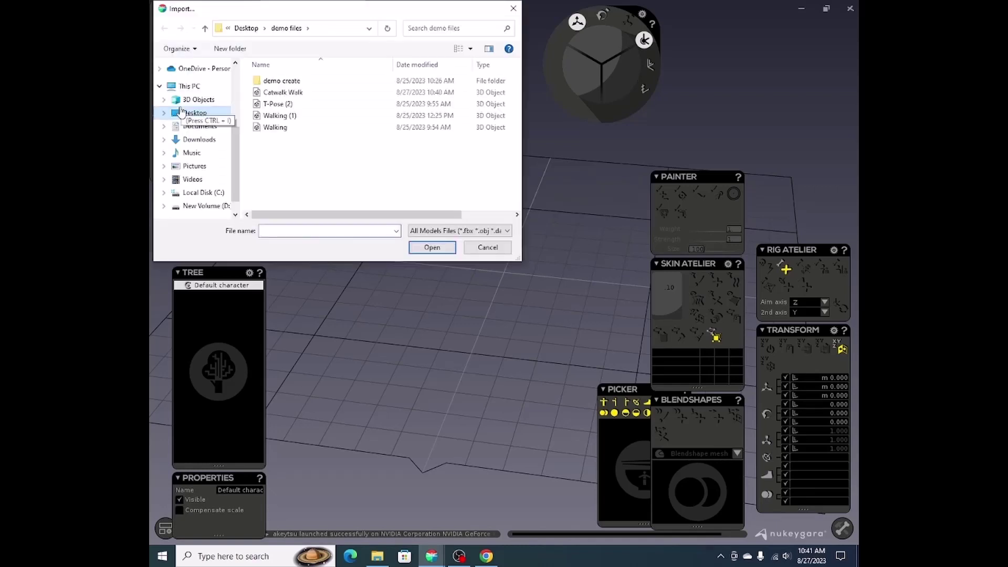
pyautogui.click(310, 98)
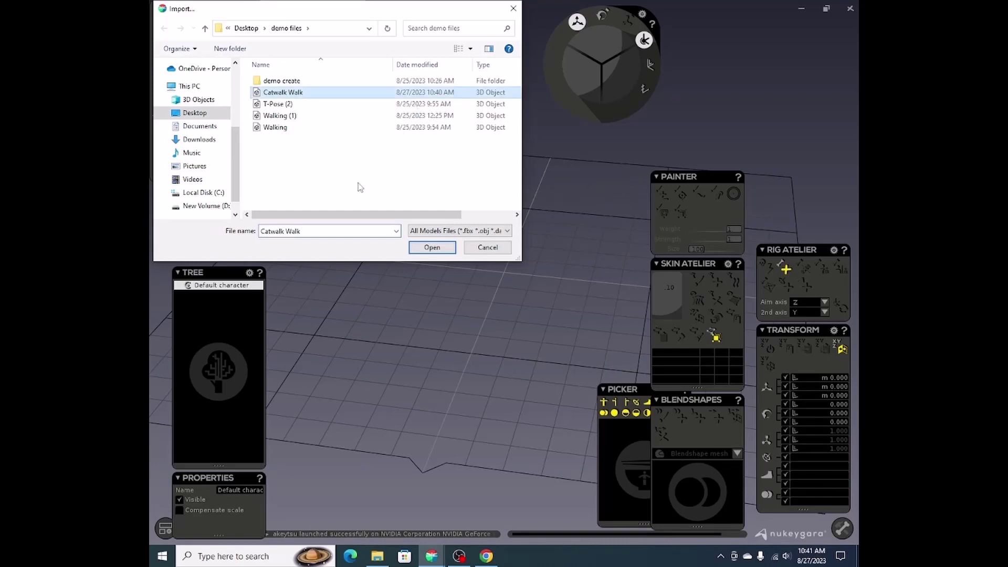
pyautogui.click(432, 247)
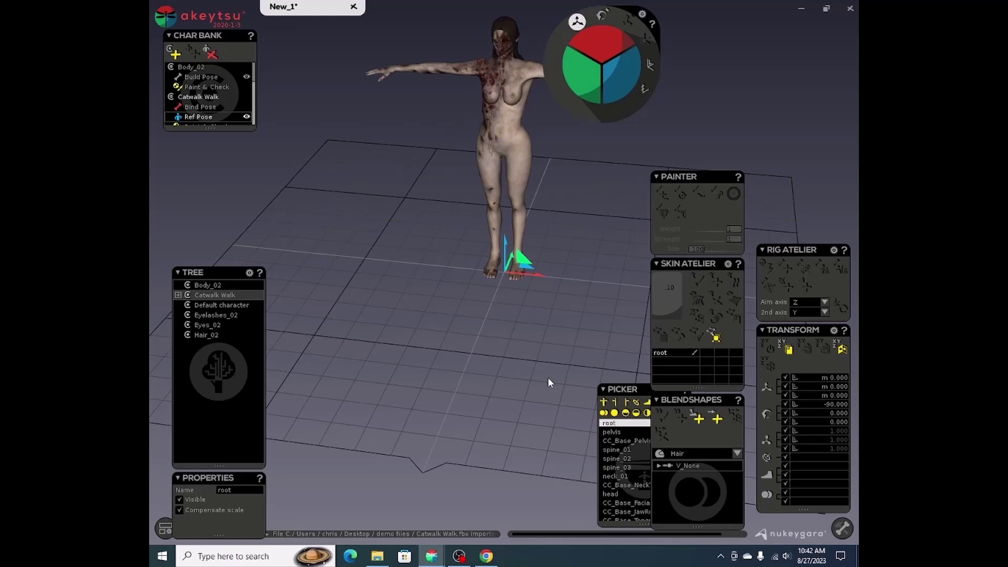
# Step: Switch to animation mode and make the mixamo.com walk clip active in the Anim Bank
pyautogui.click(840, 530)
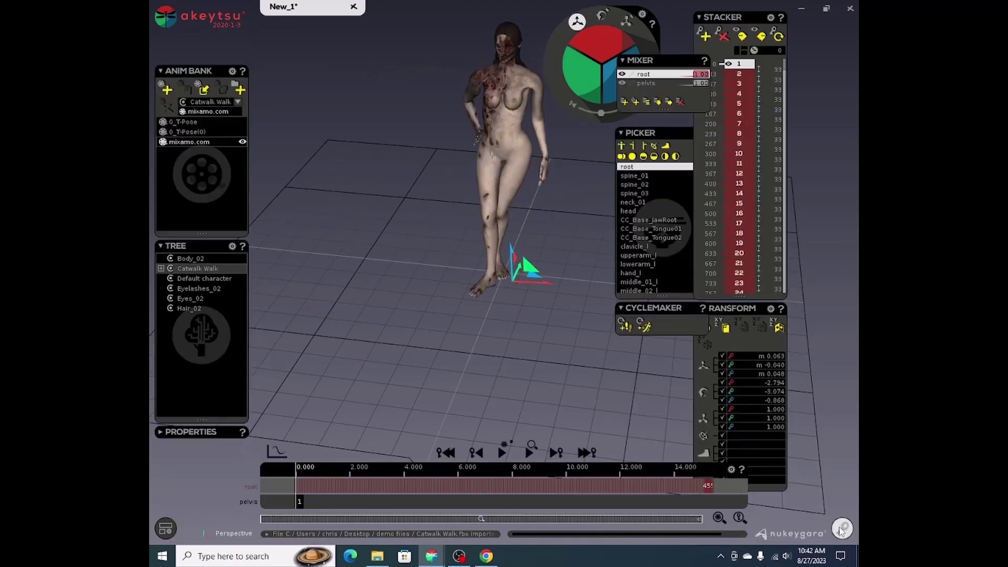
pyautogui.click(181, 122)
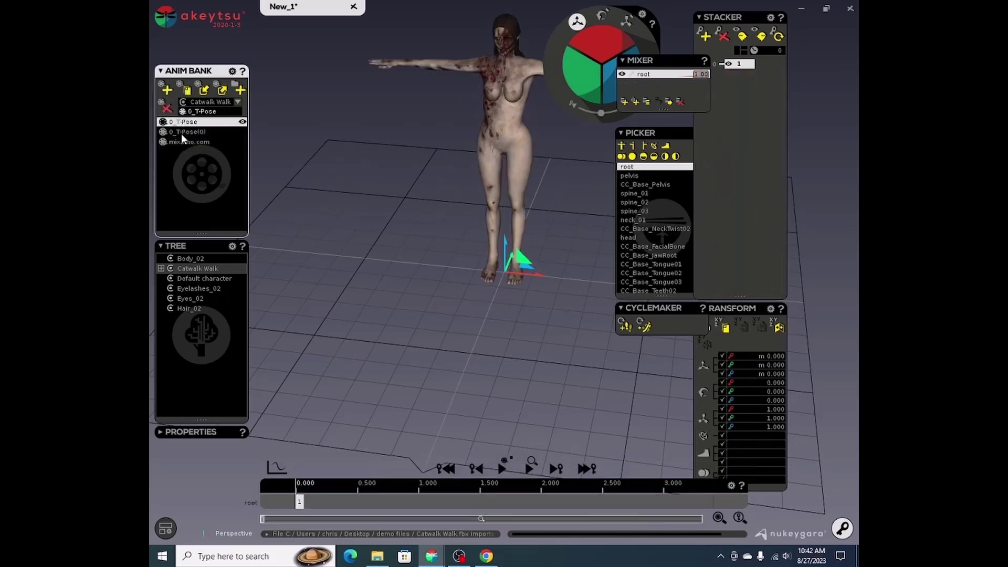
pyautogui.click(182, 132)
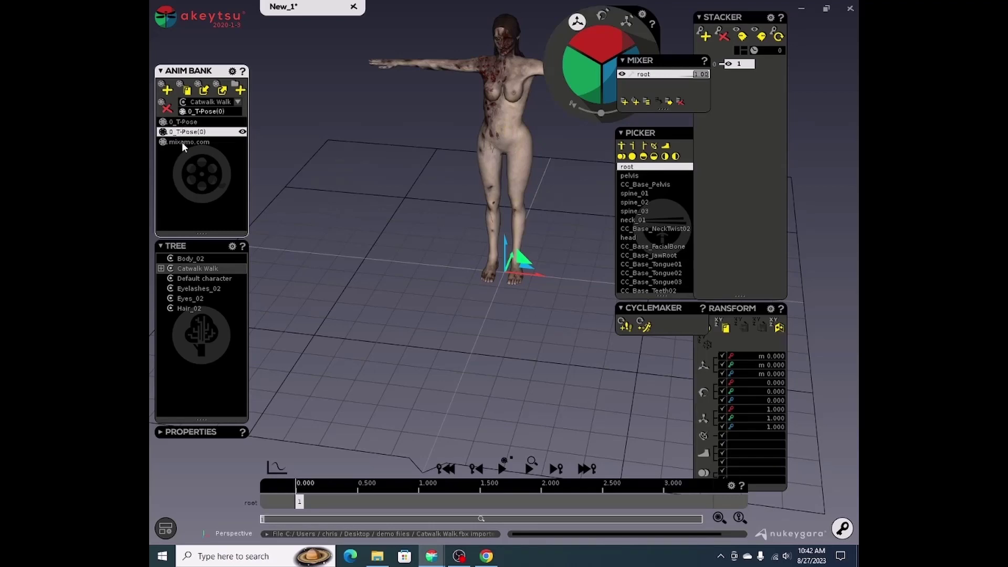
pyautogui.click(181, 142)
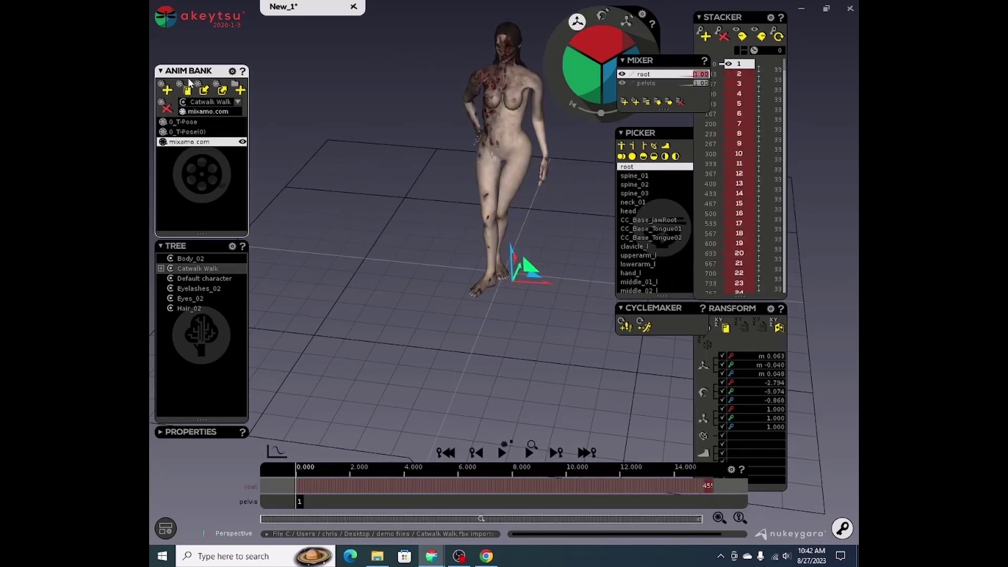
# Step: Play and stop the walk animation, then stop the screen recording
pyautogui.click(503, 453)
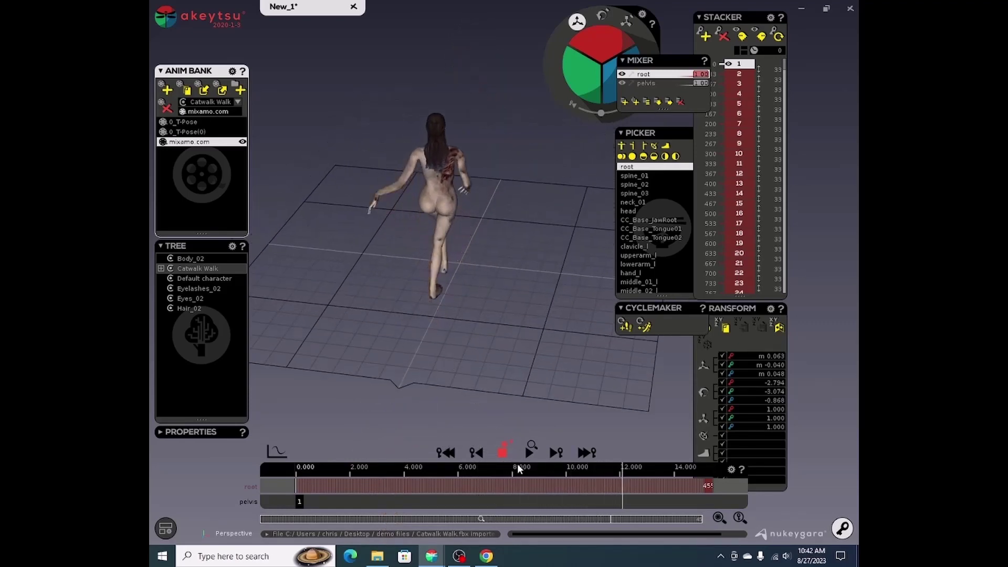
pyautogui.click(503, 453)
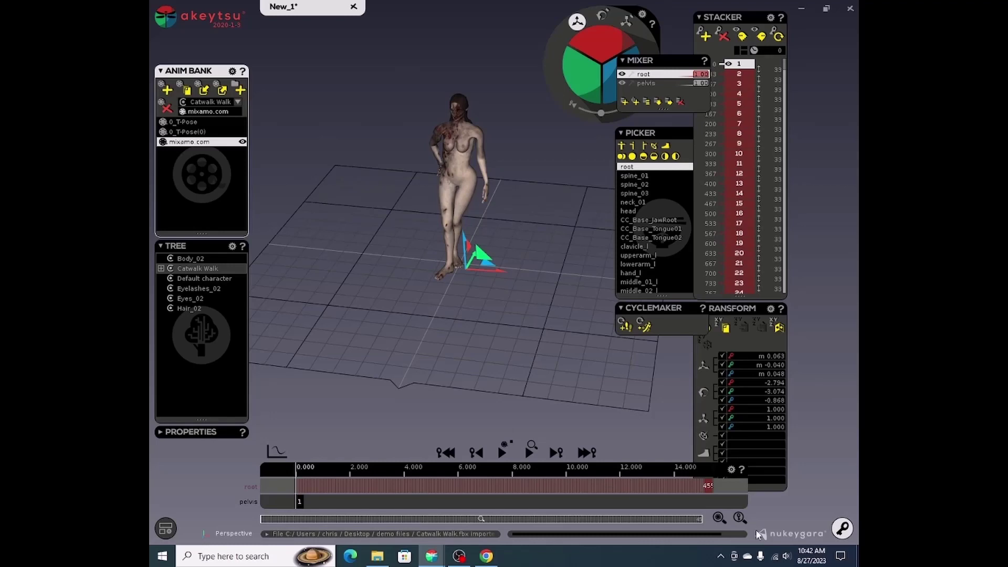
pyautogui.click(459, 557)
pyautogui.click(742, 394)
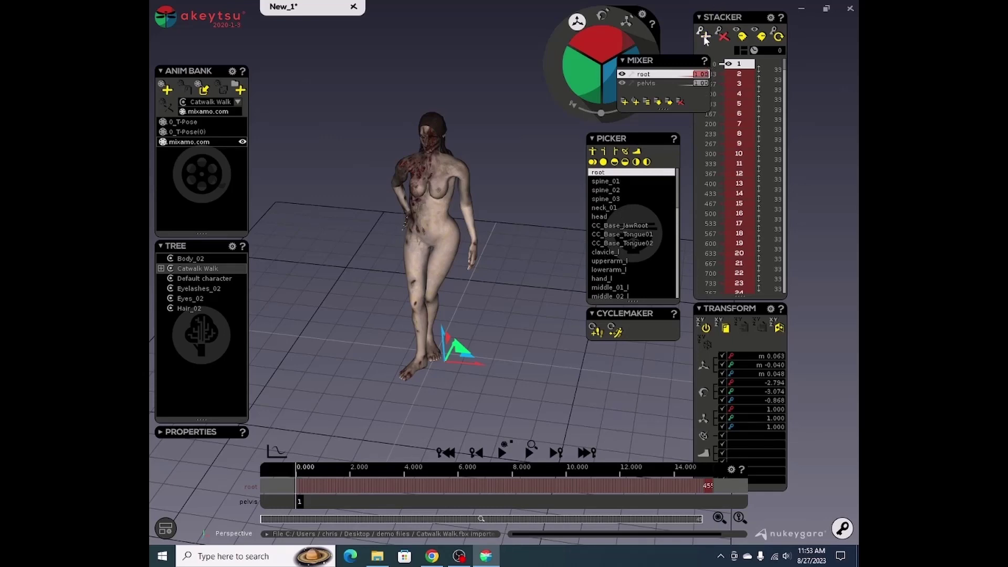
# Step: Add a Stacker key at 0.333 and return to the first key at time 0
pyautogui.click(704, 35)
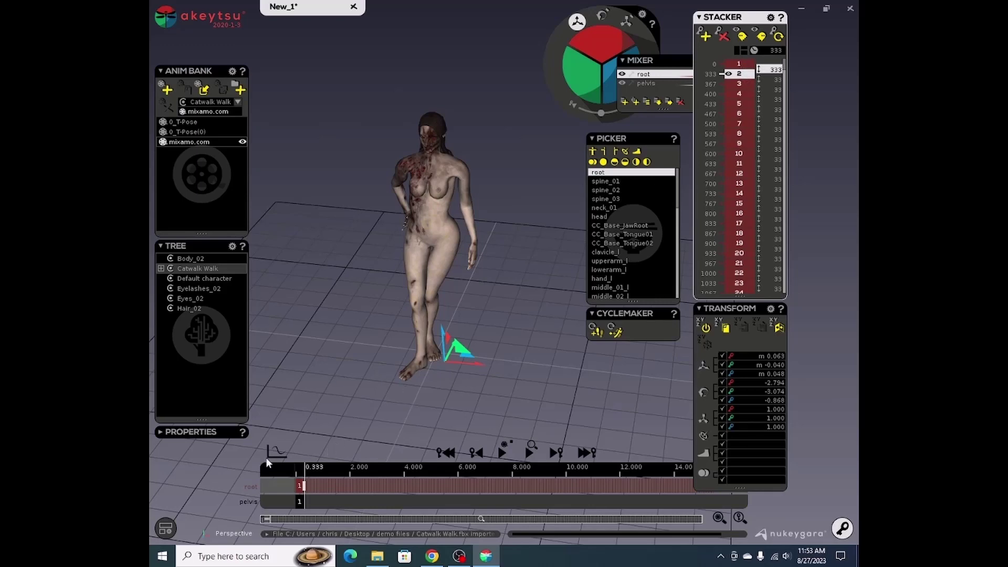
pyautogui.click(301, 489)
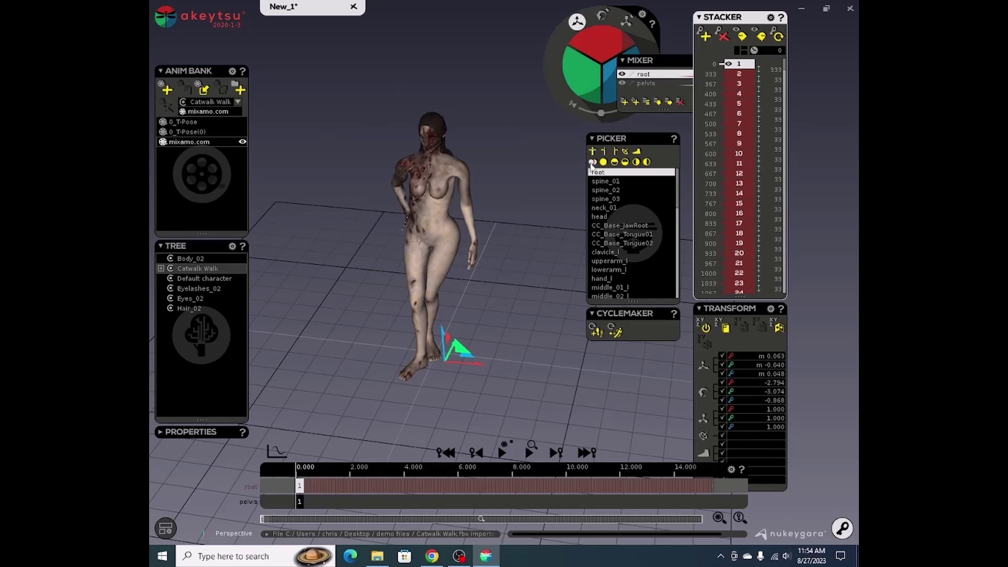
pyautogui.click(592, 152)
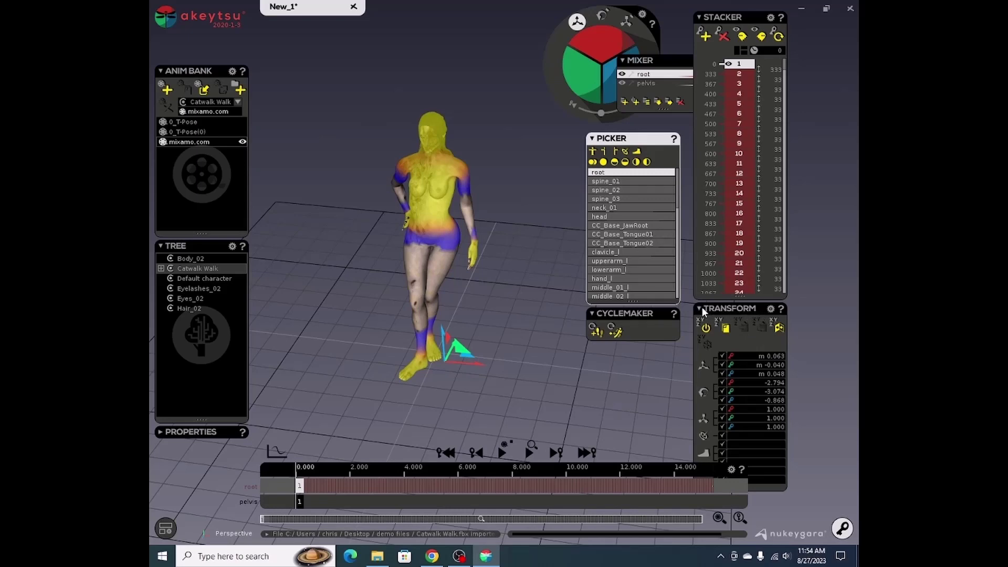
# Step: Set the root's Move x, y and z values to 0
pyautogui.click(770, 357)
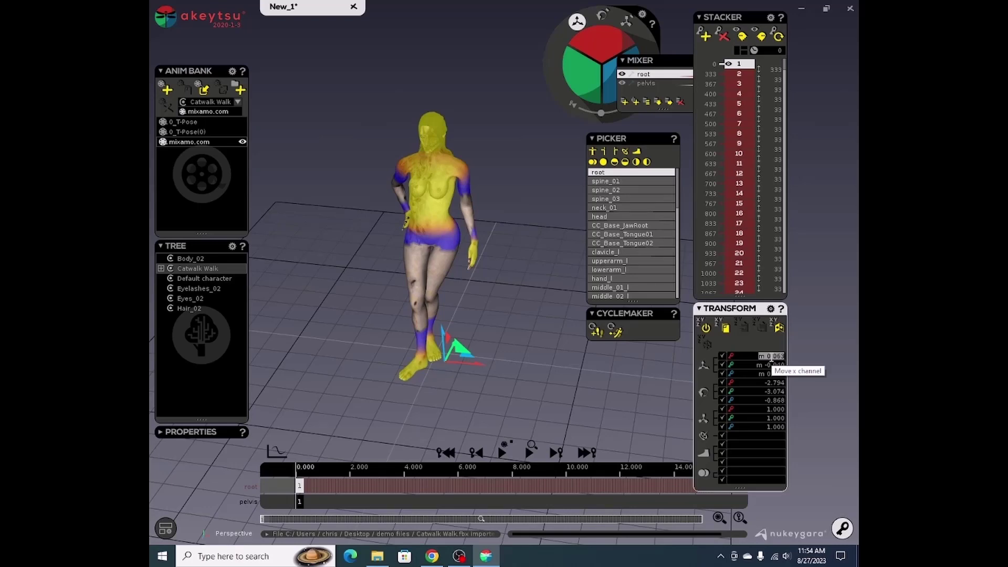
pyautogui.write('0')
pyautogui.press('Tab')
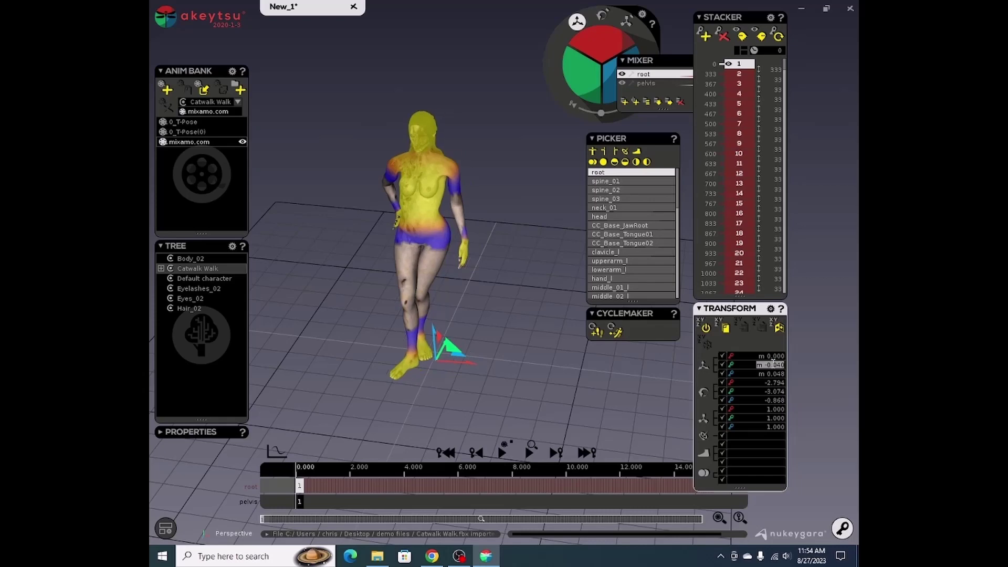
pyautogui.press('BackSpace')
pyautogui.write('0')
pyautogui.press('Tab')
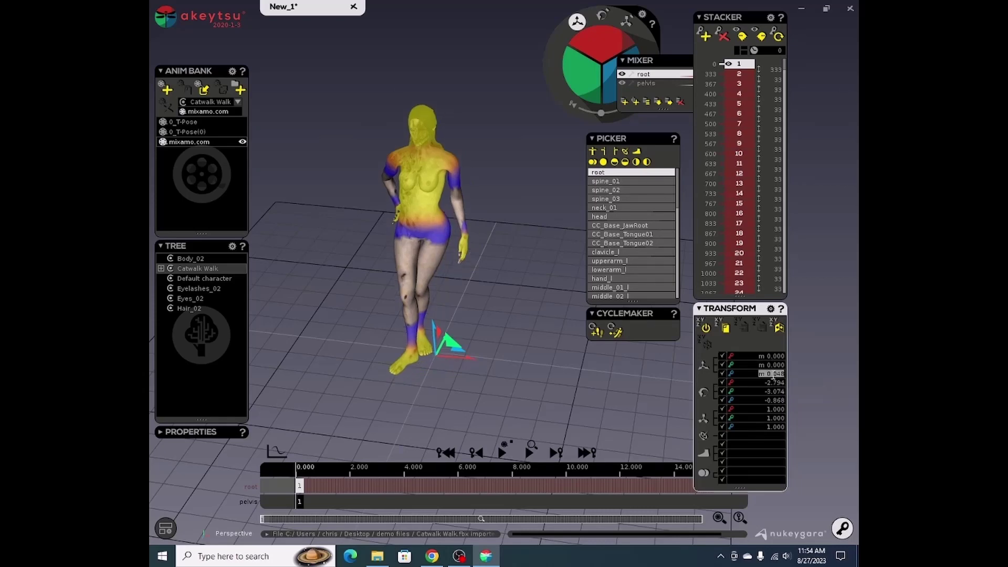
pyautogui.press('BackSpace')
pyautogui.write('0')
pyautogui.press('Tab')
# Step: Set the root's Rotate x, y and z values to 0
pyautogui.press('BackSpace')
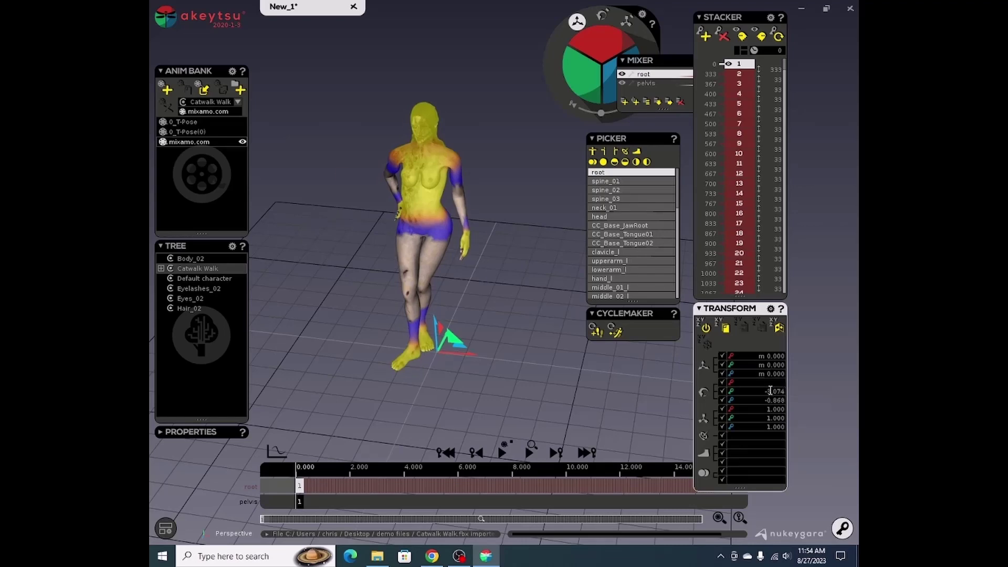
pyautogui.write('0')
pyautogui.press('Tab')
pyautogui.press('BackSpace')
pyautogui.write('0')
pyautogui.press('Tab')
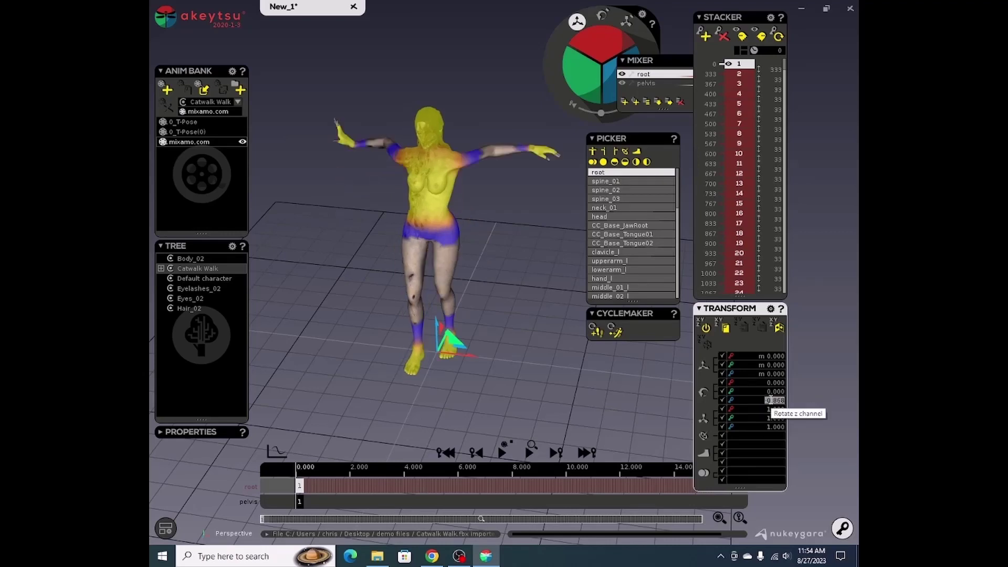
pyautogui.press('BackSpace')
pyautogui.write('0')
pyautogui.click(748, 392)
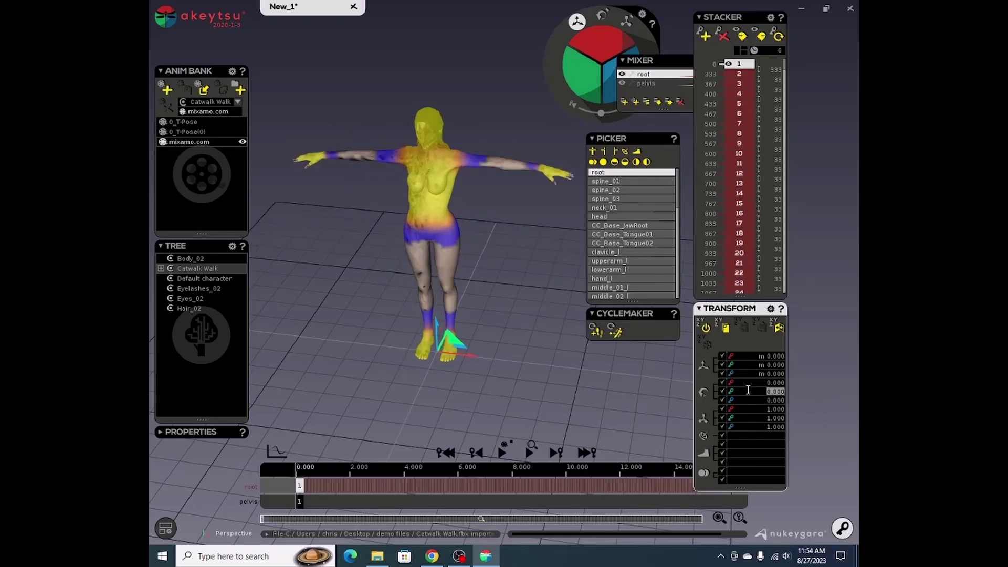
pyautogui.click(498, 454)
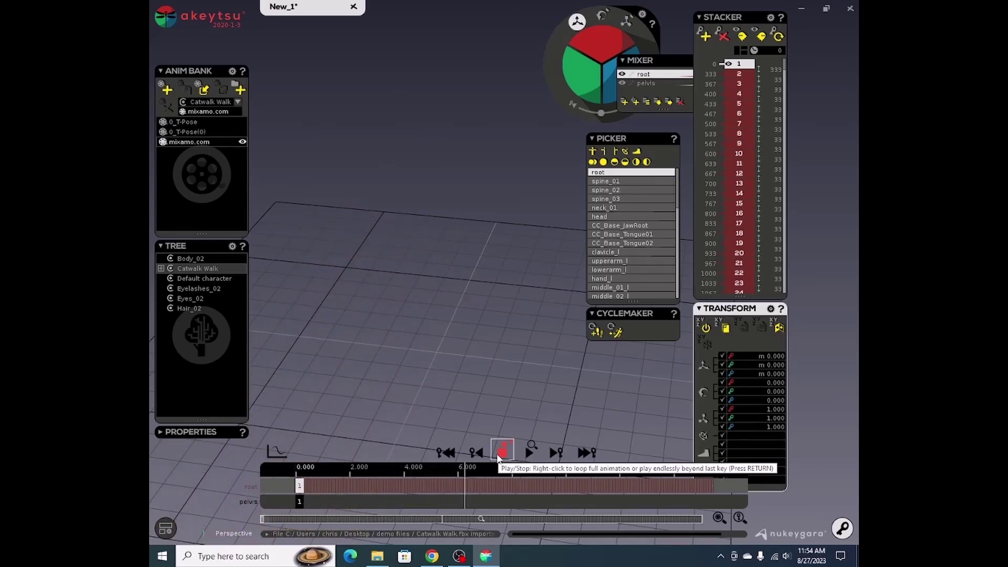
pyautogui.click(498, 455)
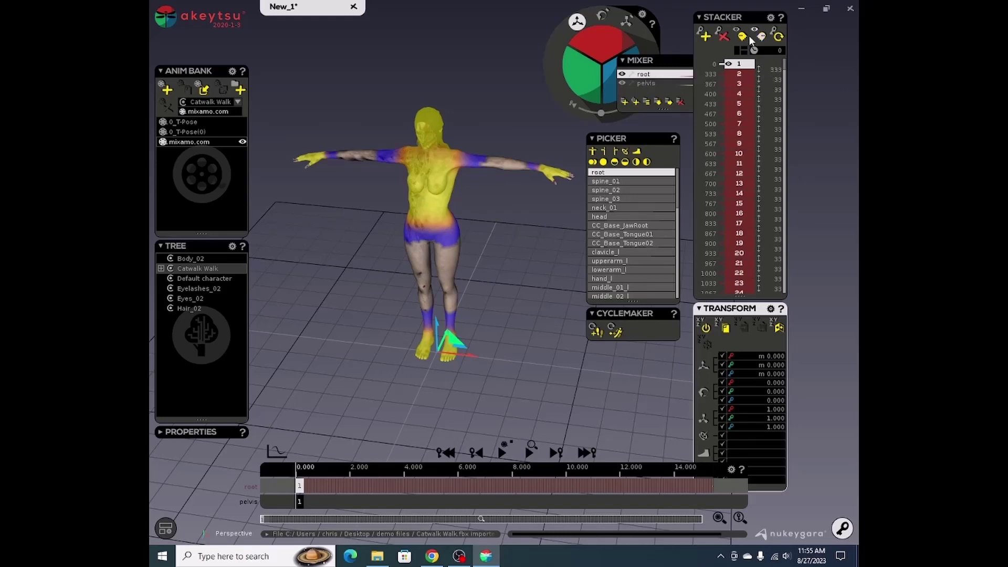
# Step: Change the first key's Stacker timing from 333 to 1000
pyautogui.click(775, 69)
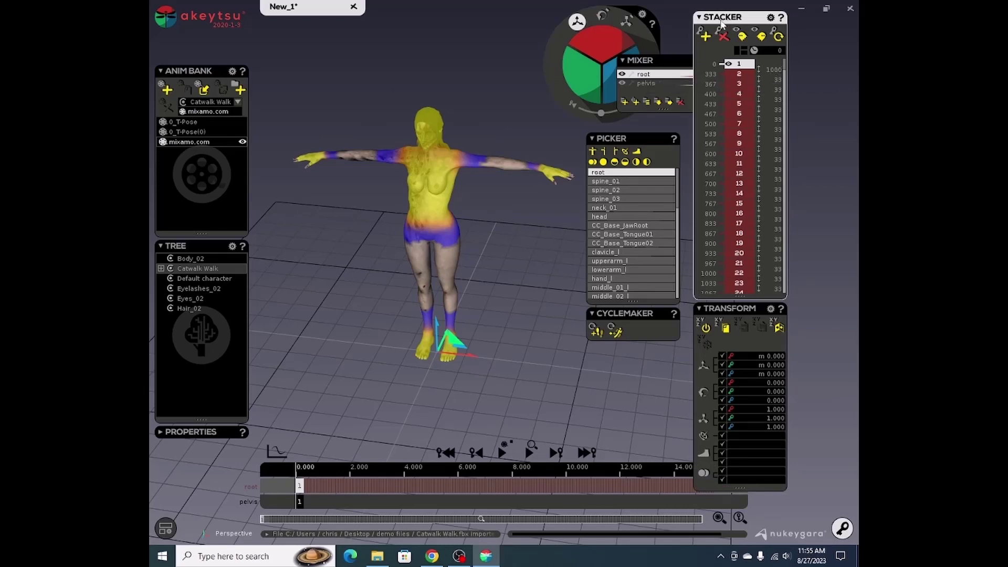
pyautogui.click(499, 454)
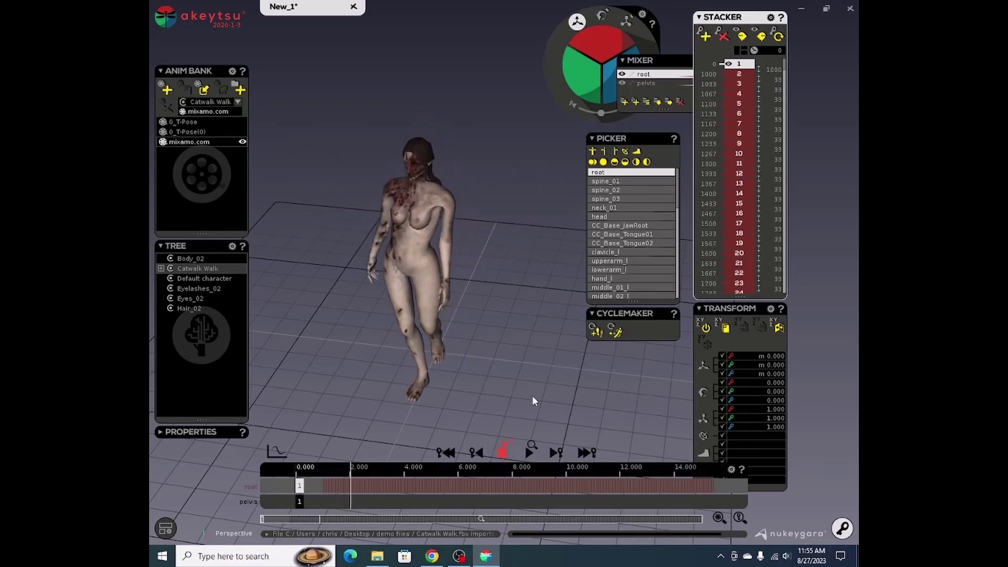
pyautogui.click(504, 455)
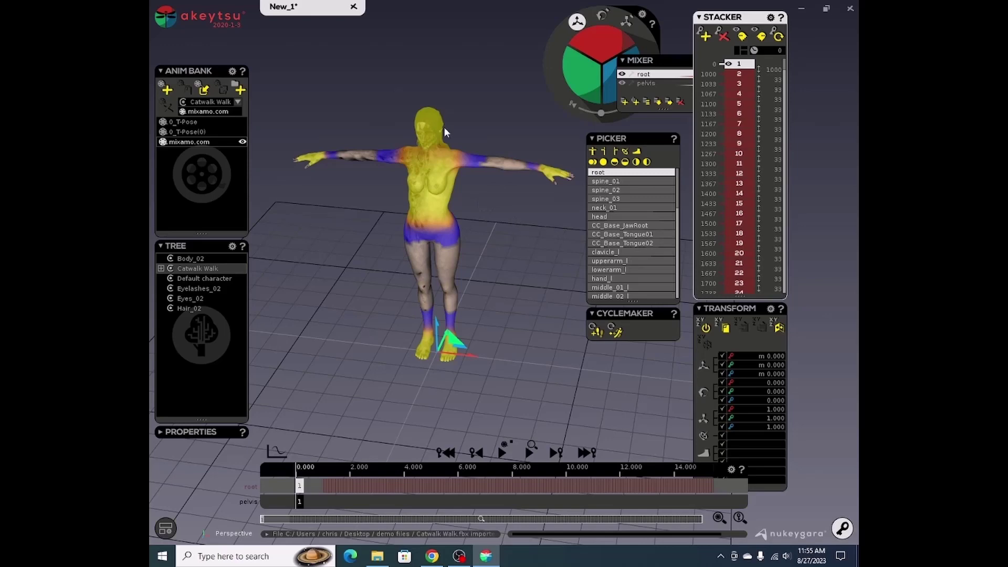
# Step: Delete the 0_T-Pose and 0_T-Pose(0) clips from the Anim Bank
pyautogui.click(167, 20)
pyautogui.click(187, 124)
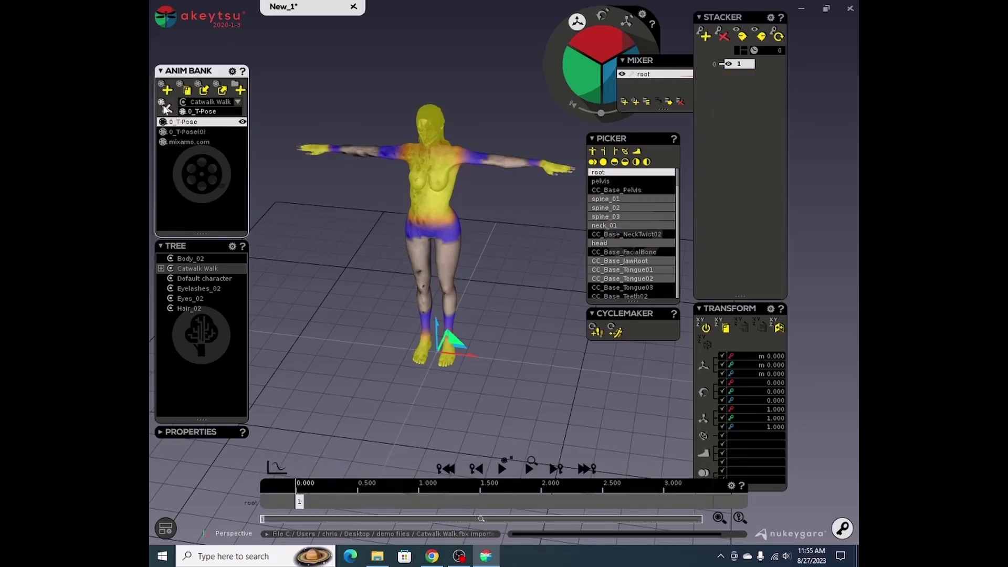
pyautogui.click(166, 108)
pyautogui.click(179, 123)
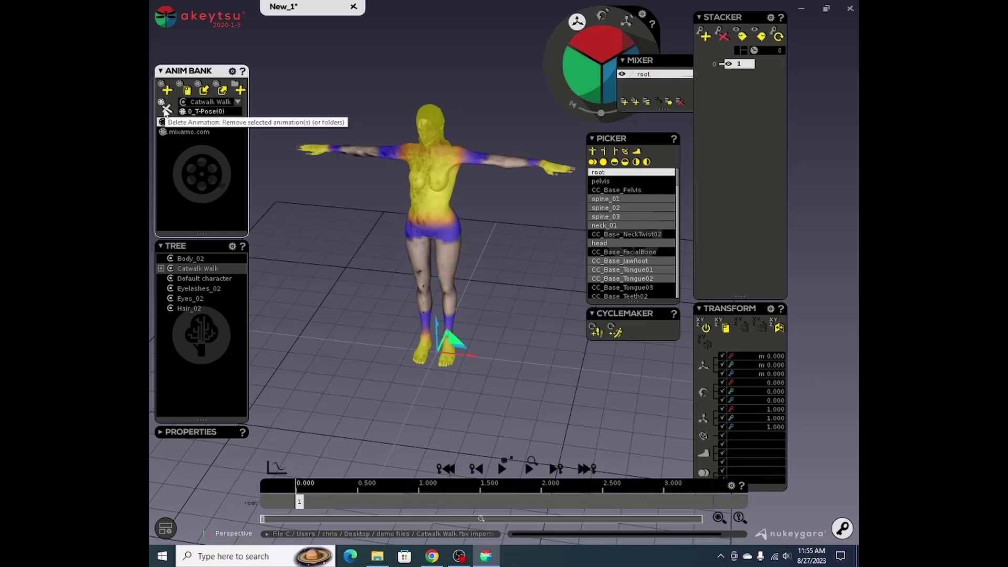
pyautogui.click(166, 110)
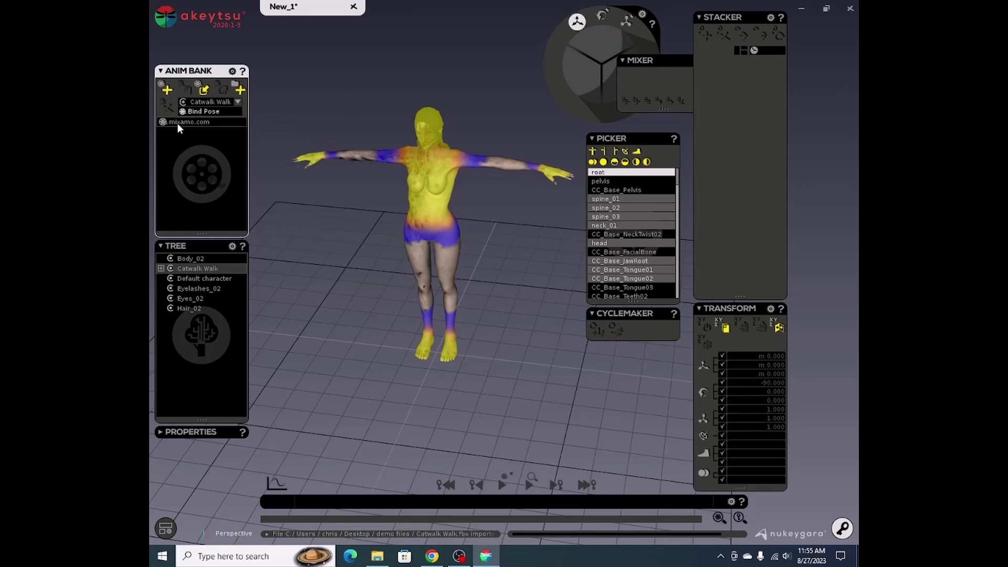
# Step: Export the whole akeytsu scene as New_1.fbx into the demo files folder
pyautogui.click(163, 19)
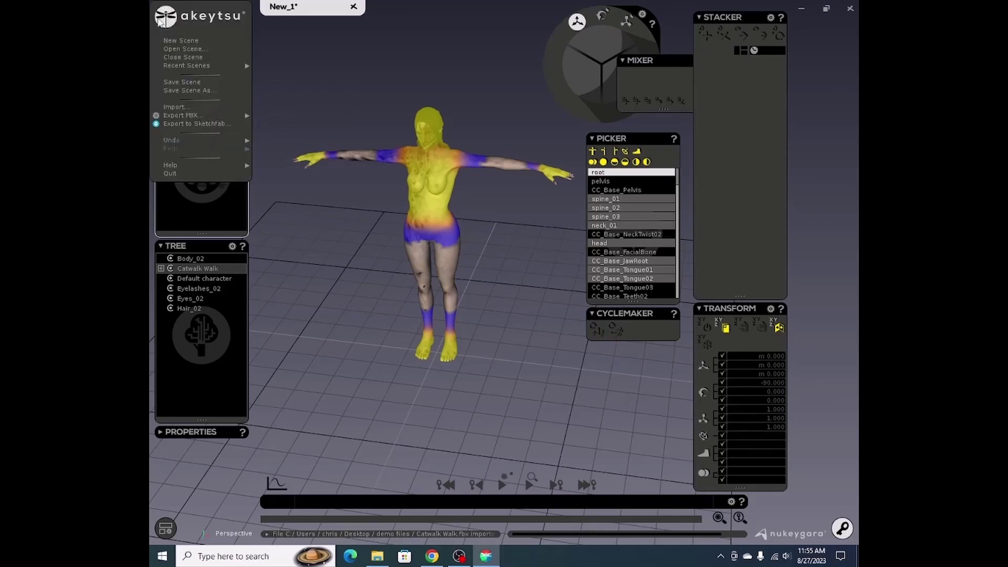
pyautogui.moveTo(173, 115)
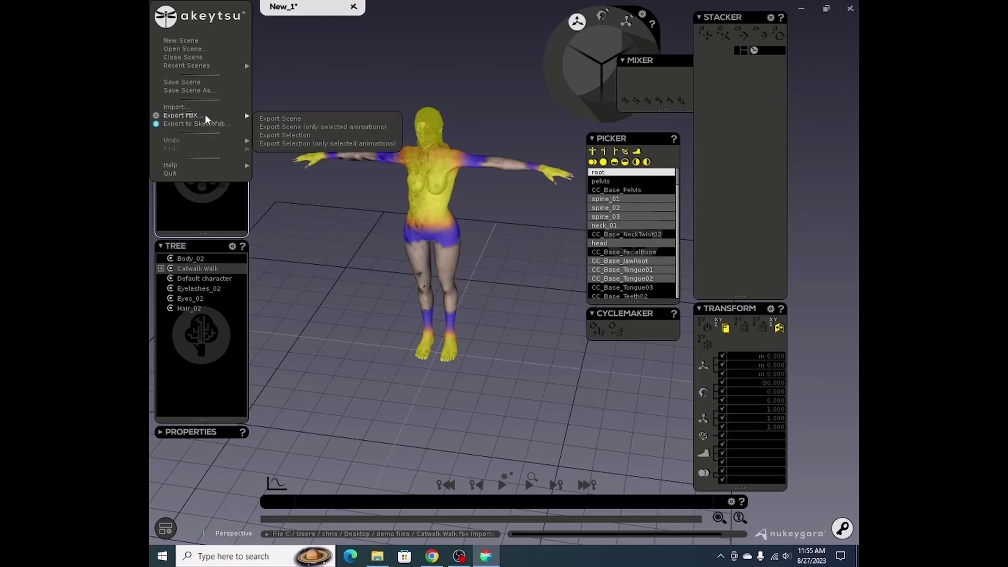
pyautogui.click(298, 117)
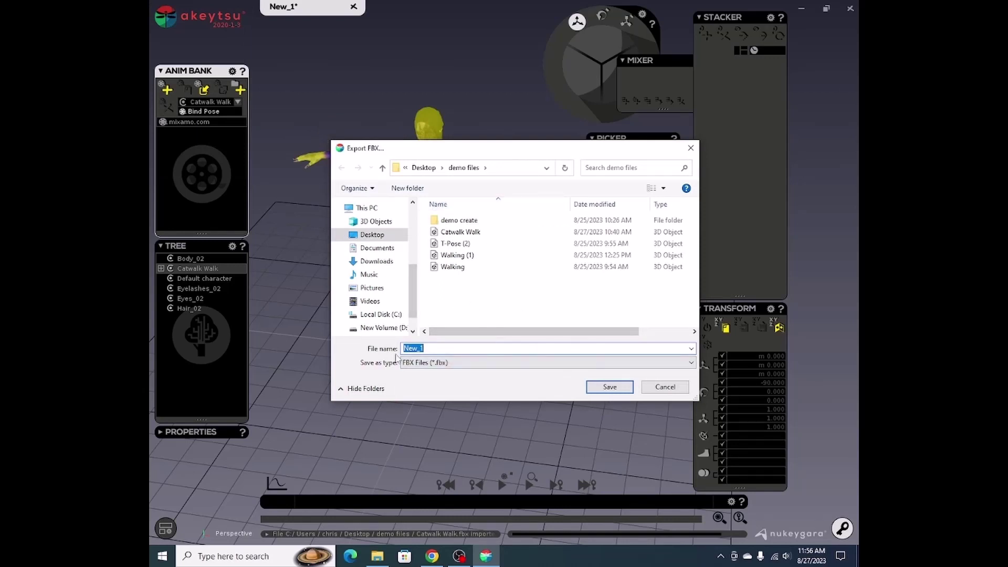
pyautogui.click(616, 391)
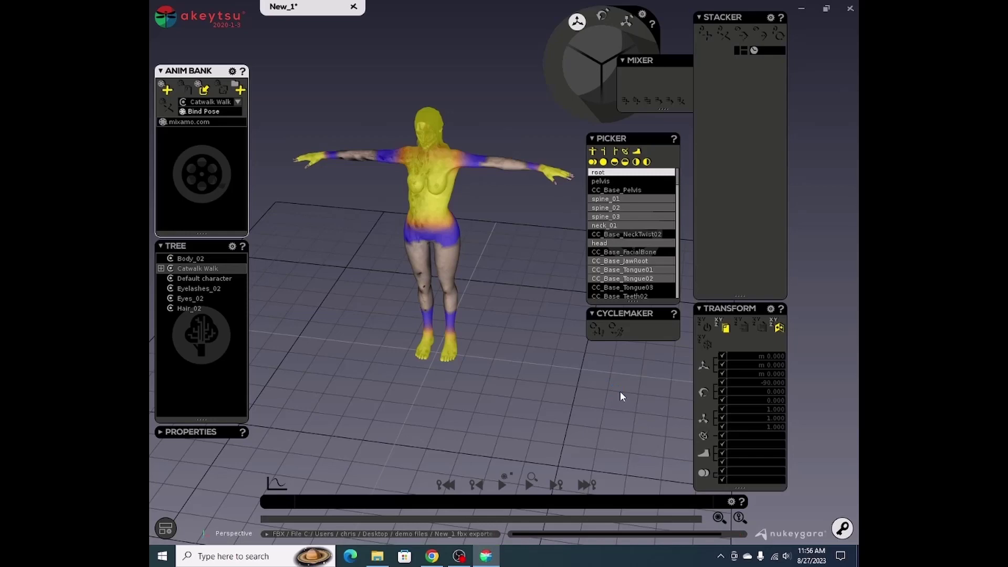
# Step: Switch to 3ds Max and import Desktop/demo files/New_1.fbx with its animation, accepting the FBX options
pyautogui.click(460, 558)
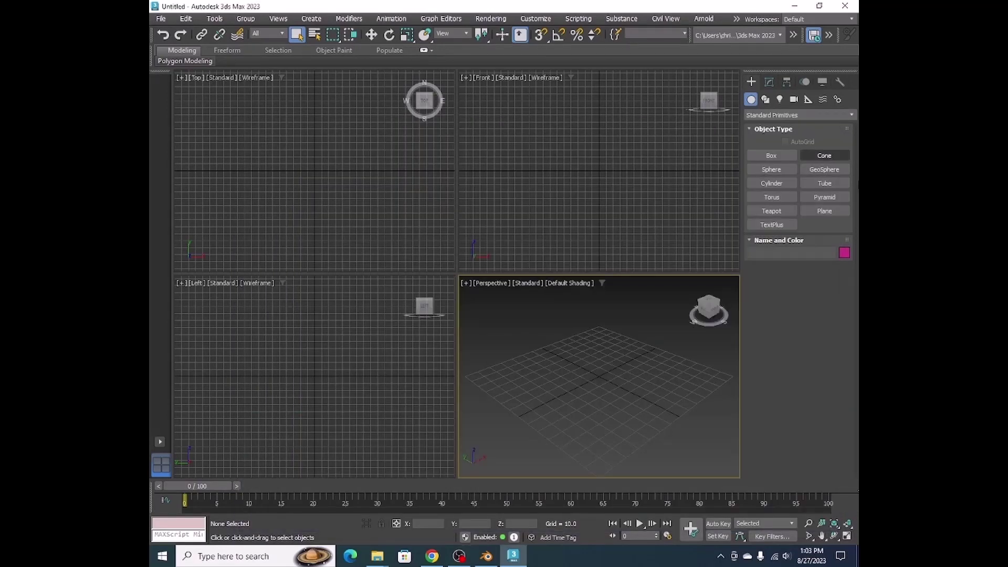
pyautogui.click(774, 119)
pyautogui.click(159, 19)
pyautogui.moveTo(210, 182)
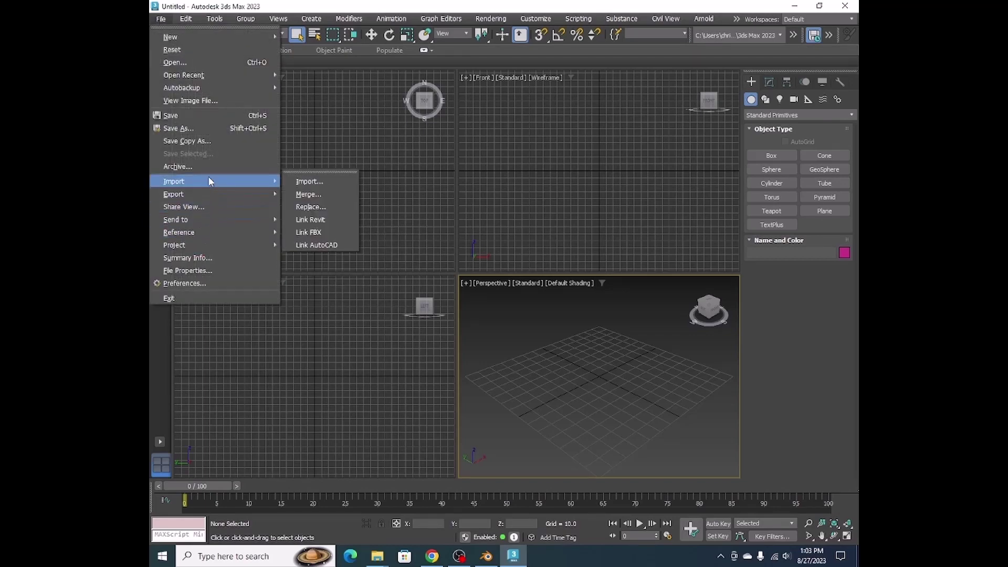
pyautogui.click(315, 182)
pyautogui.click(203, 124)
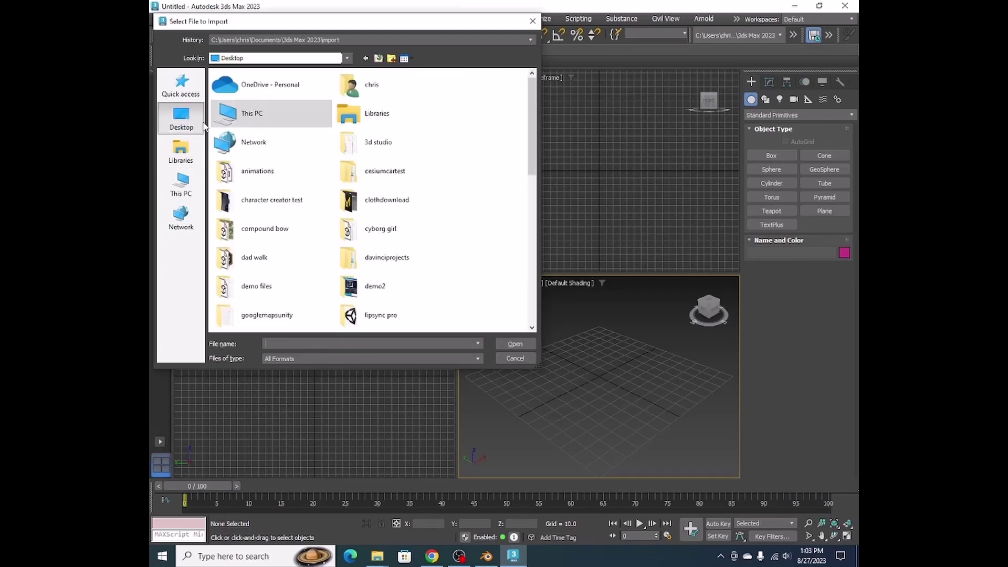
pyautogui.doubleClick(255, 286)
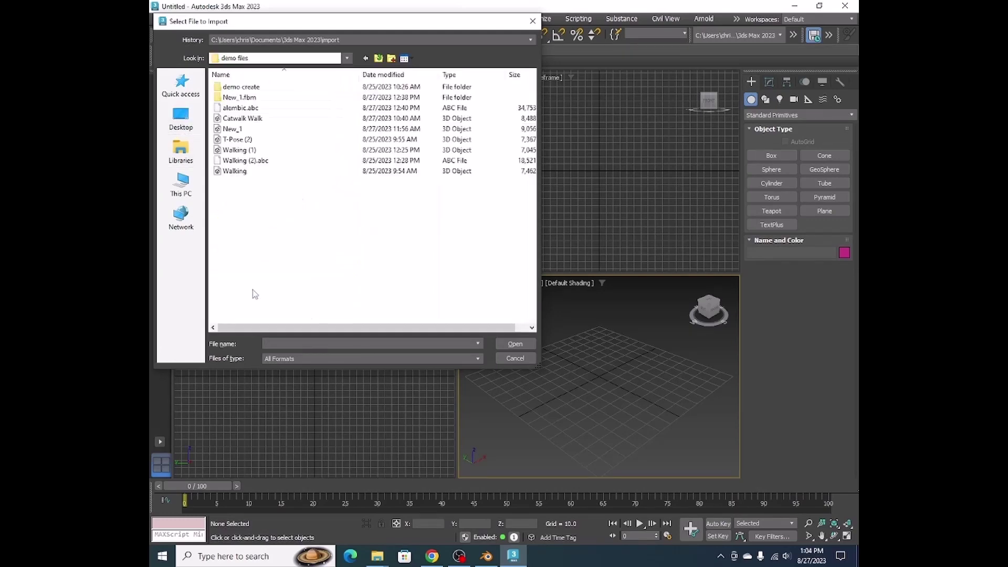
pyautogui.click(232, 129)
pyautogui.click(521, 342)
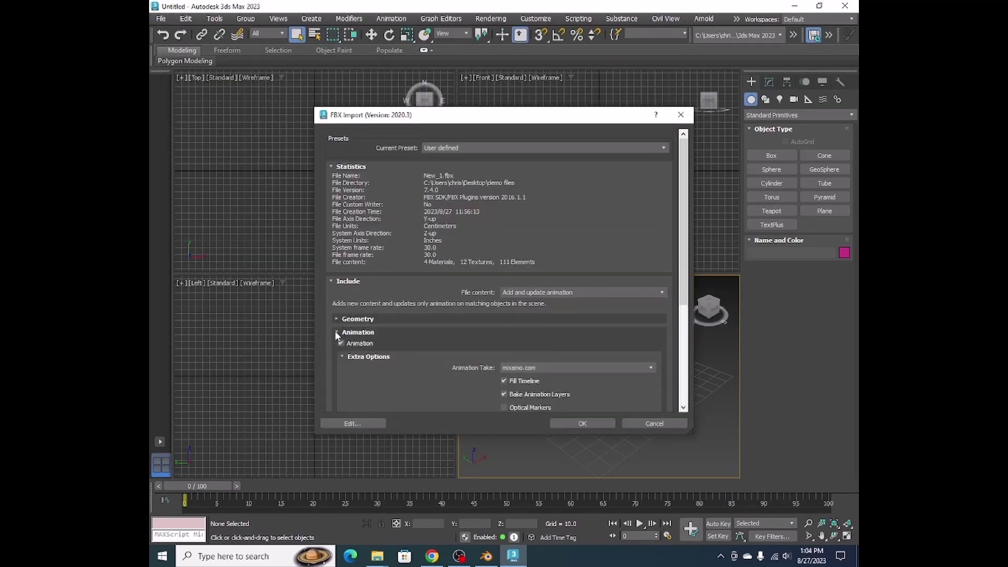
pyautogui.scroll(-3, 456, 354)
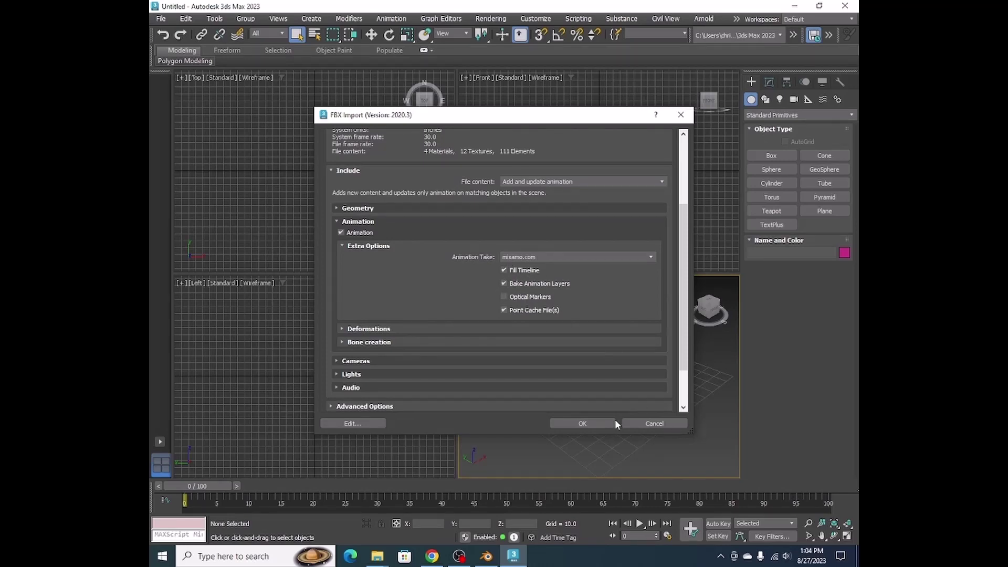
pyautogui.click(588, 423)
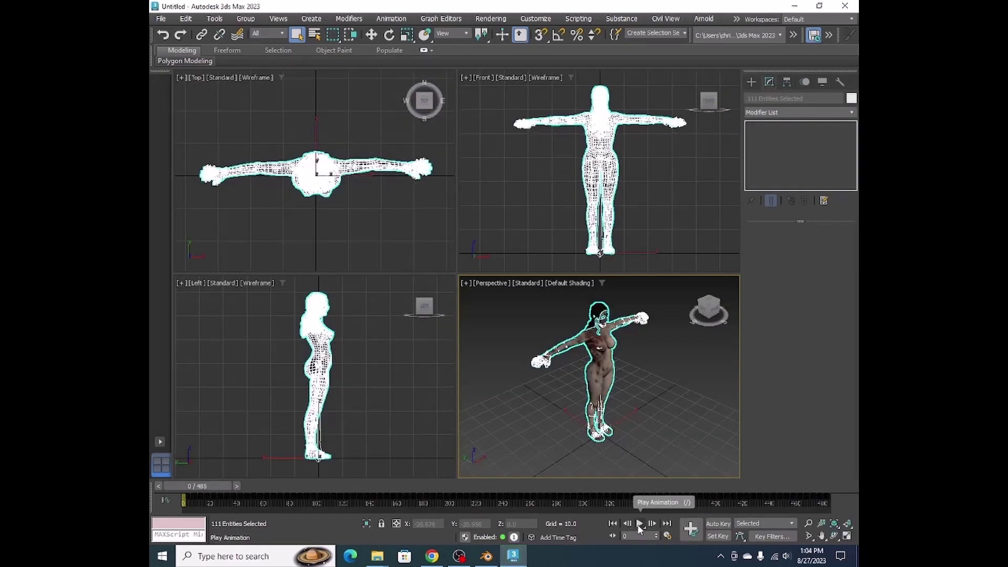
# Step: Play the imported zombie's walk cycle and pause it at frame 465
pyautogui.click(639, 524)
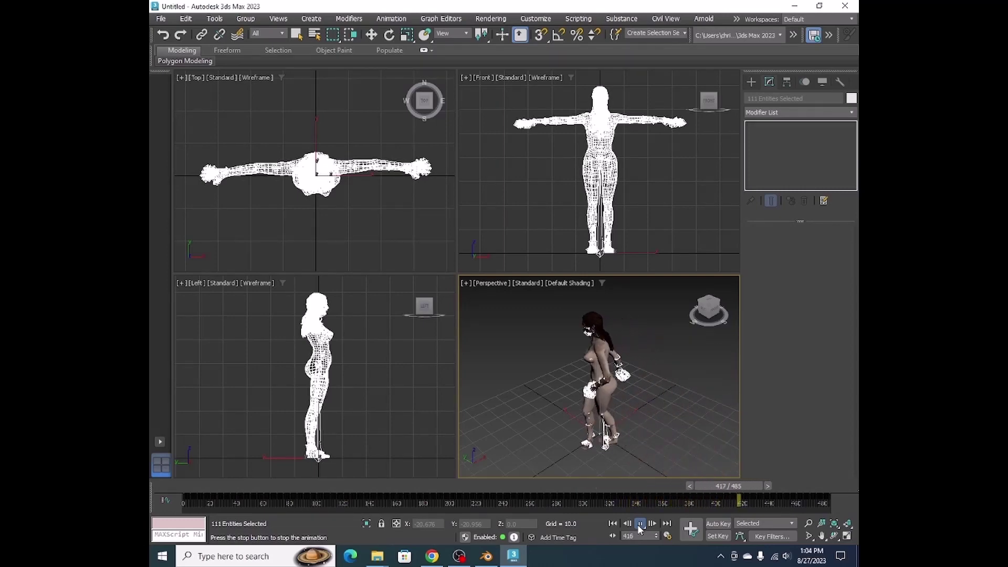
pyautogui.click(639, 525)
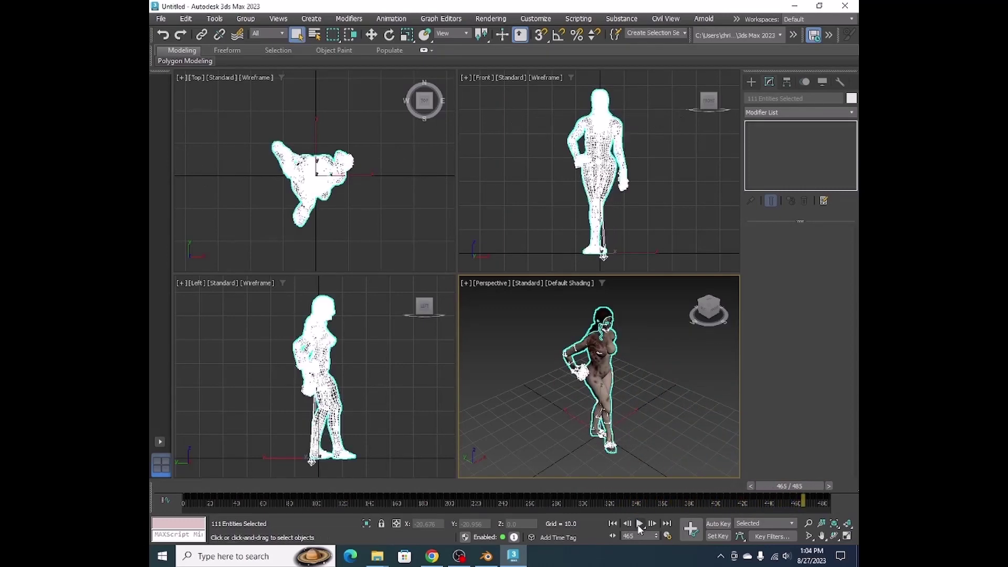
# Step: Start exporting the 3ds Max scene into the desktop's demo files folder
pyautogui.click(161, 19)
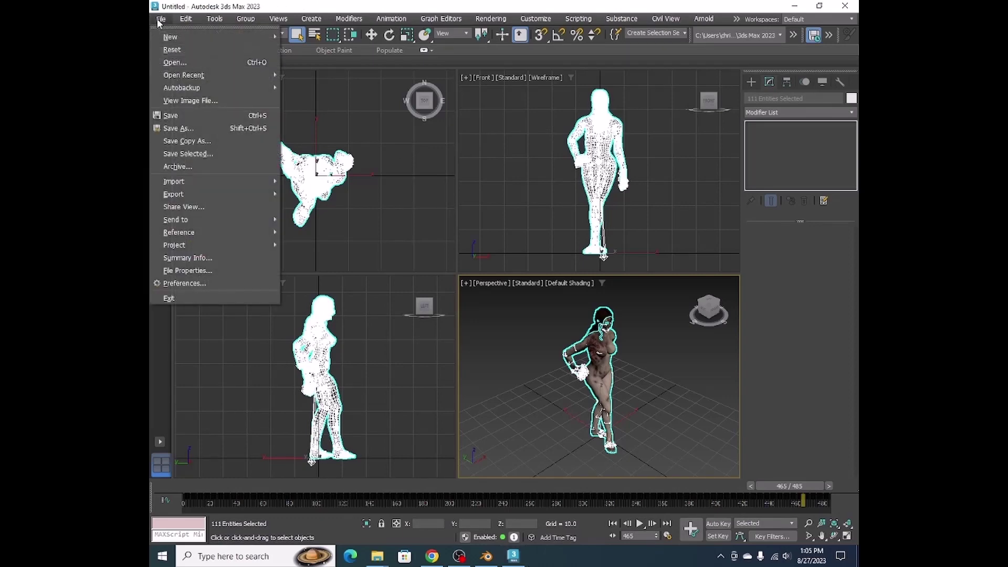
pyautogui.moveTo(221, 194)
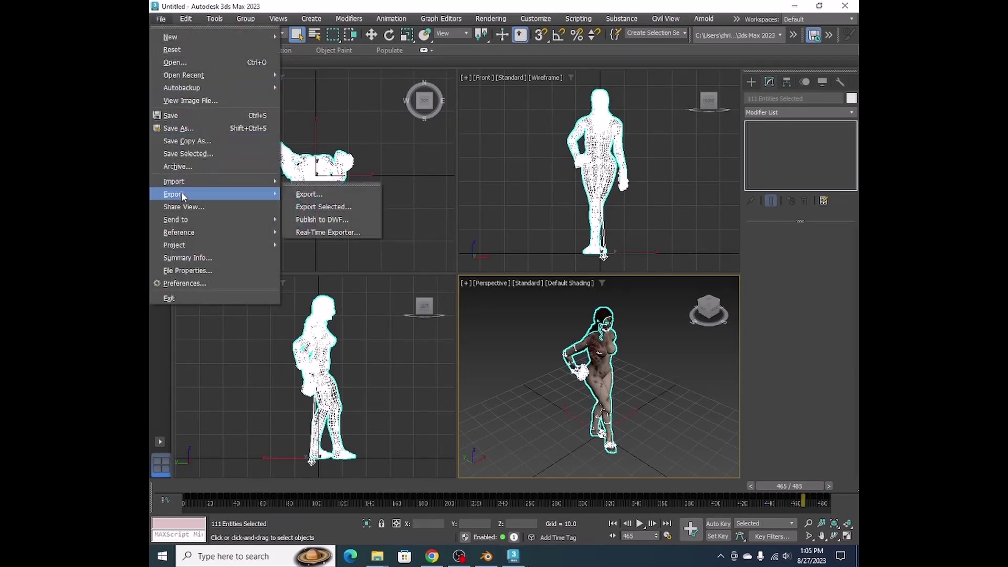
pyautogui.click(309, 195)
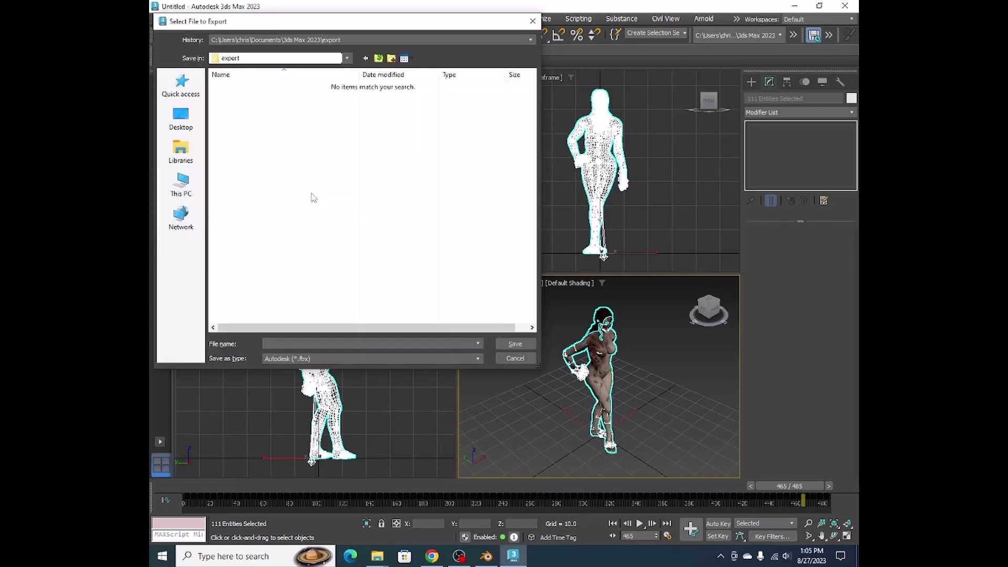
pyautogui.click(183, 119)
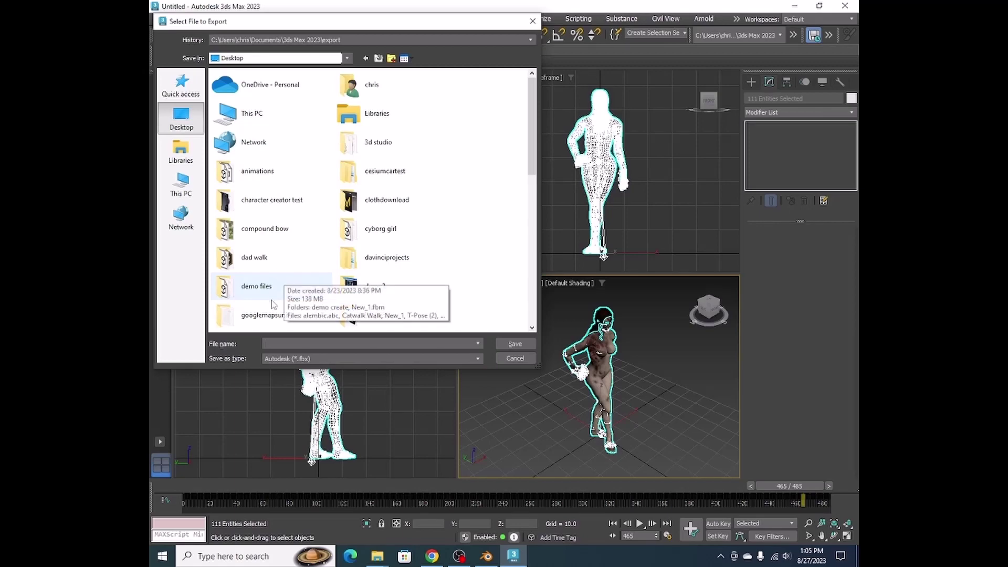
pyautogui.doubleClick(276, 294)
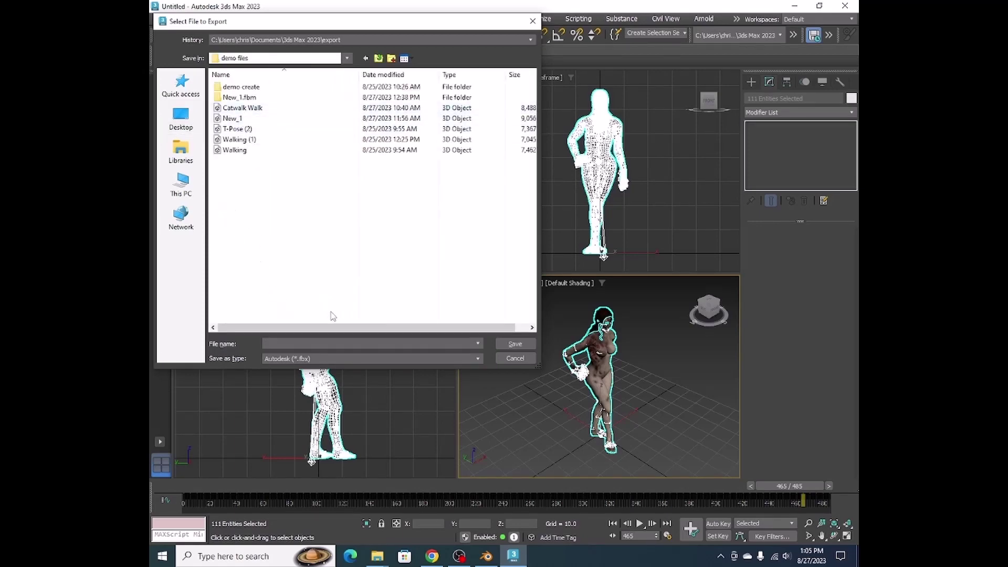
# Step: Set the export type to Alembic and save it under the name alembic2
pyautogui.click(476, 358)
pyautogui.click(444, 381)
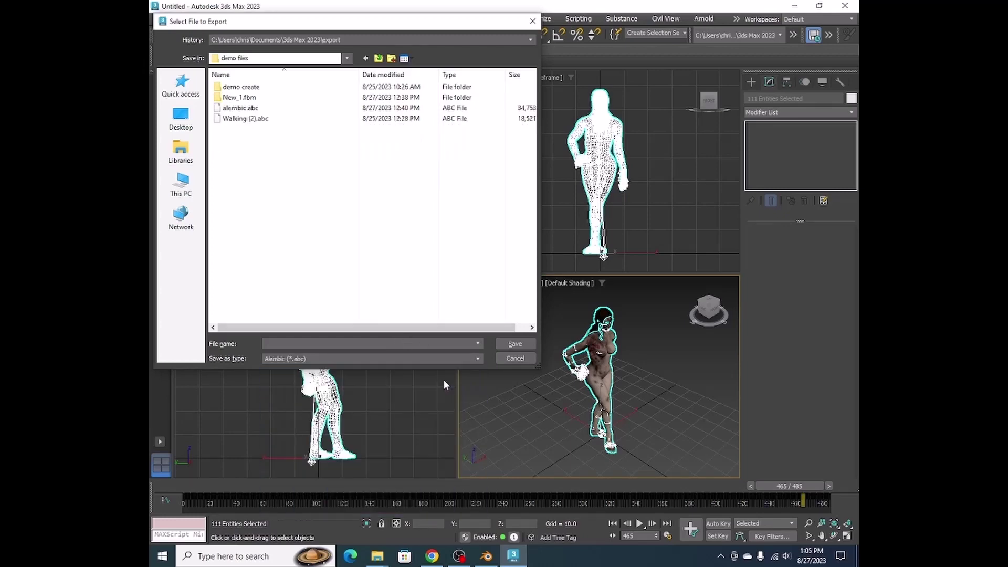
pyautogui.click(237, 108)
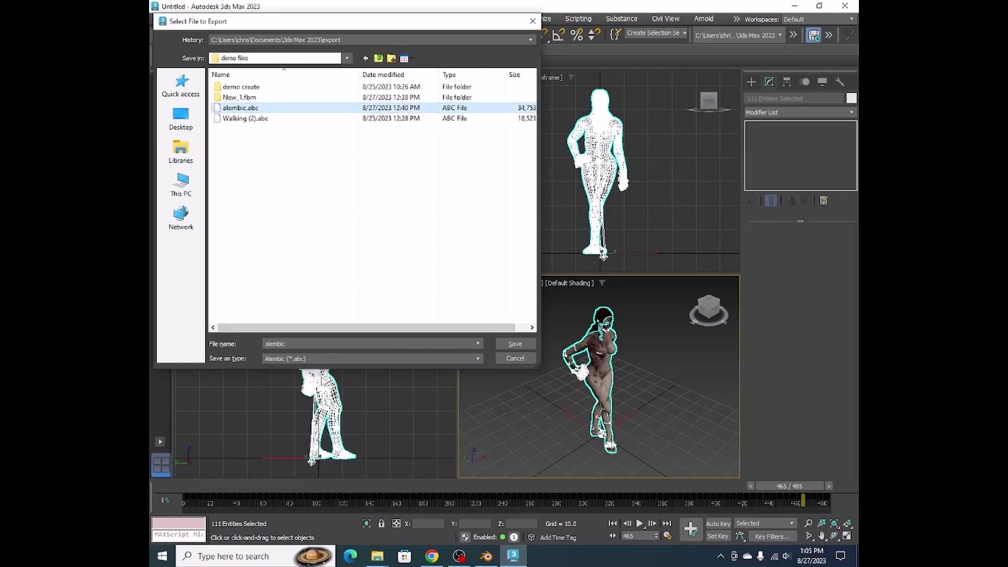
pyautogui.doubleClick(304, 343)
pyautogui.click(304, 342)
pyautogui.write('2')
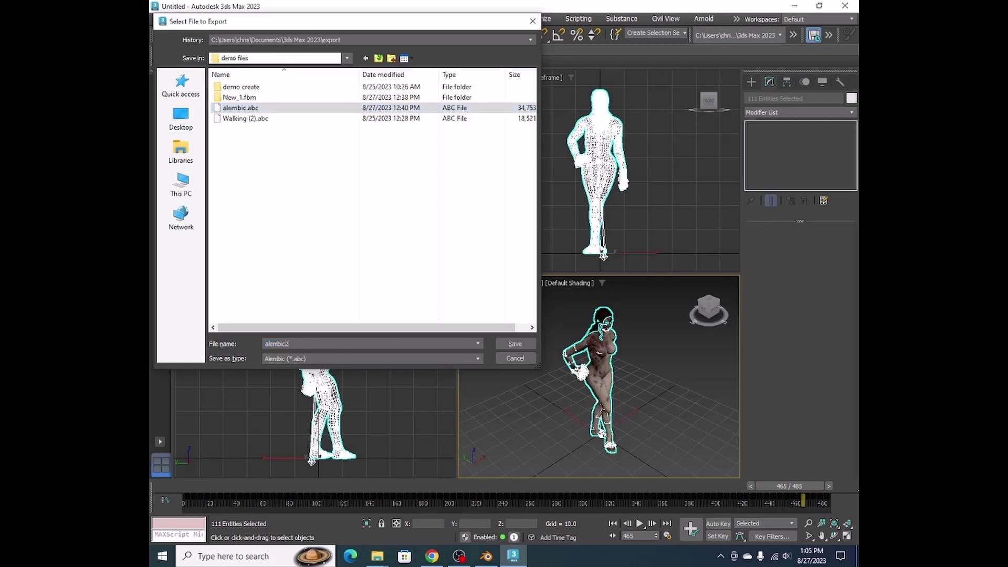
pyautogui.click(513, 349)
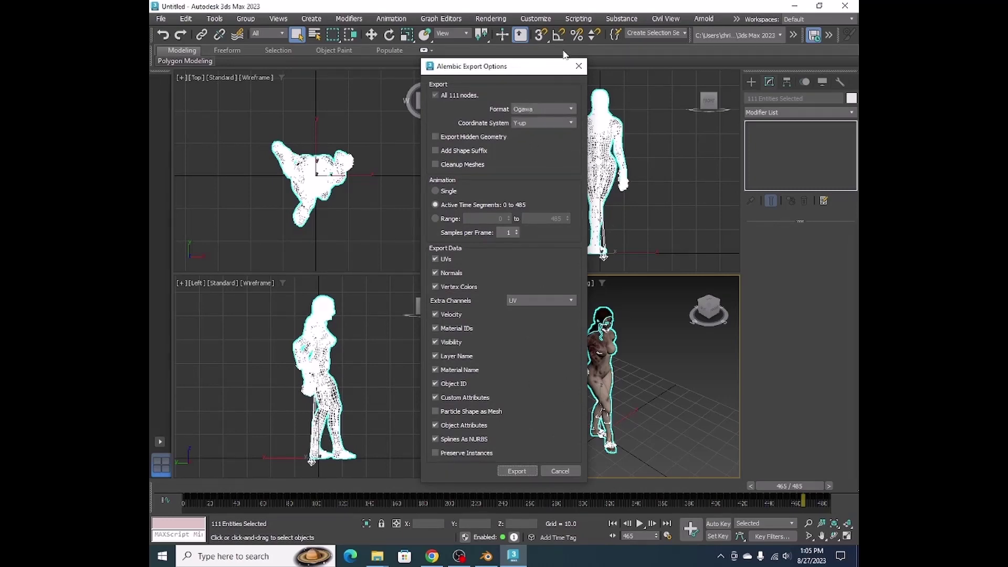
# Step: Run the Alembic export, then in Marvelous Designer import alembic2.abc via File > Import > Alembic
pyautogui.click(517, 472)
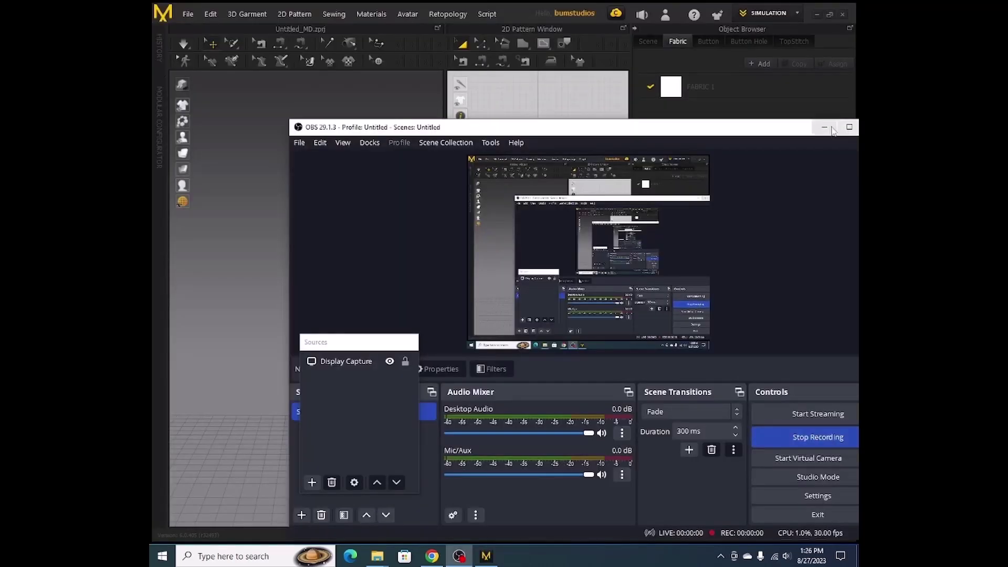
pyautogui.click(832, 129)
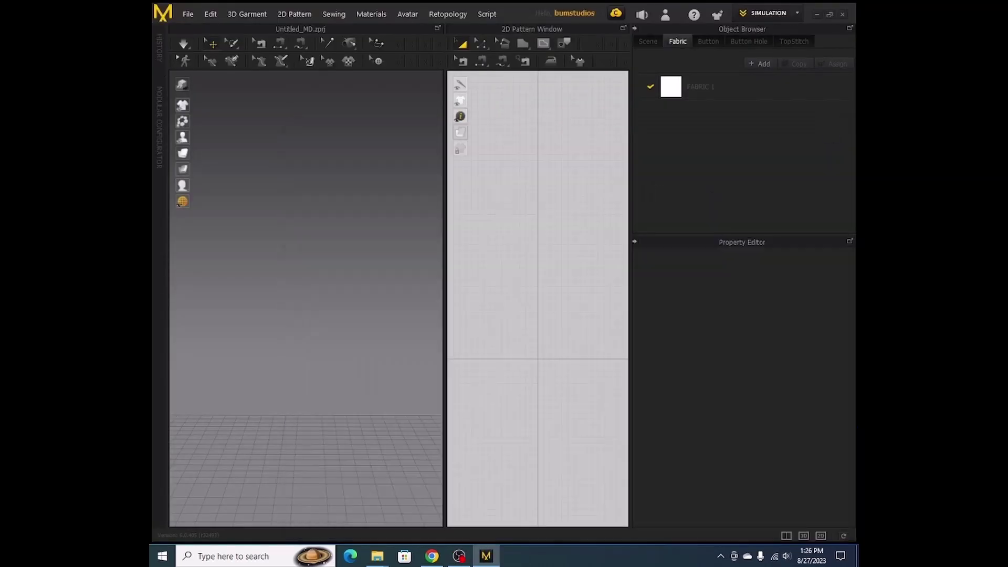
pyautogui.click(191, 17)
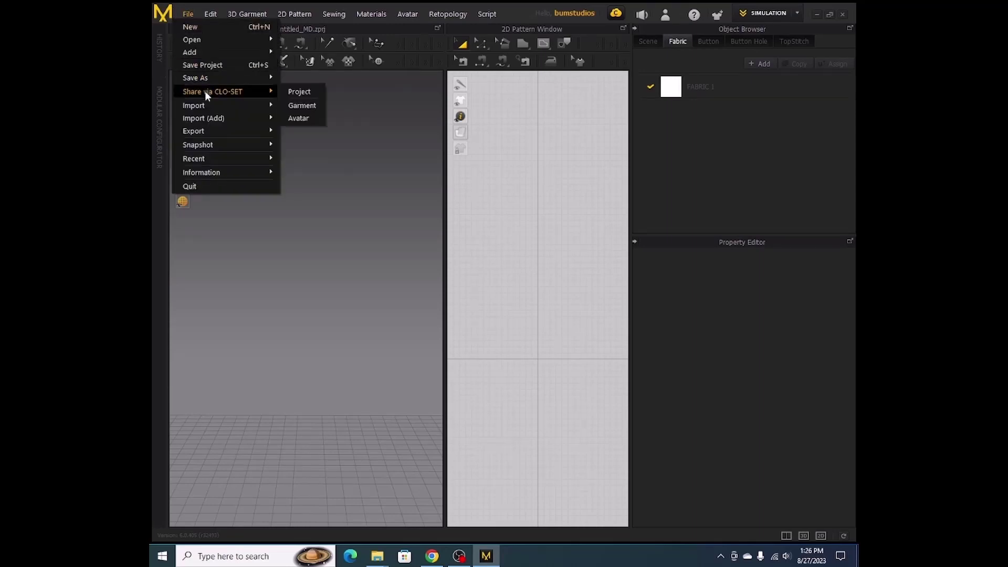
pyautogui.moveTo(203, 105)
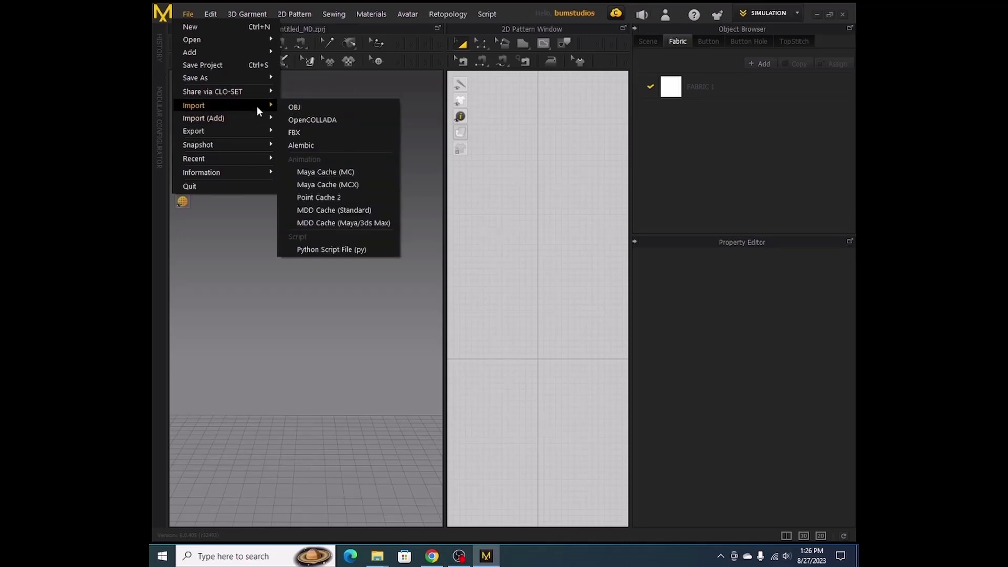
pyautogui.click(303, 149)
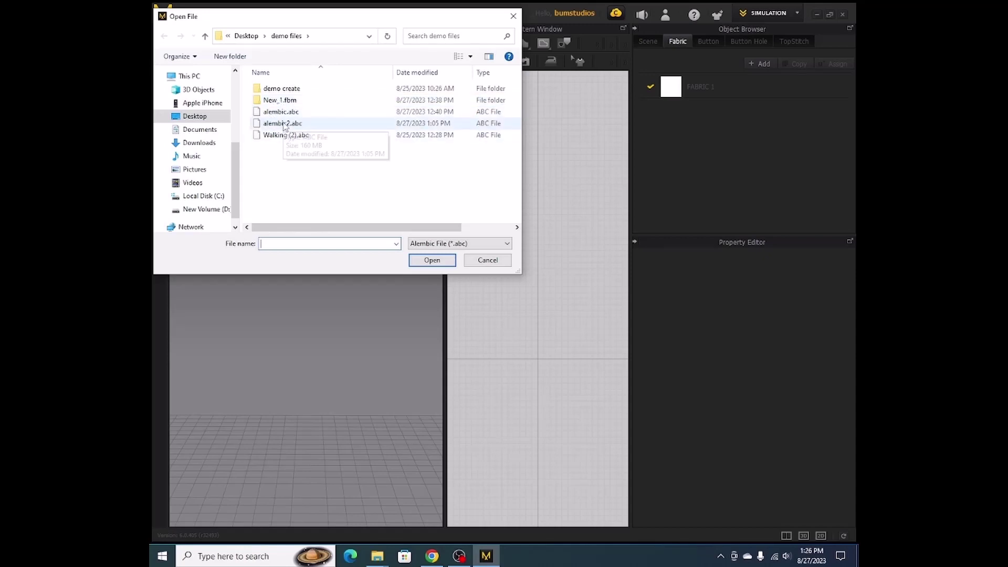
pyautogui.click(284, 124)
pyautogui.click(432, 260)
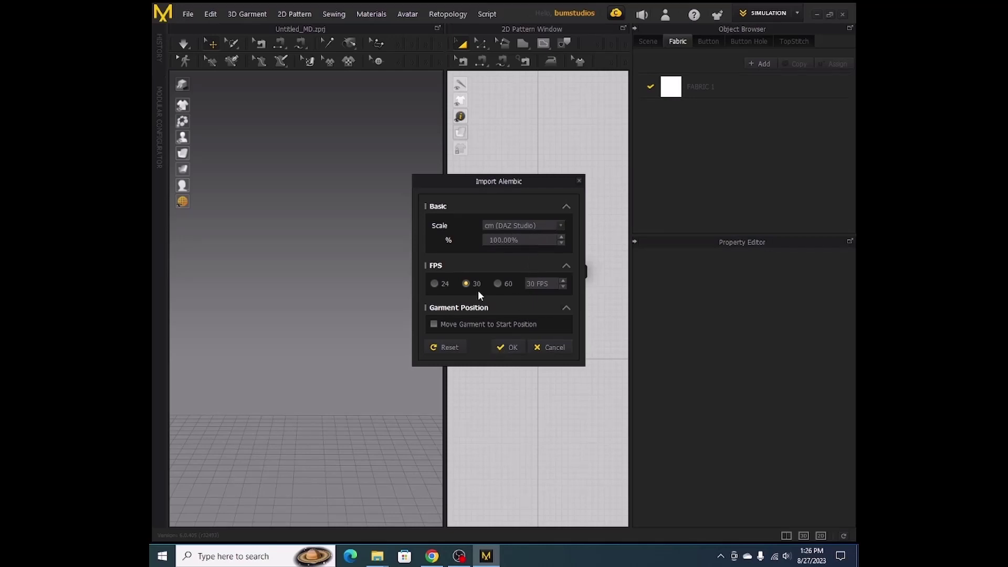
# Step: Accept the Import Alembic settings to load the alembic2 avatar, then switch to ANIMATION mode
pyautogui.click(508, 347)
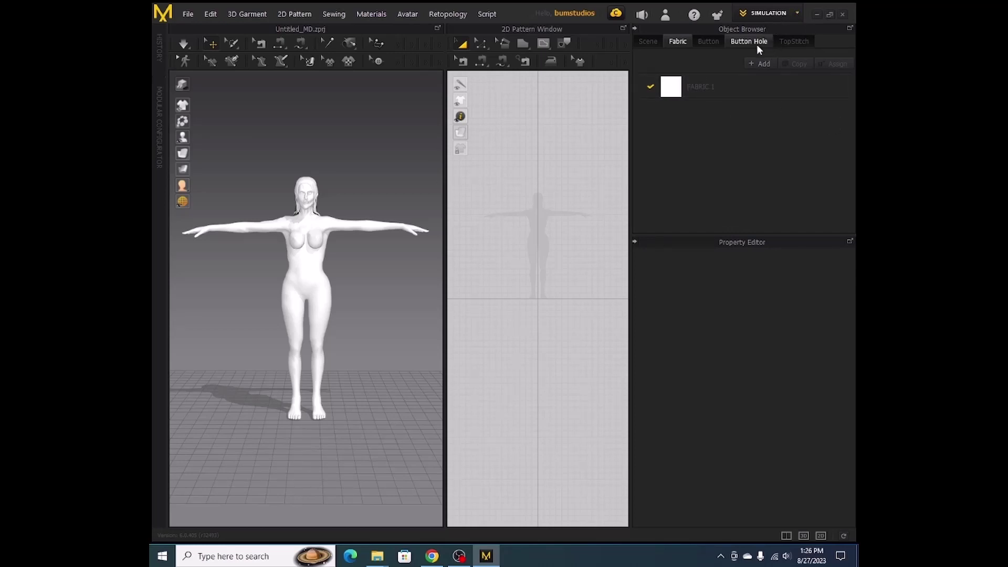
pyautogui.click(779, 15)
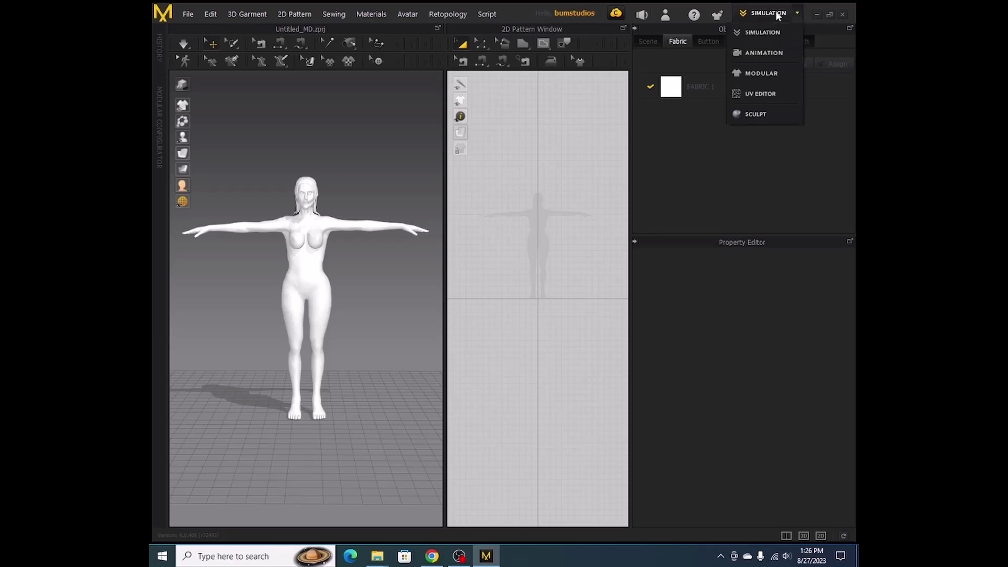
pyautogui.click(761, 52)
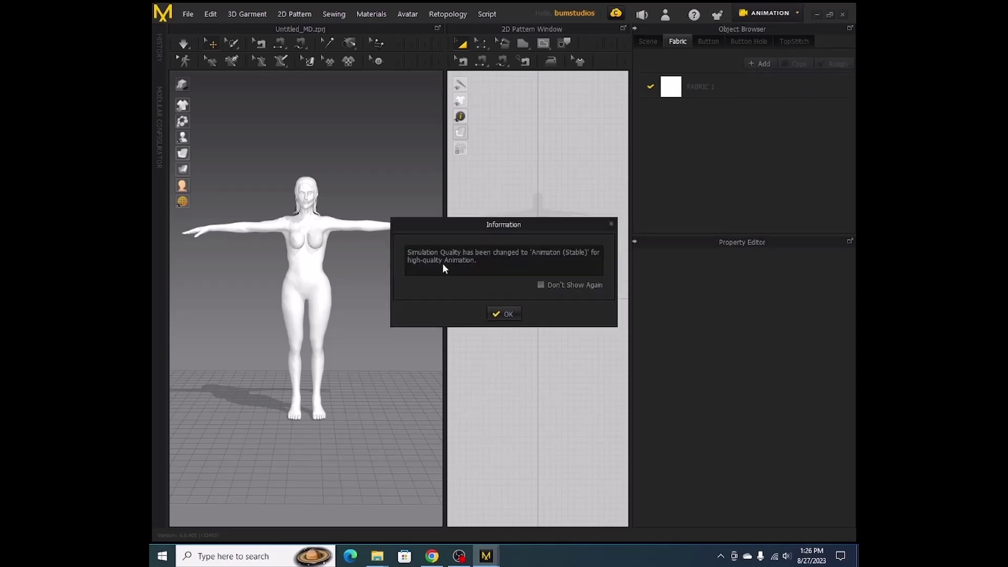
# Step: Dismiss the quality notice, set playback to Real Time and play the walk from frame 0
pyautogui.click(507, 314)
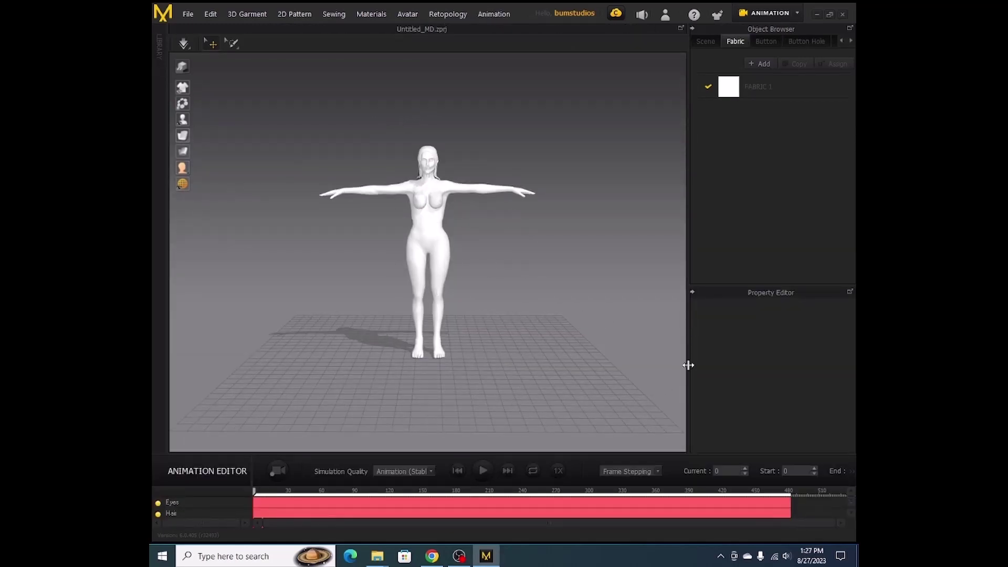
pyautogui.click(643, 472)
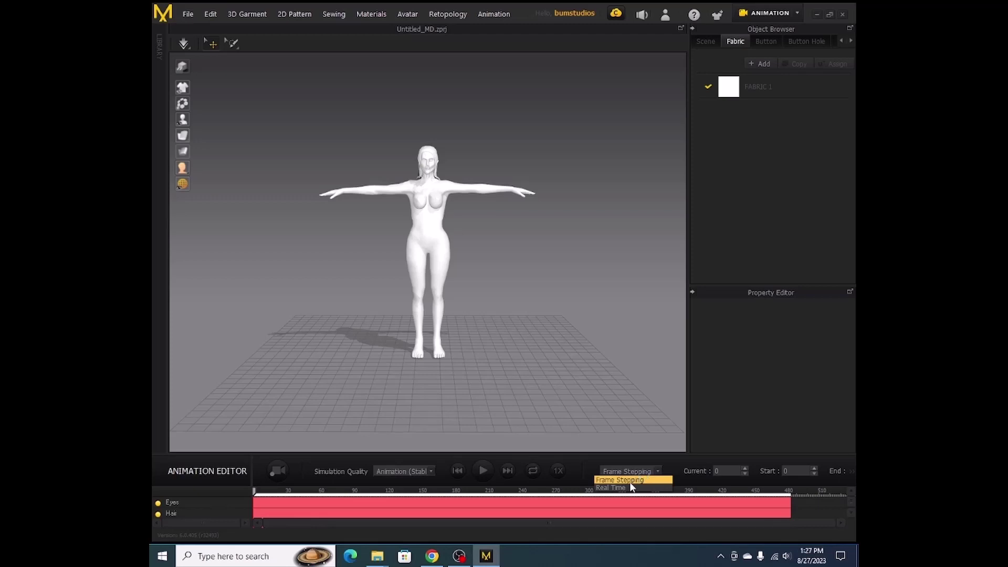
pyautogui.click(627, 488)
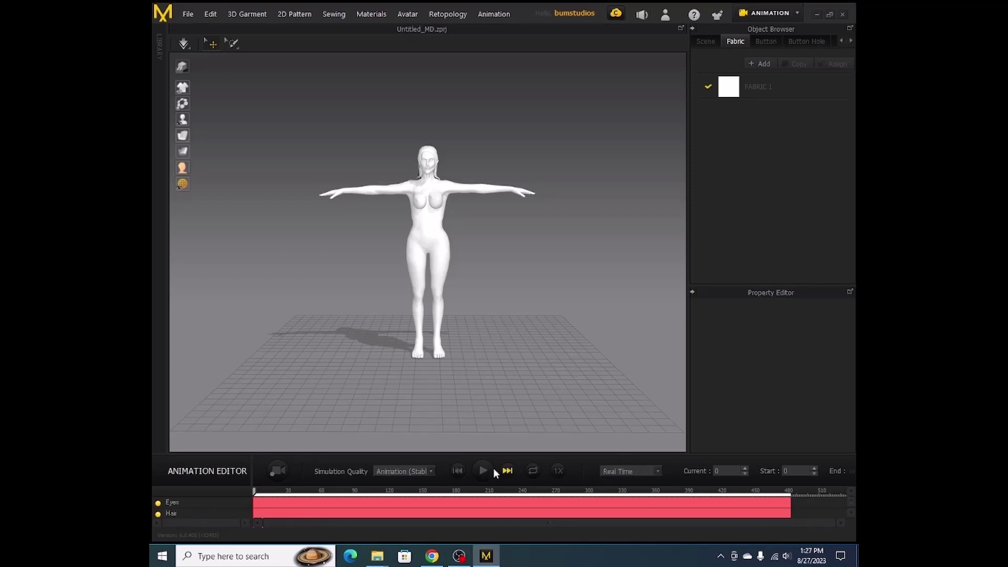
pyautogui.click(478, 470)
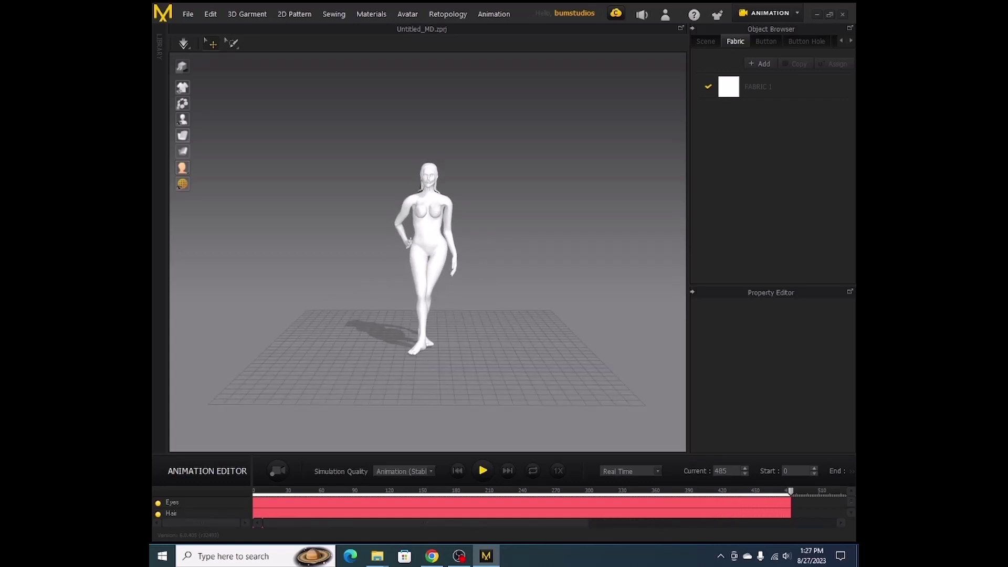
pyautogui.moveTo(791, 491); pyautogui.dragTo(243, 517)
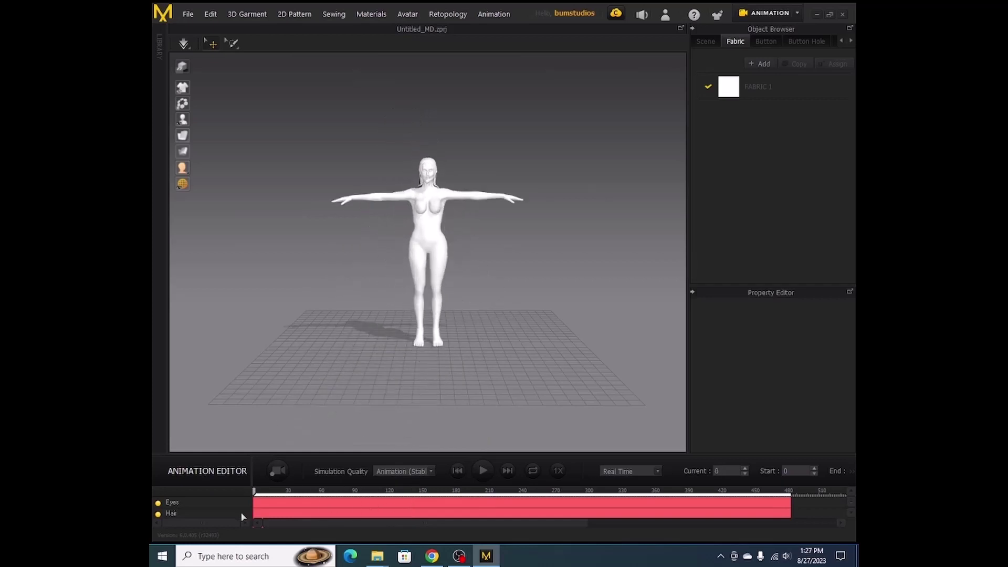
pyautogui.click(484, 472)
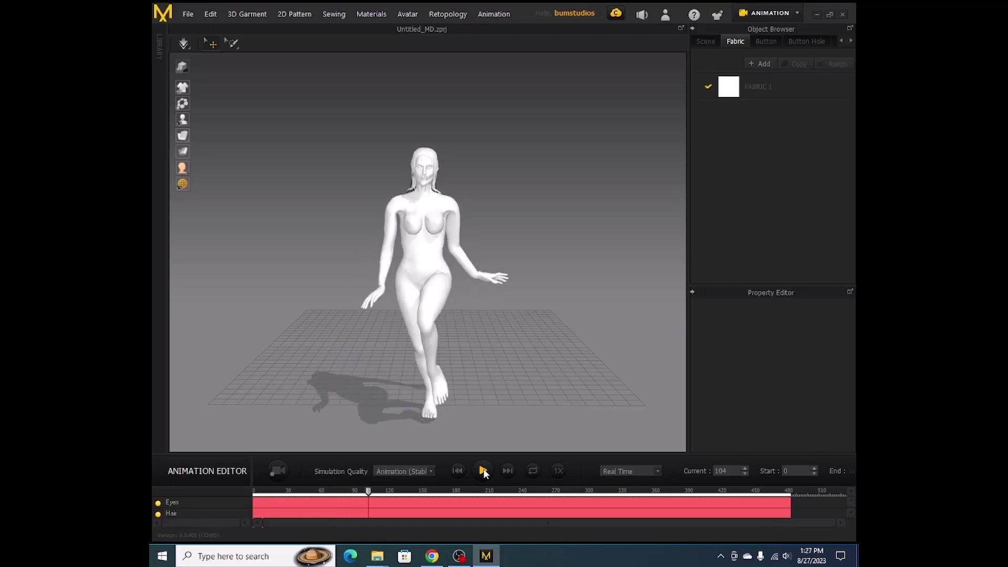
# Step: Rewind the timeline to frame 0 and switch back to SIMULATION mode
pyautogui.scroll(5, 474, 412)
pyautogui.scroll(-4, 473, 409)
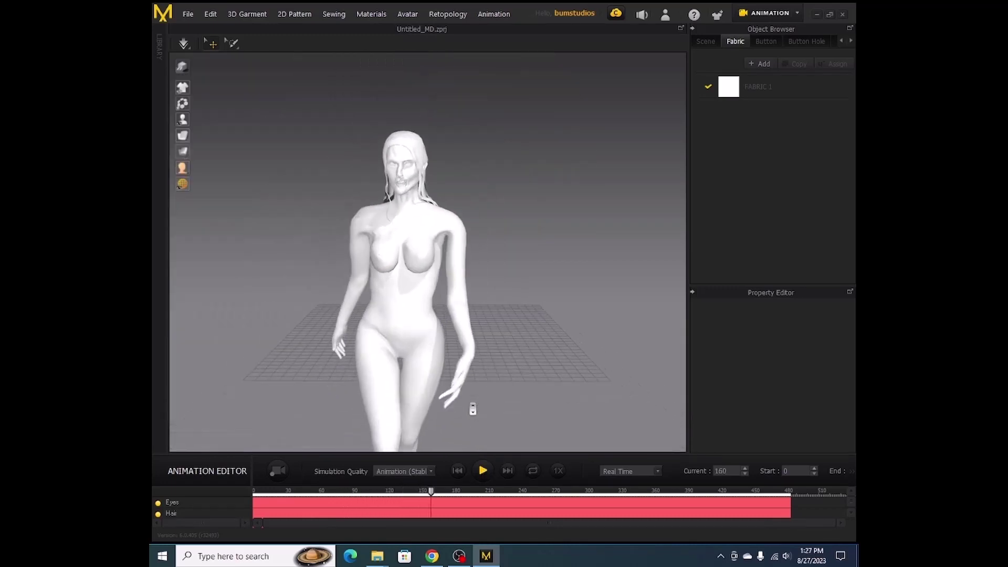
pyautogui.scroll(-3, 473, 409)
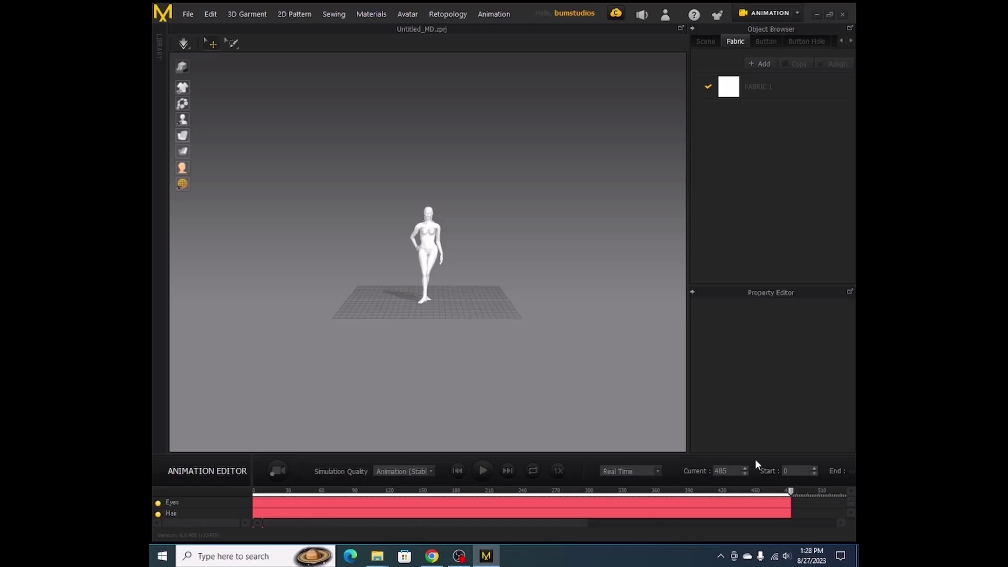
pyautogui.moveTo(791, 493); pyautogui.dragTo(245, 497)
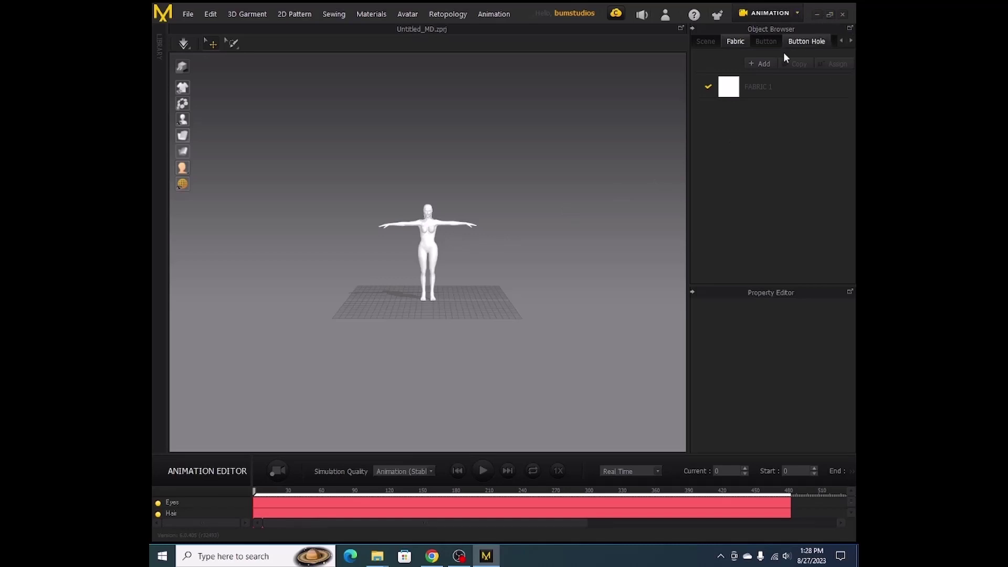
pyautogui.click(772, 15)
pyautogui.click(767, 33)
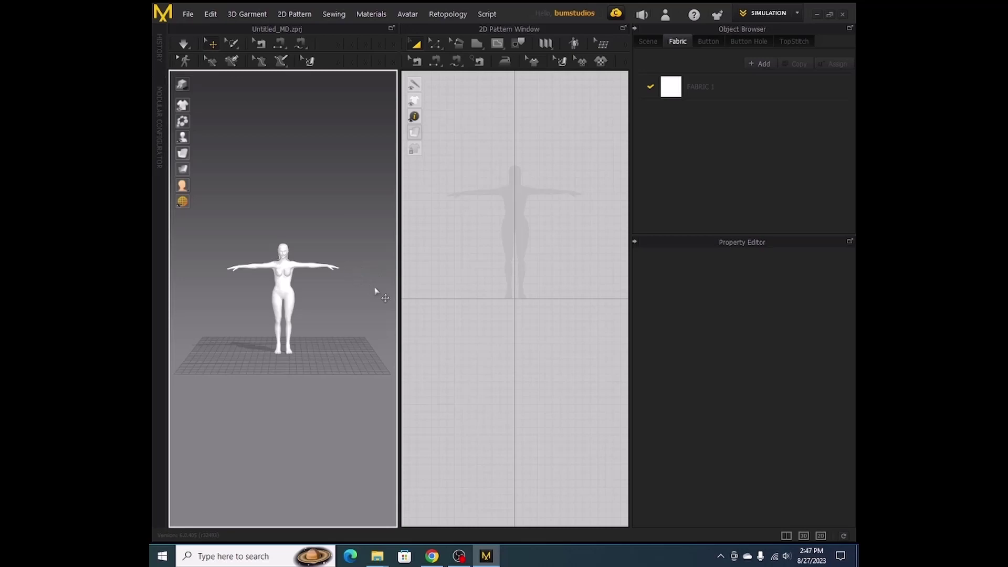
# Step: Orbit, zoom and pan the 3D view to frame the T-posed avatar close and front-on
pyautogui.moveTo(378, 288); pyautogui.dragTo(373, 250, button='right')
pyautogui.moveTo(220, 288)
pyautogui.mouseDown(button='right')
pyautogui.moveTo(396, 293)
pyautogui.moveTo(148, 275)
pyautogui.moveTo(264, 307)
pyautogui.moveTo(216, 295)
pyautogui.mouseUp(button='right')
pyautogui.scroll(-2, 313, 326)
pyautogui.scroll(3, 319, 330)
pyautogui.scroll(2, 320, 330)
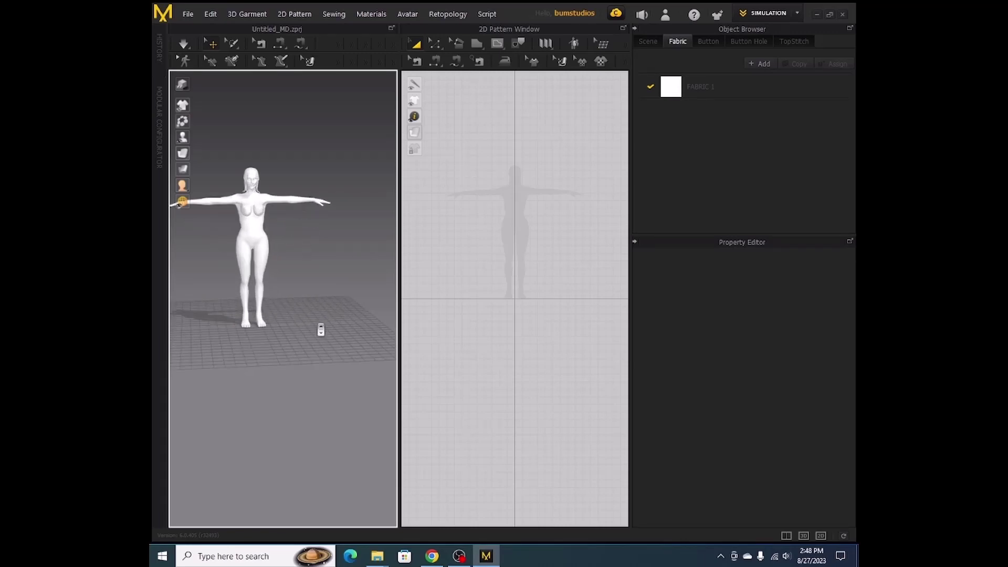
pyautogui.moveTo(324, 283); pyautogui.dragTo(311, 287, button='right')
pyautogui.moveTo(311, 286); pyautogui.dragTo(355, 329, button='middle')
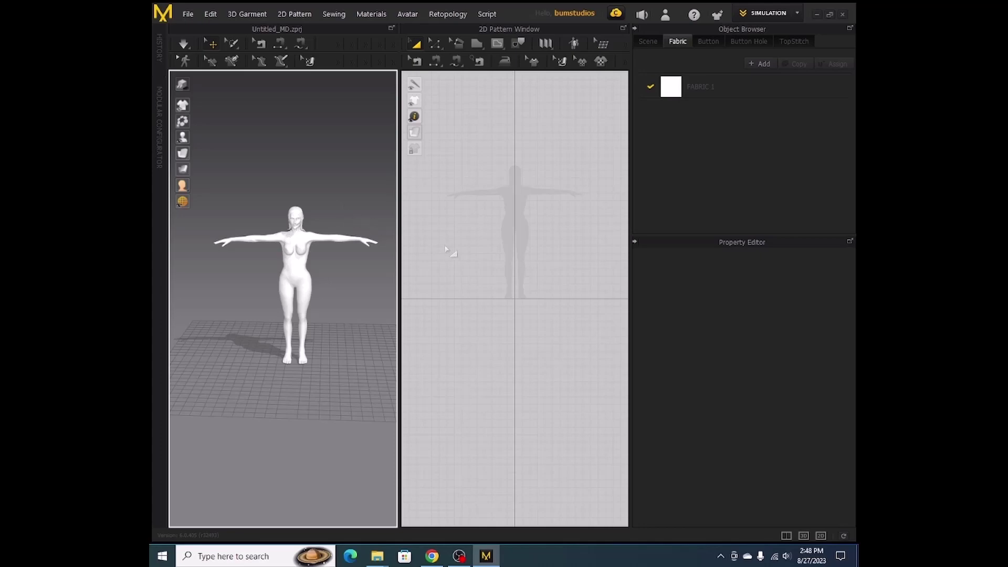
pyautogui.moveTo(344, 303); pyautogui.dragTo(349, 295, button='right')
pyautogui.scroll(4, 349, 295)
pyautogui.moveTo(349, 292); pyautogui.dragTo(336, 344, button='middle')
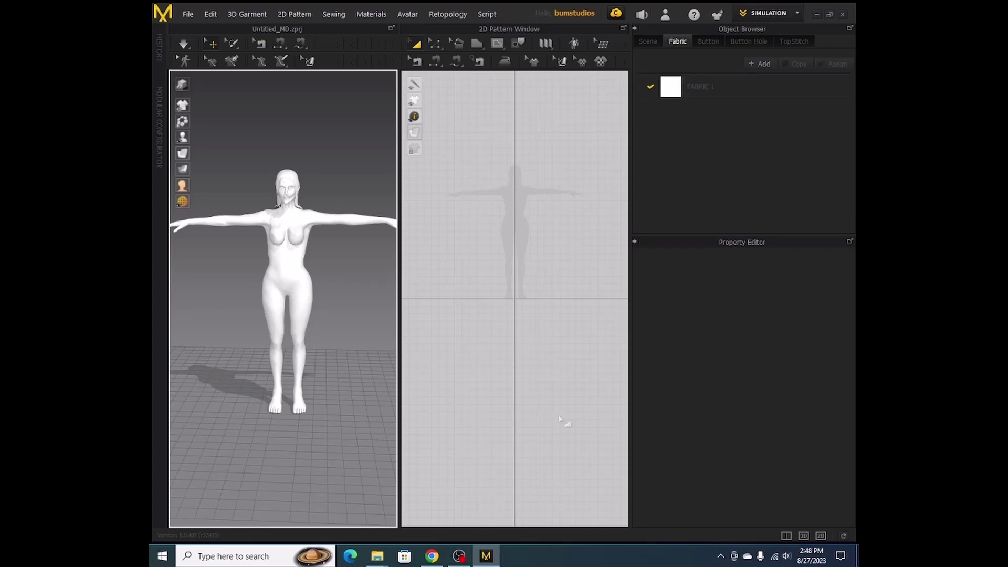
pyautogui.moveTo(471, 562)
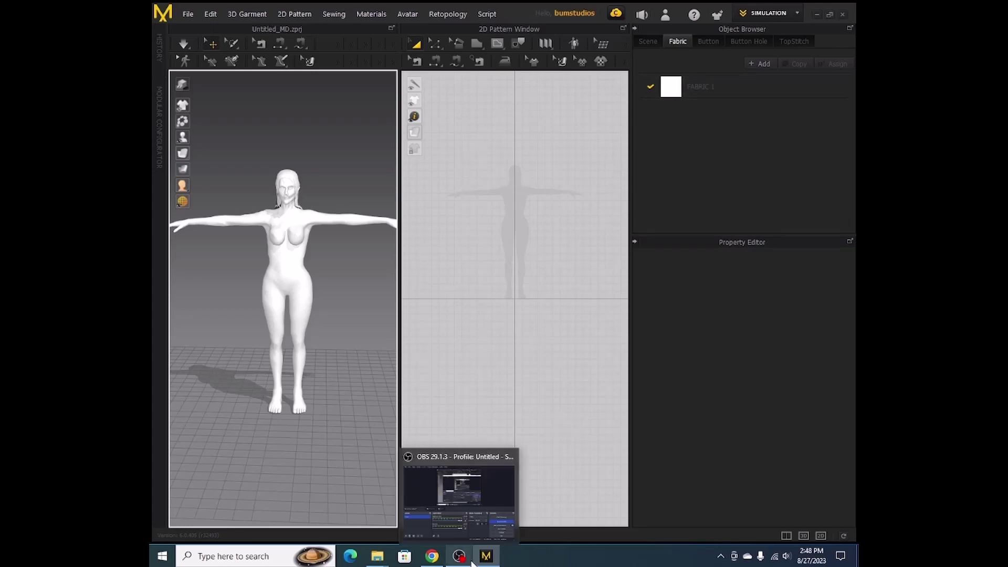
# Step: With the Polygon tool, outline a closed seven-corner half-pattern starting near the avatar's neck
pyautogui.click(477, 44)
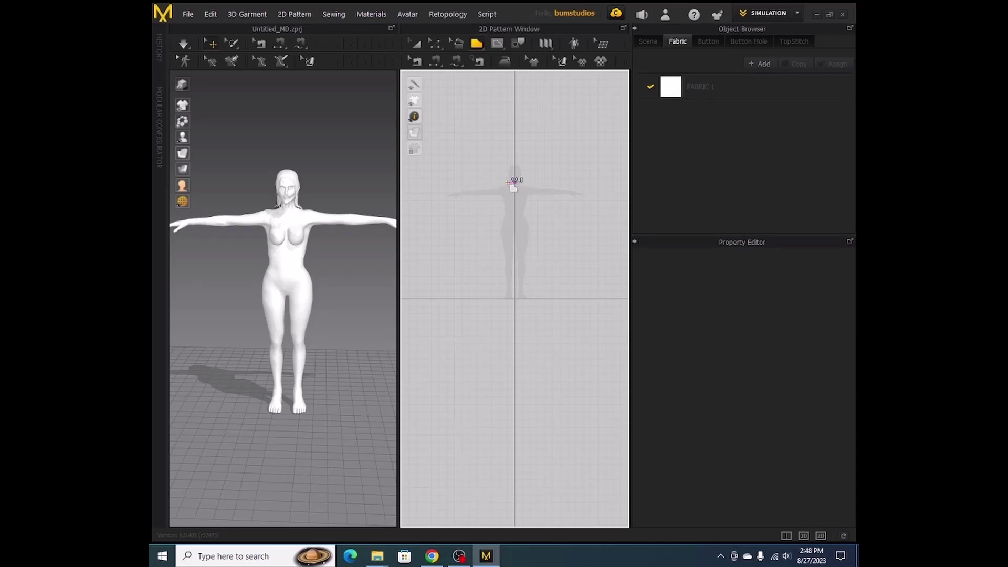
pyautogui.click(508, 181)
pyautogui.click(465, 176)
pyautogui.click(465, 205)
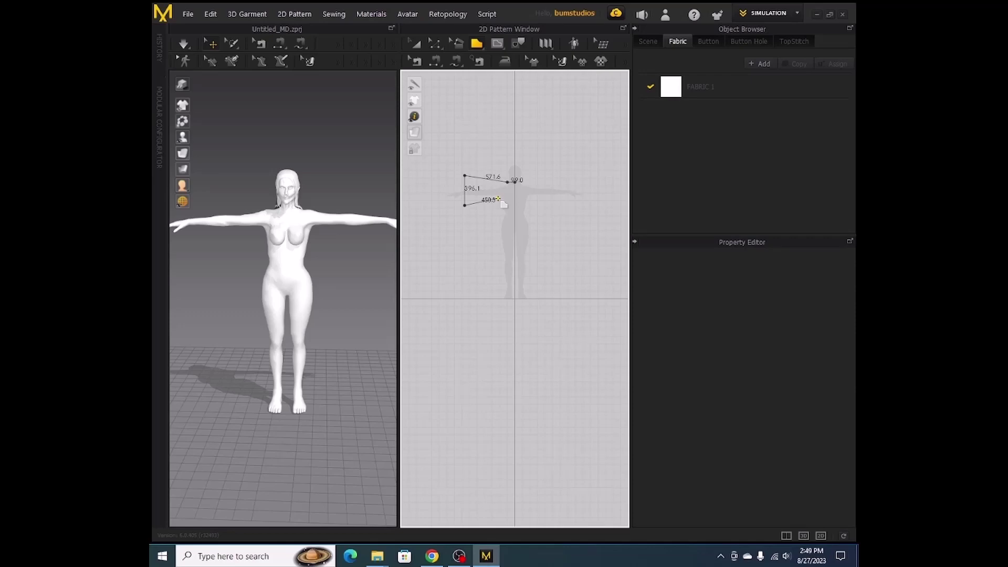
pyautogui.click(498, 199)
pyautogui.click(502, 209)
pyautogui.click(469, 243)
pyautogui.click(516, 241)
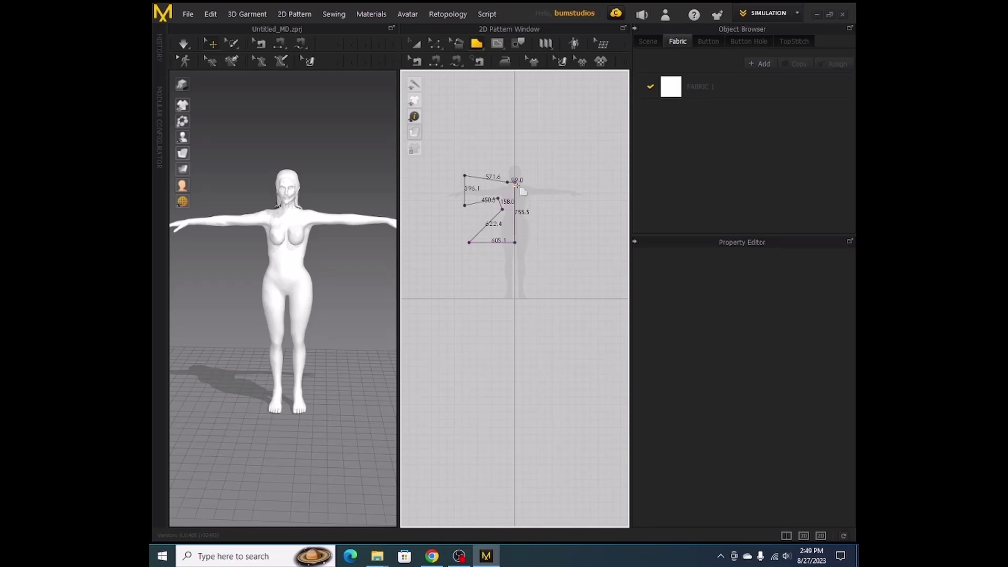
pyautogui.click(516, 182)
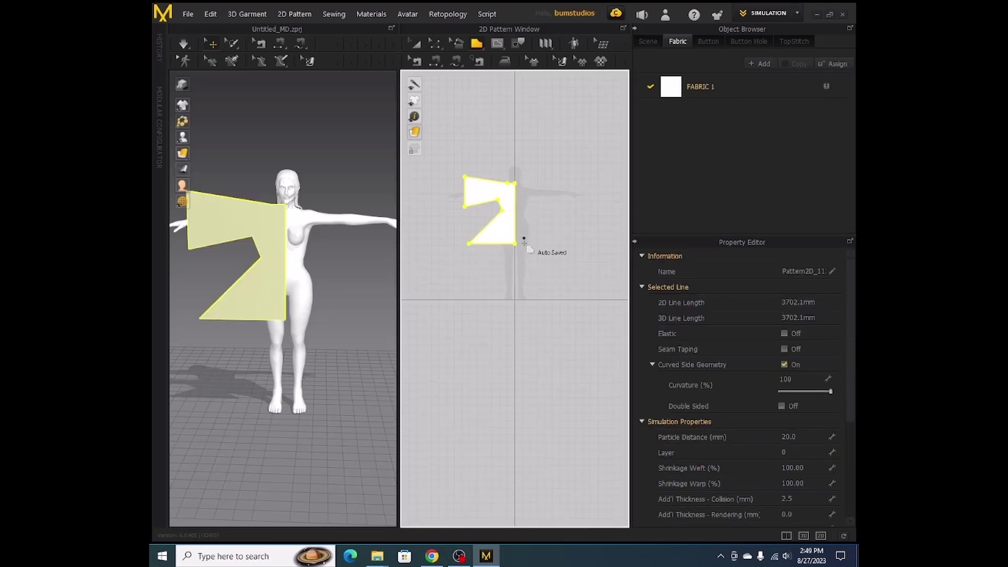
pyautogui.moveTo(465, 561)
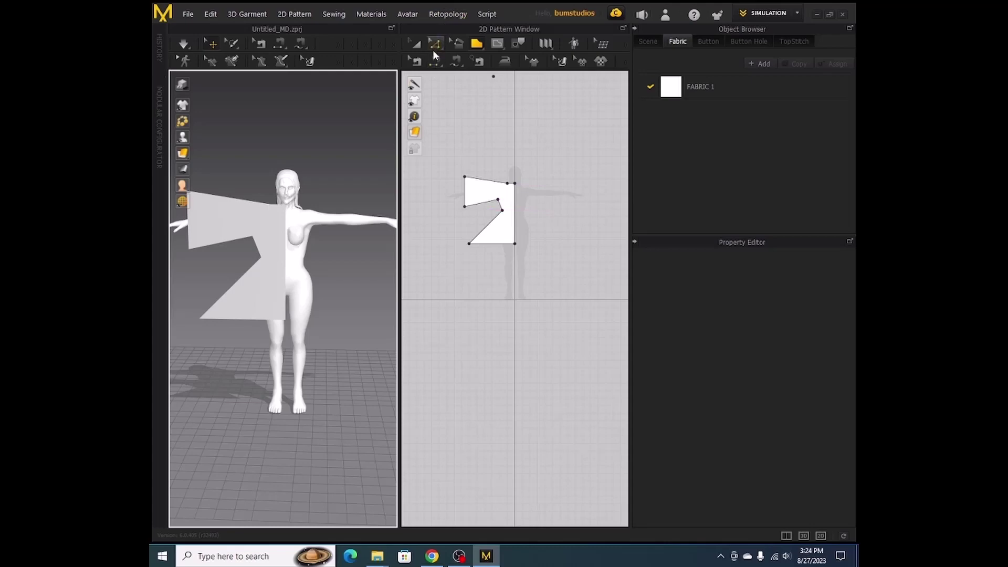
# Step: Unfold the half pattern along its straight centre edge and reframe the 2D pattern view
pyautogui.click(435, 46)
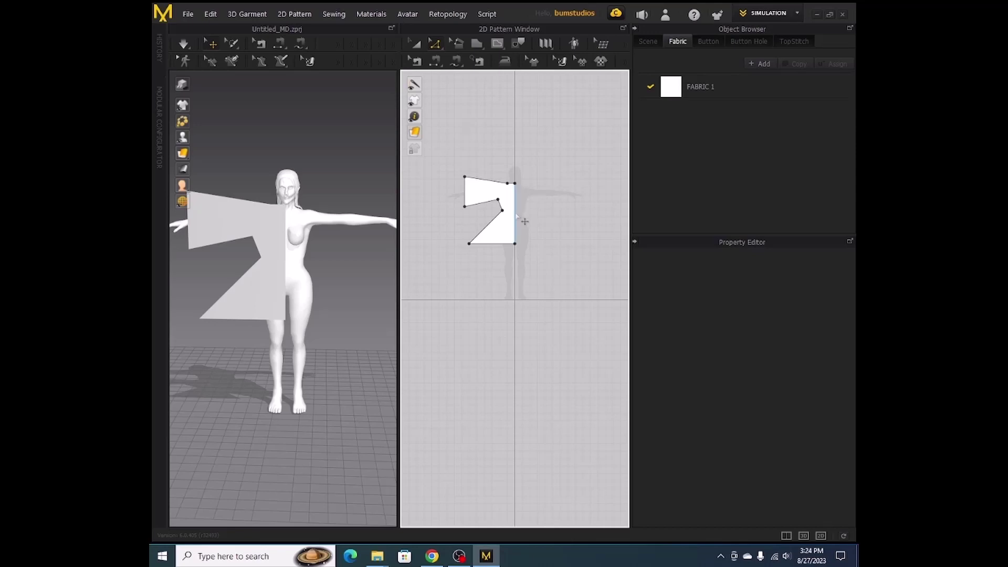
pyautogui.click(516, 215)
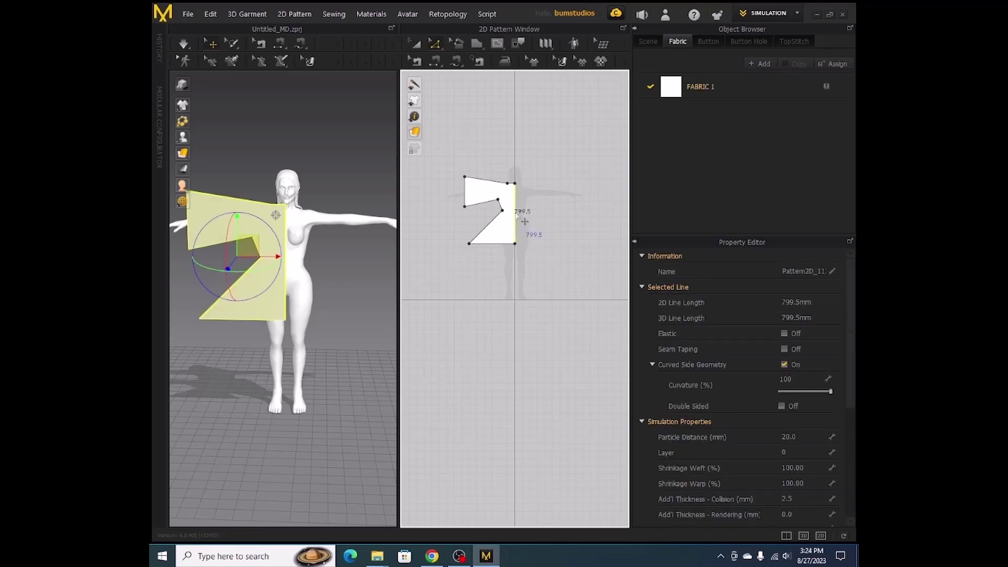
pyautogui.rightClick(517, 216)
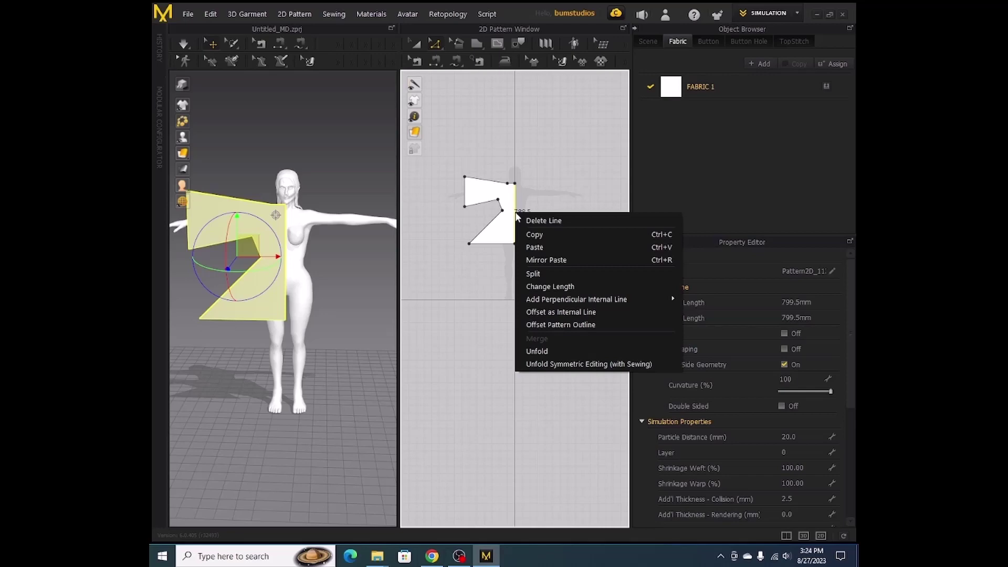
pyautogui.click(538, 351)
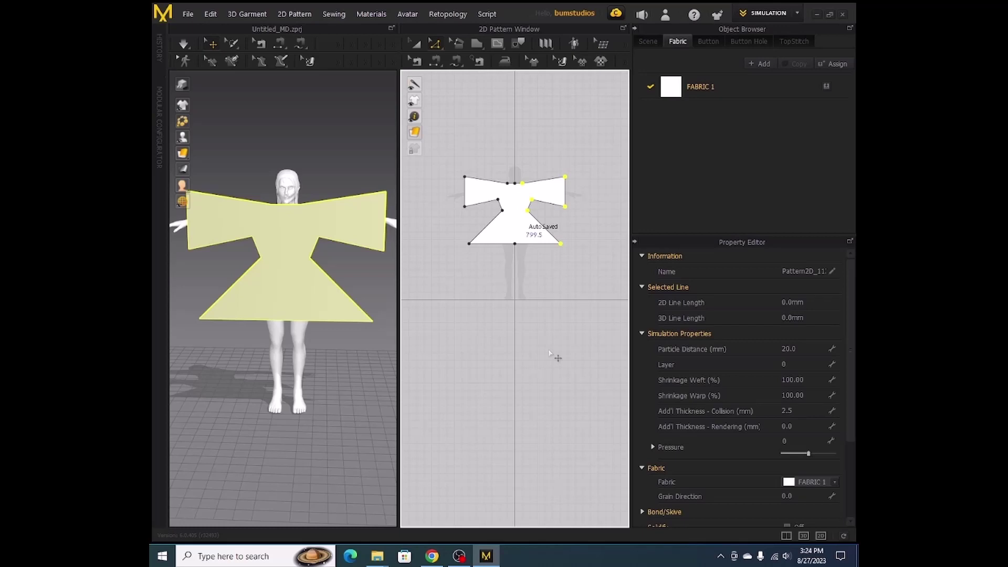
pyautogui.scroll(-2, 522, 294)
pyautogui.scroll(3, 524, 301)
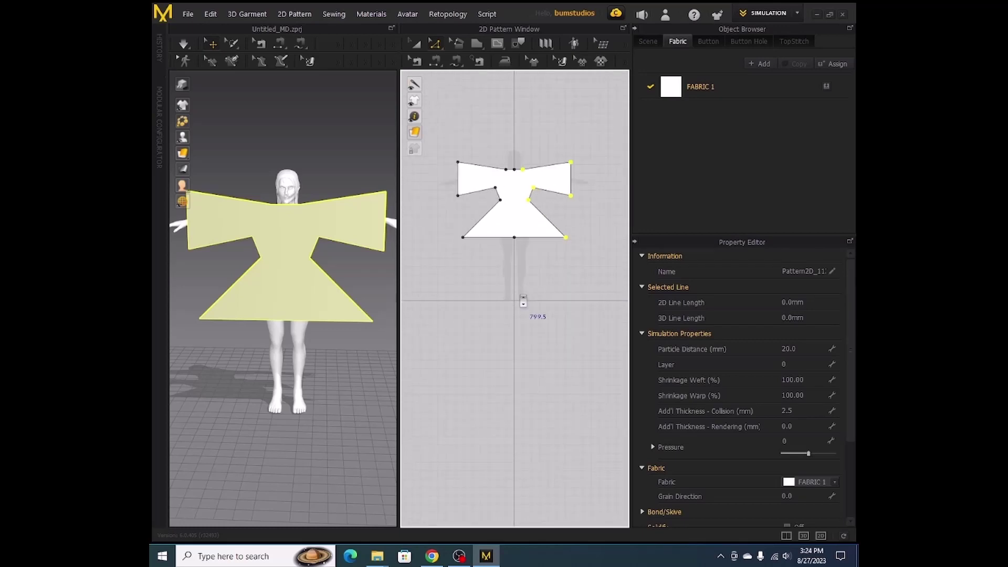
pyautogui.moveTo(523, 298); pyautogui.dragTo(528, 395, button='middle')
pyautogui.scroll(-1, 529, 397)
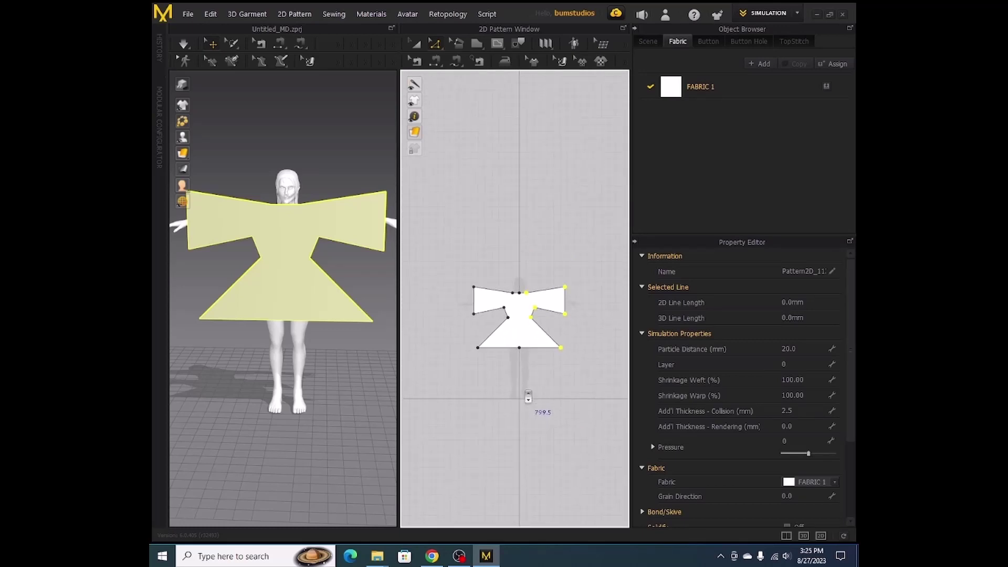
pyautogui.scroll(2, 528, 398)
pyautogui.scroll(1, 528, 396)
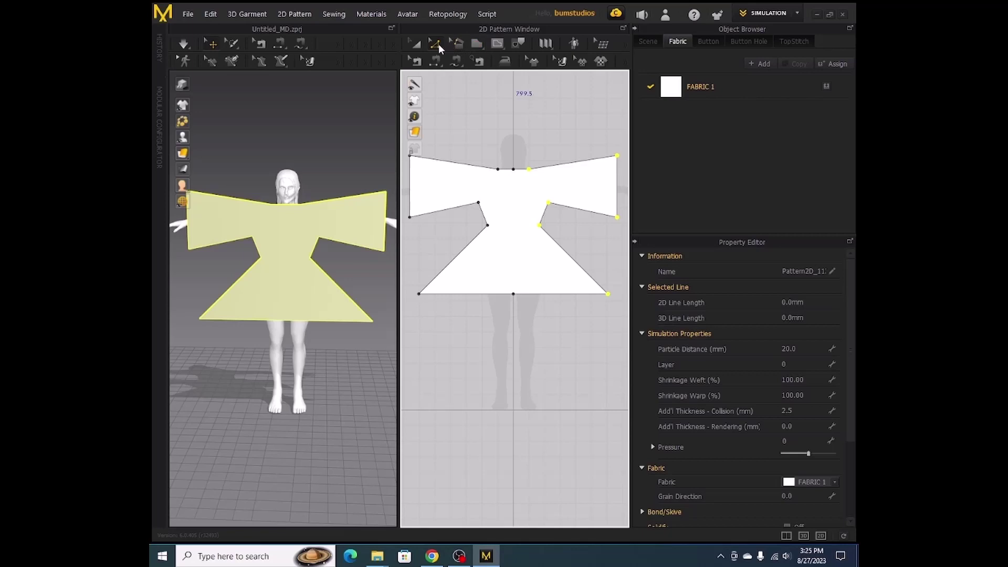
pyautogui.click(514, 156)
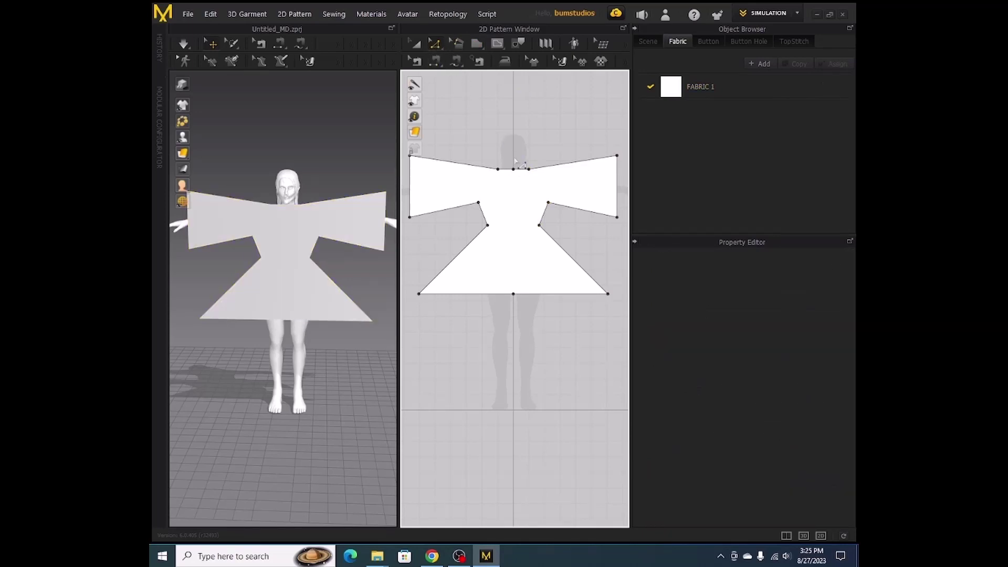
# Step: With Edit Curvature, pull the front panel's straight neckline down into a deep rounded curve
pyautogui.click(514, 170)
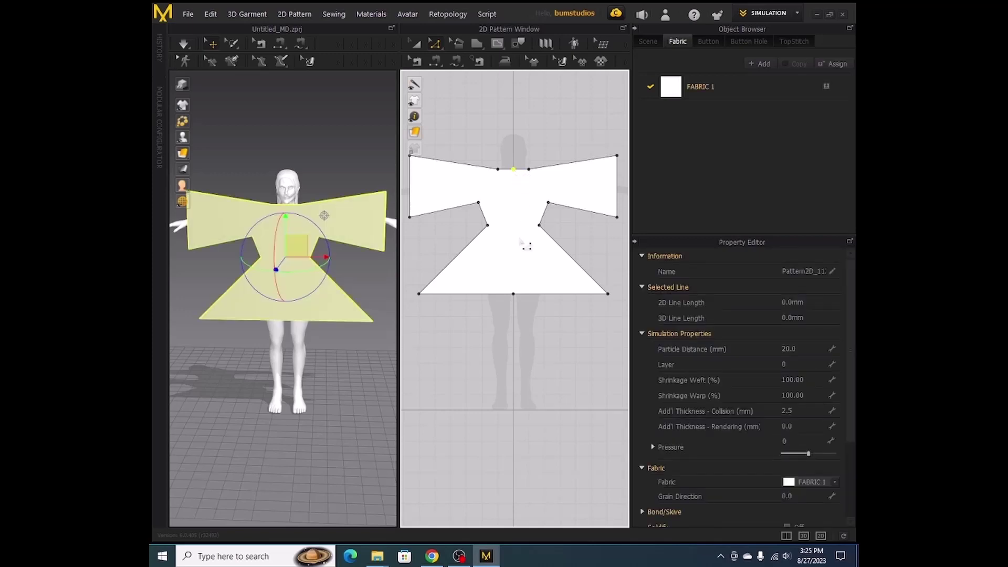
pyautogui.press('Escape')
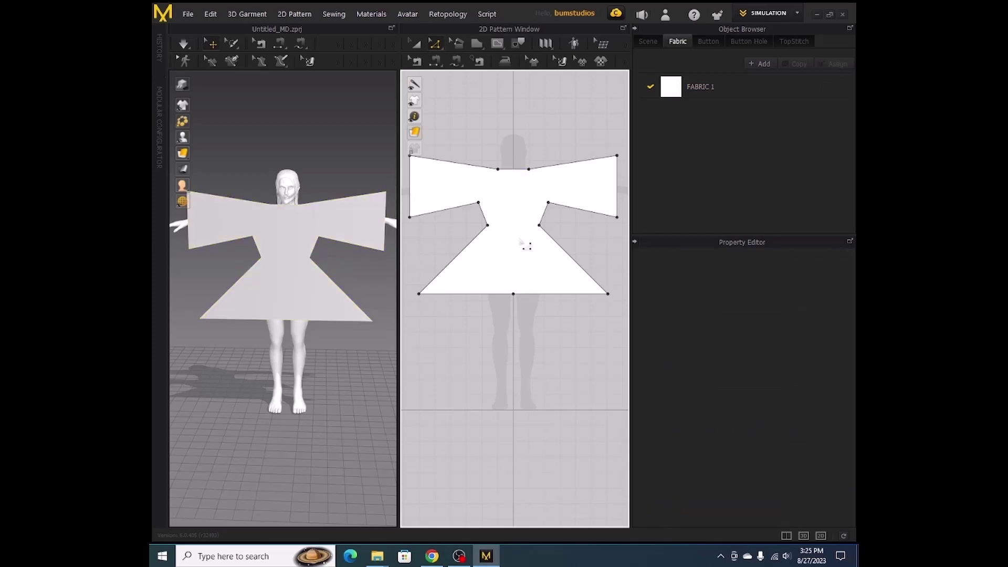
pyautogui.click(441, 44)
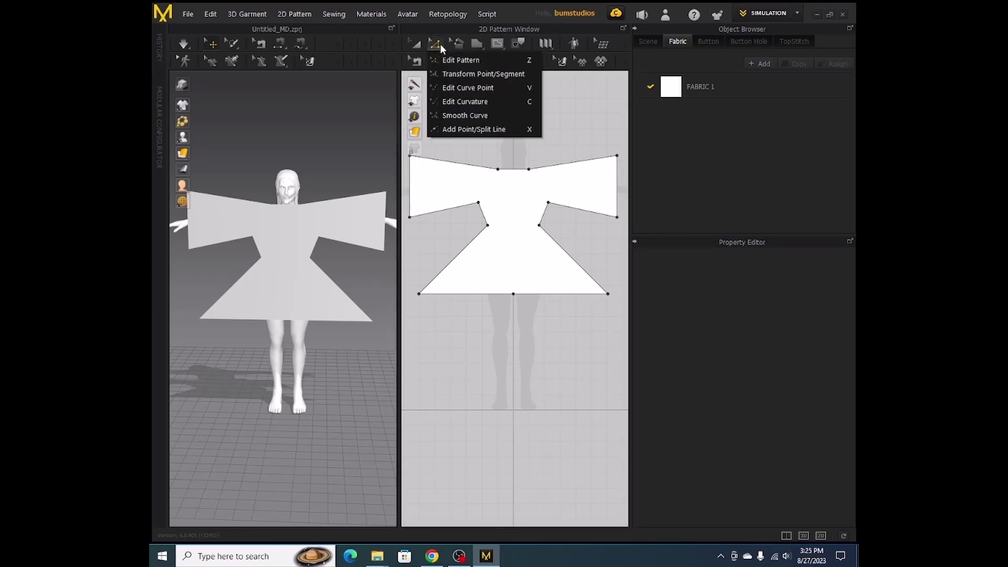
pyautogui.click(465, 101)
pyautogui.moveTo(522, 169); pyautogui.dragTo(522, 190)
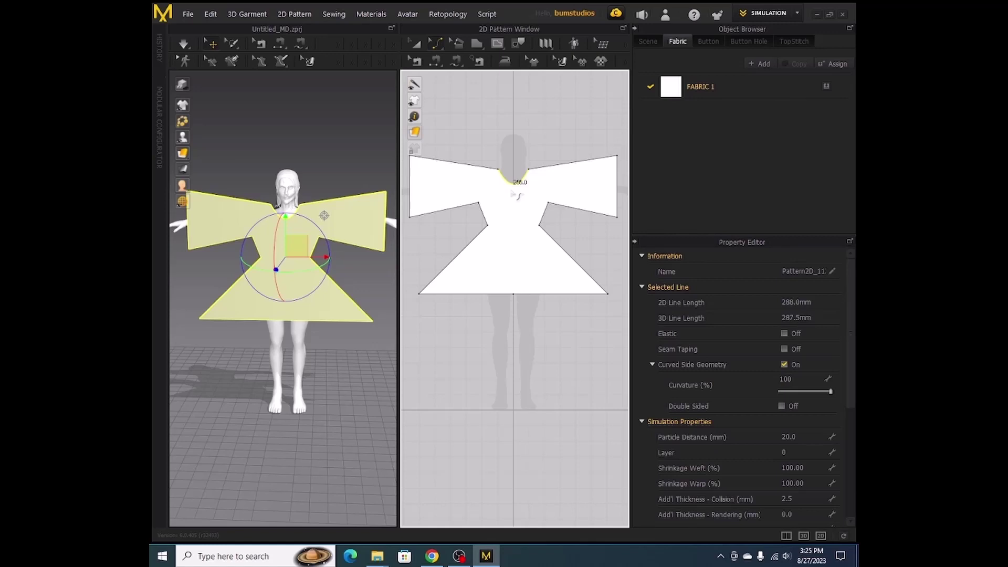
pyautogui.moveTo(521, 191); pyautogui.dragTo(520, 200)
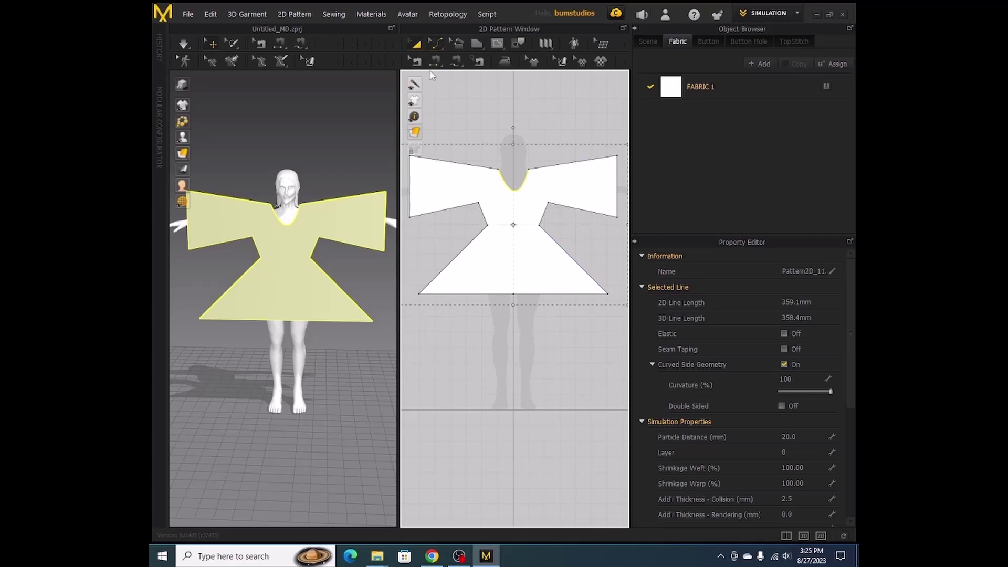
# Step: Return to the Edit Pattern tool and recentre the dress in the 2D view
pyautogui.click(497, 132)
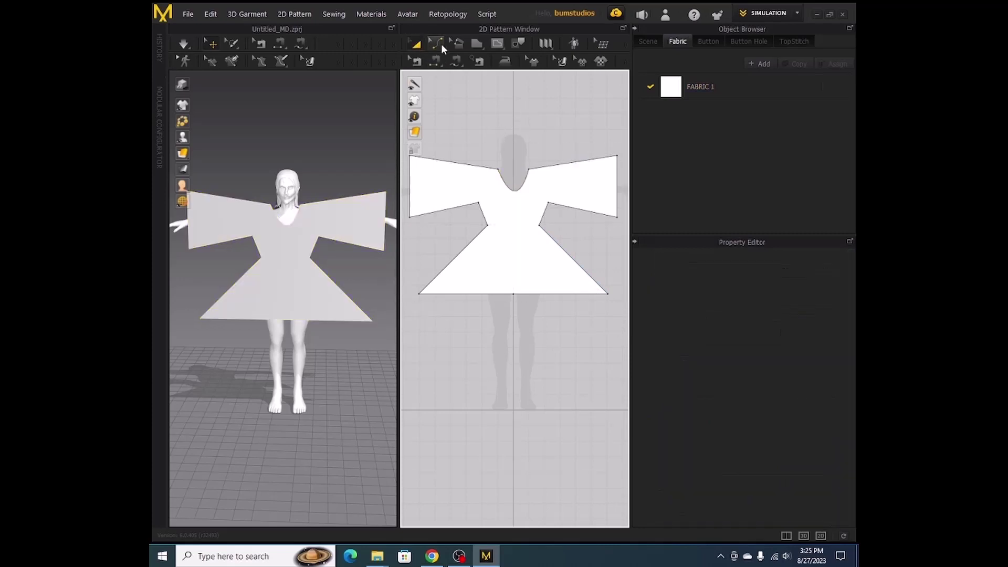
pyautogui.moveTo(440, 45); pyautogui.dragTo(449, 58)
pyautogui.click(416, 46)
pyautogui.scroll(2, 537, 171)
pyautogui.scroll(-3, 537, 172)
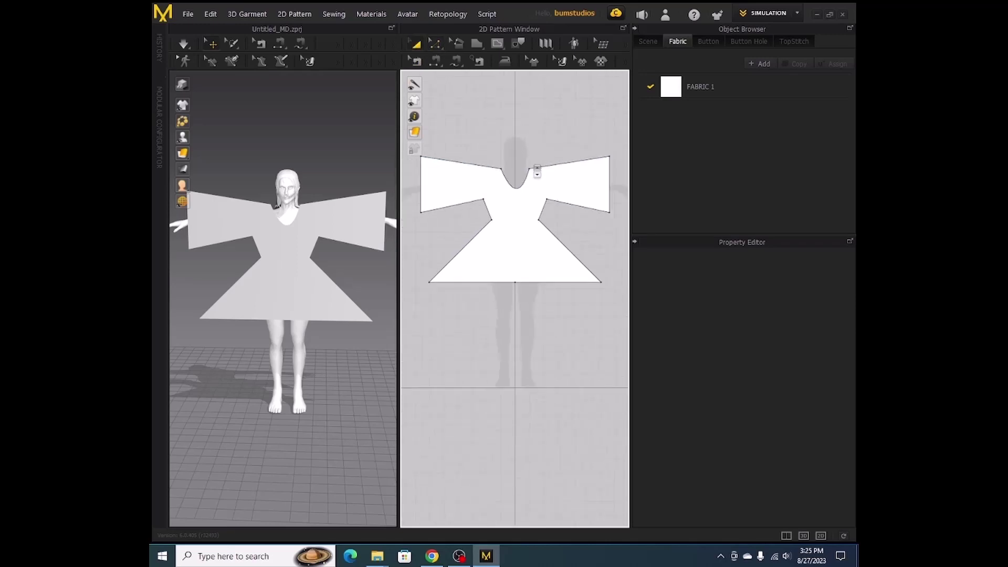
pyautogui.scroll(-2, 536, 170)
pyautogui.moveTo(542, 140); pyautogui.dragTo(495, 176, button='right')
# Step: Copy the curved-neck dress panel and paste the duplicate just to the right of the original
pyautogui.click(473, 231)
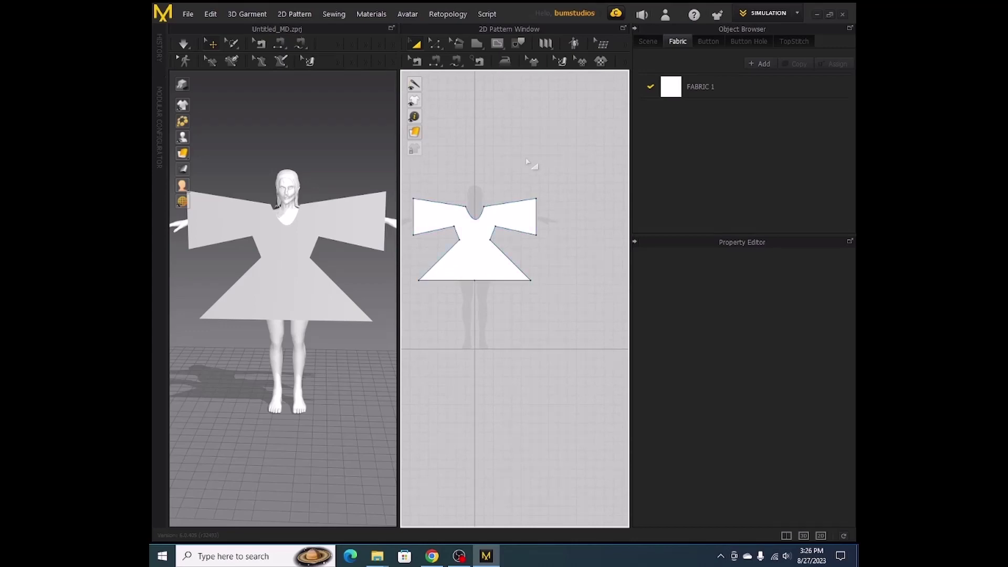
pyautogui.click(477, 245)
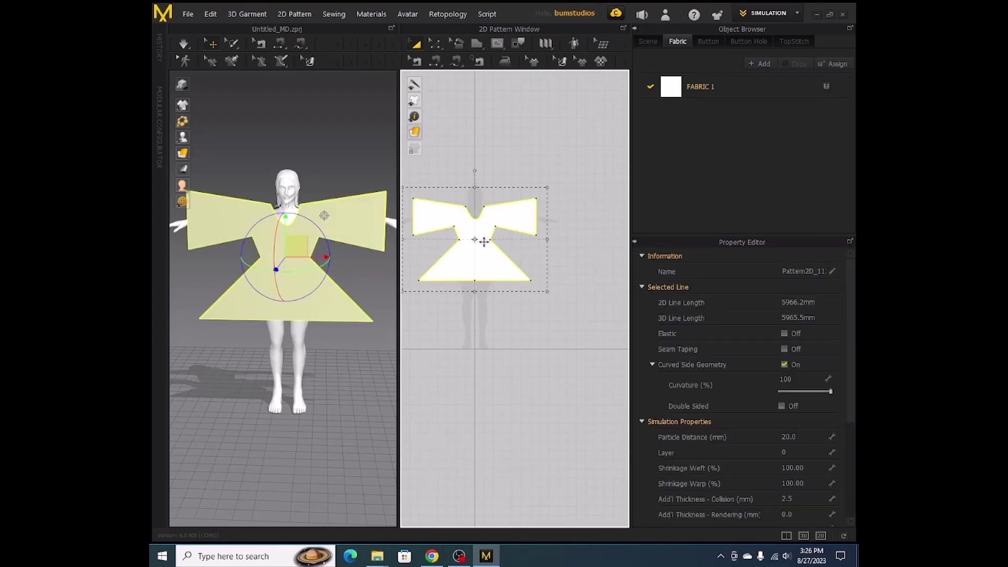
pyautogui.rightClick(484, 242)
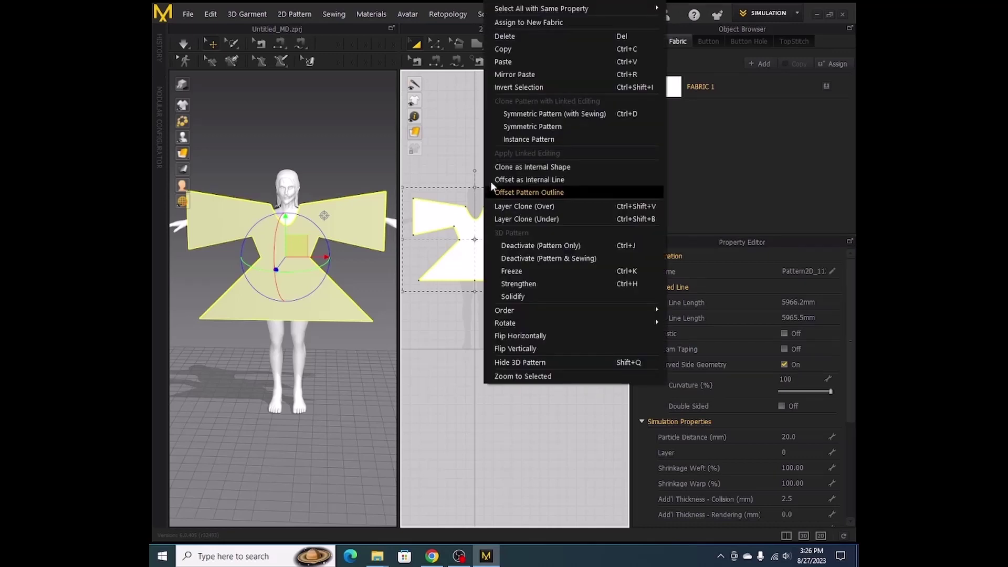
pyautogui.click(499, 48)
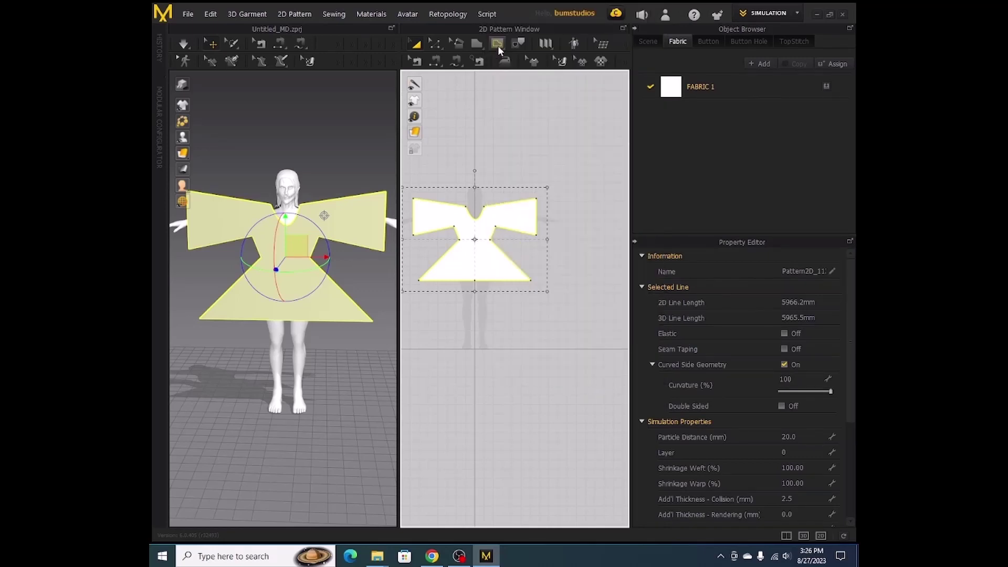
pyautogui.rightClick(558, 237)
pyautogui.click(578, 242)
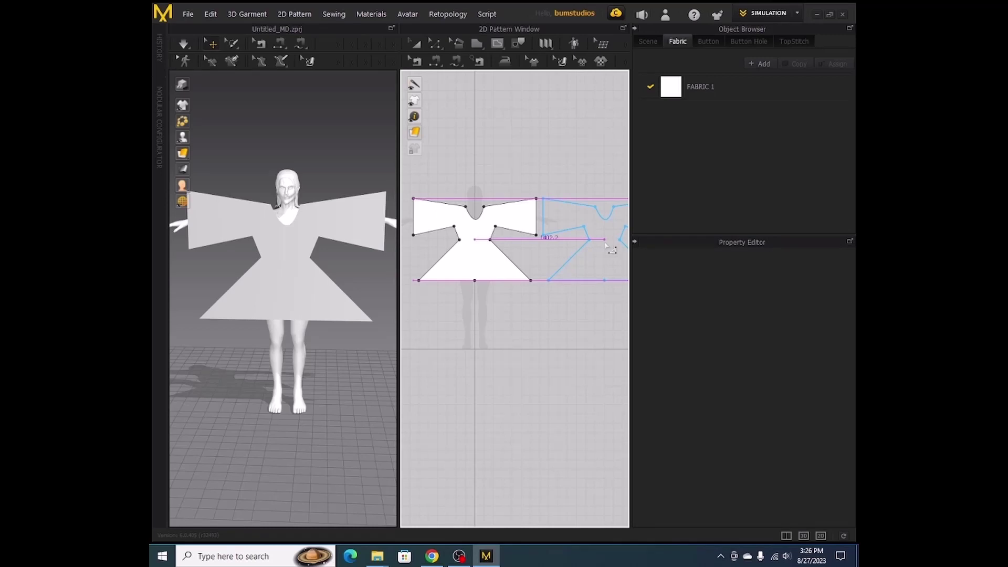
pyautogui.click(605, 244)
pyautogui.scroll(-6, 384, 283)
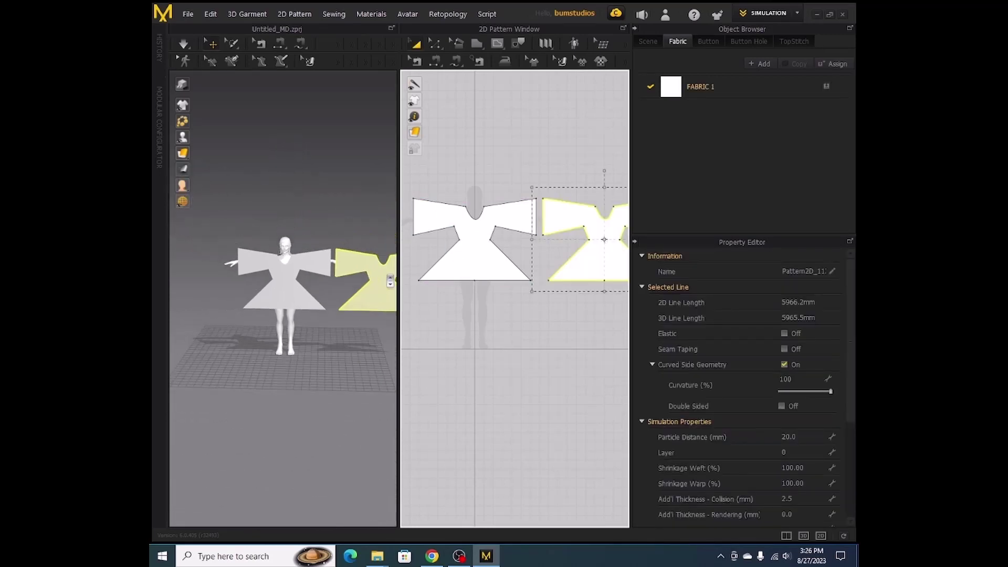
pyautogui.scroll(-3, 382, 247)
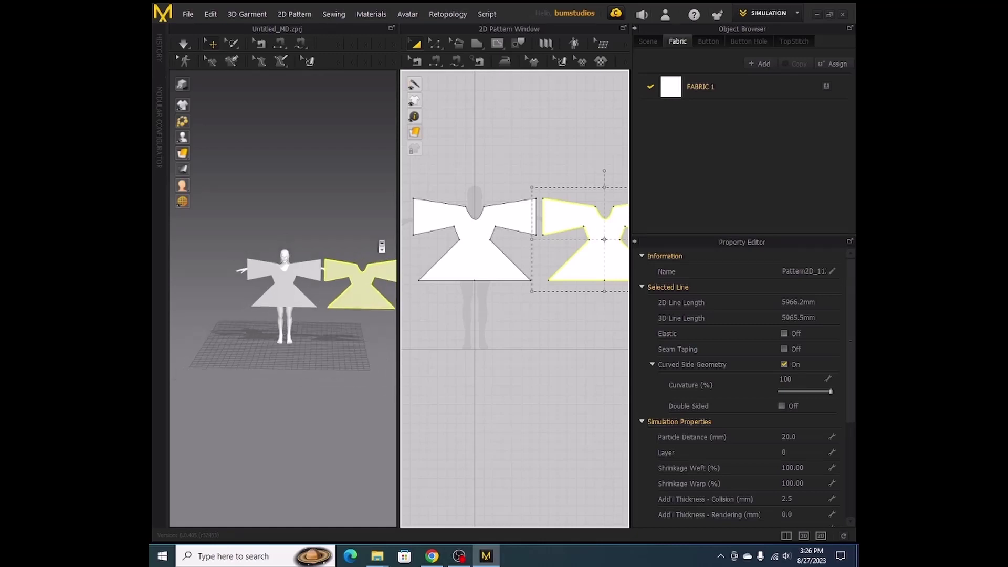
# Step: Frame the avatar in 3D and shift the copied panel into line with the avatar
pyautogui.moveTo(381, 246); pyautogui.dragTo(356, 209, button='middle')
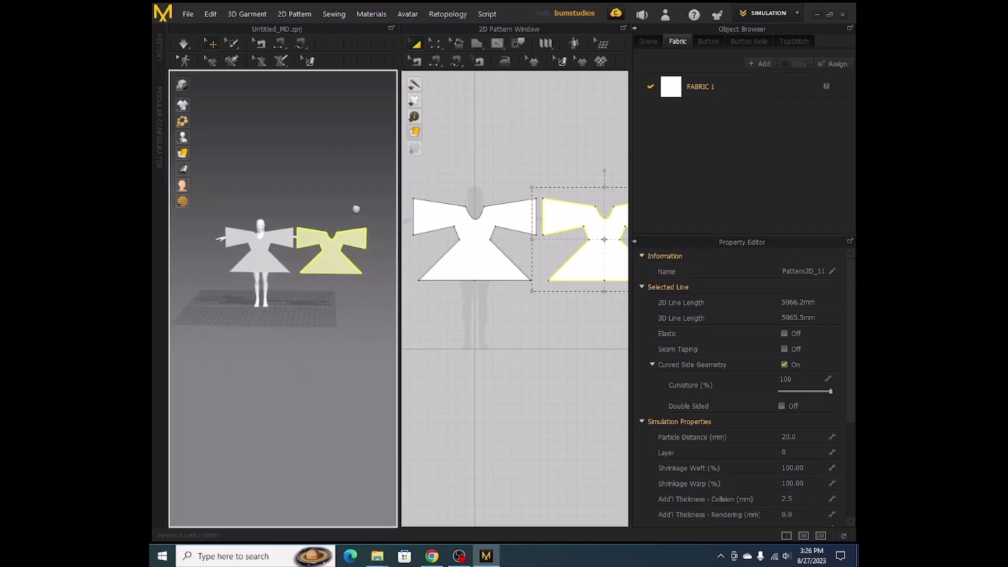
pyautogui.moveTo(355, 191); pyautogui.dragTo(197, 203, button='right')
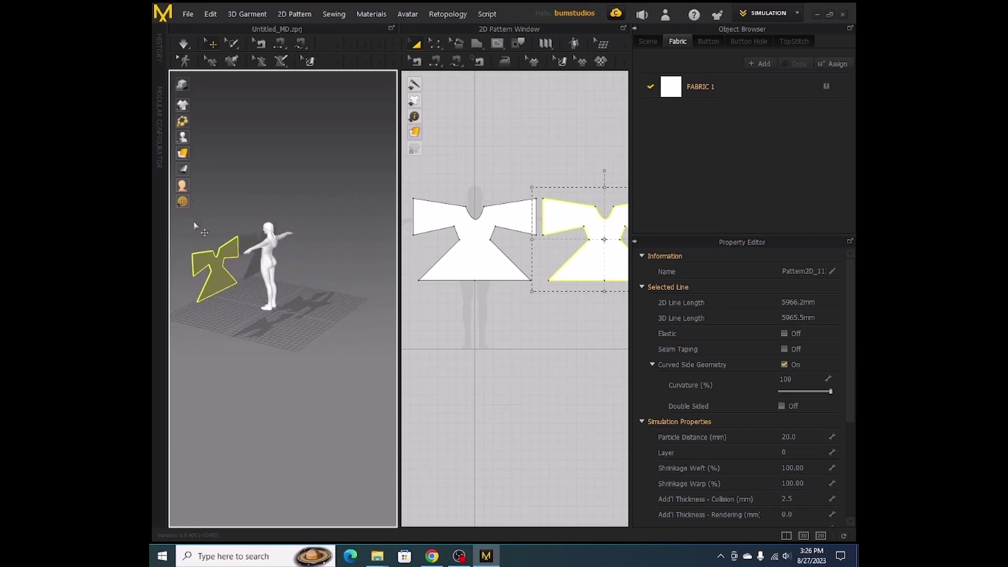
pyautogui.moveTo(226, 276); pyautogui.dragTo(289, 260)
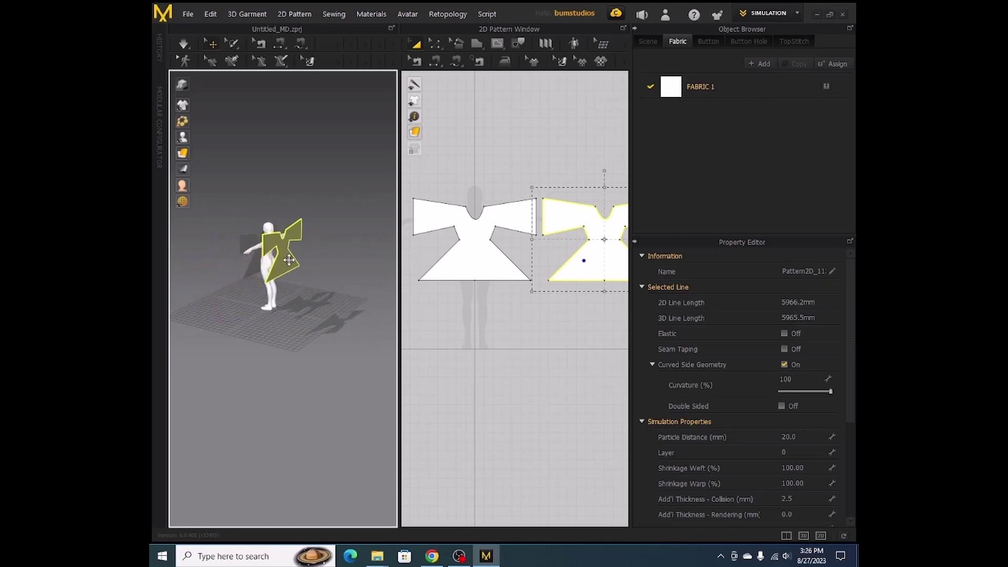
pyautogui.moveTo(333, 263); pyautogui.dragTo(310, 269, button='right')
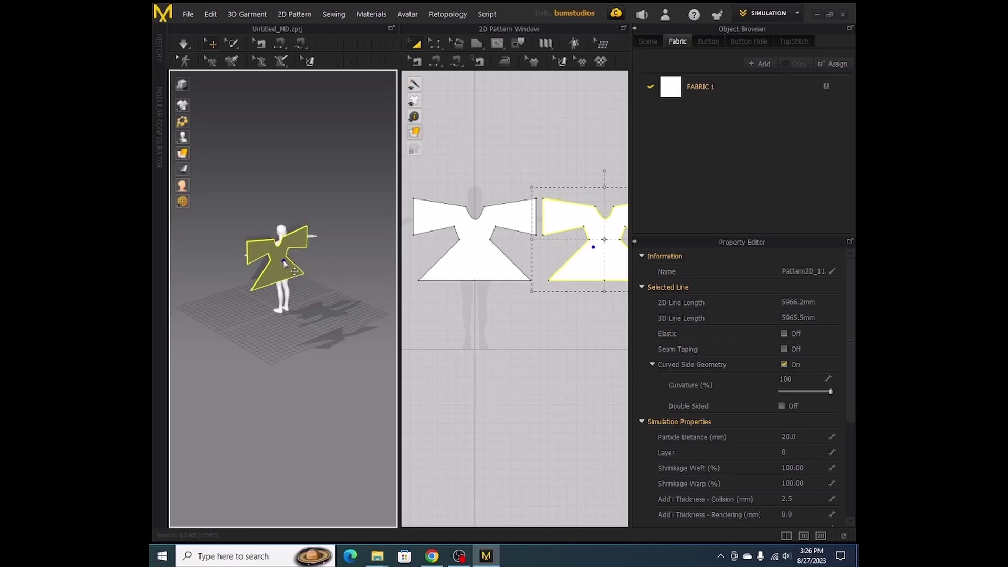
pyautogui.moveTo(284, 264); pyautogui.dragTo(296, 267)
pyautogui.click(336, 269)
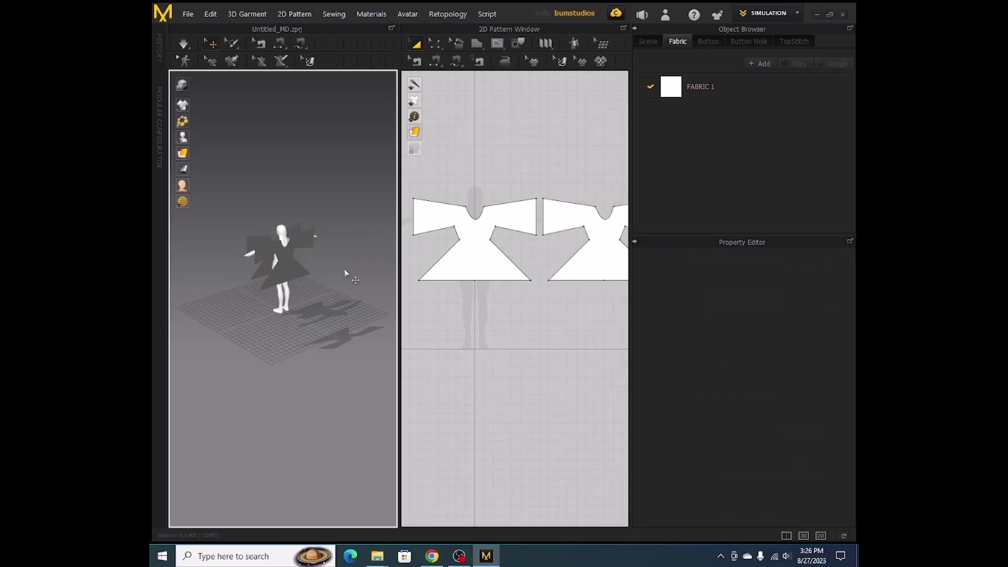
pyautogui.moveTo(328, 279); pyautogui.dragTo(320, 279, button='right')
pyautogui.click(327, 284)
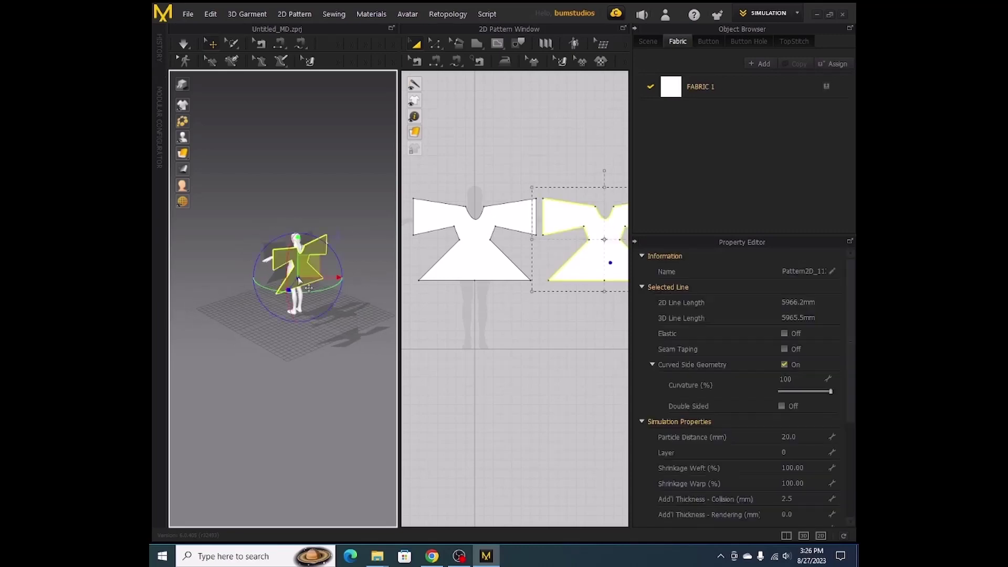
# Step: Using front and raised views, lower the copied panel and slide it sideways into place
pyautogui.press('2')
pyautogui.press('0')
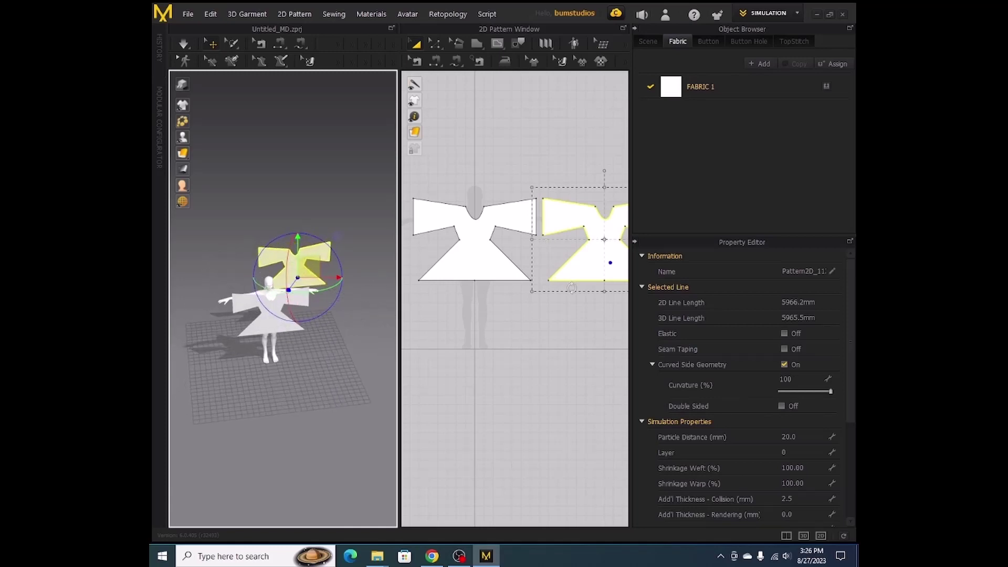
pyautogui.moveTo(332, 278); pyautogui.dragTo(310, 294)
pyautogui.moveTo(276, 259); pyautogui.dragTo(275, 280)
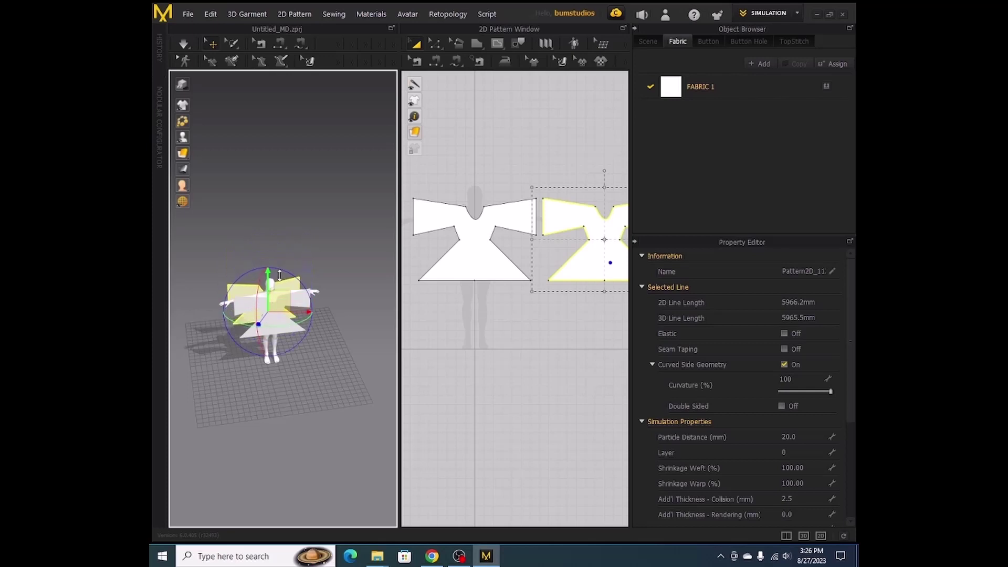
pyautogui.moveTo(342, 247); pyautogui.dragTo(281, 292, button='right')
pyautogui.moveTo(290, 290); pyautogui.dragTo(270, 291)
pyautogui.moveTo(294, 294); pyautogui.dragTo(215, 304, button='right')
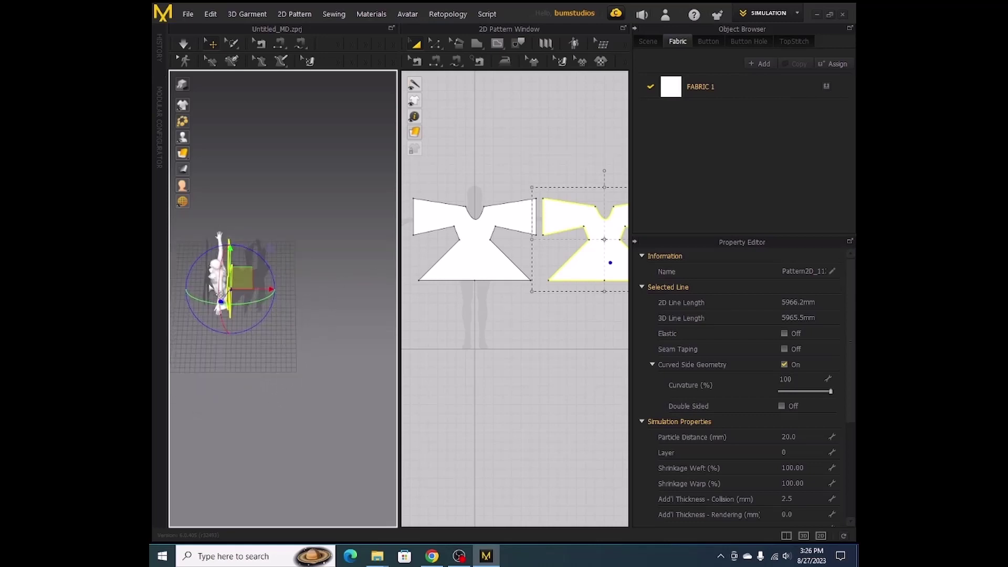
# Step: Undo a stray rotation of the front panel, then select the back panel and check it side-on
pyautogui.click(207, 284)
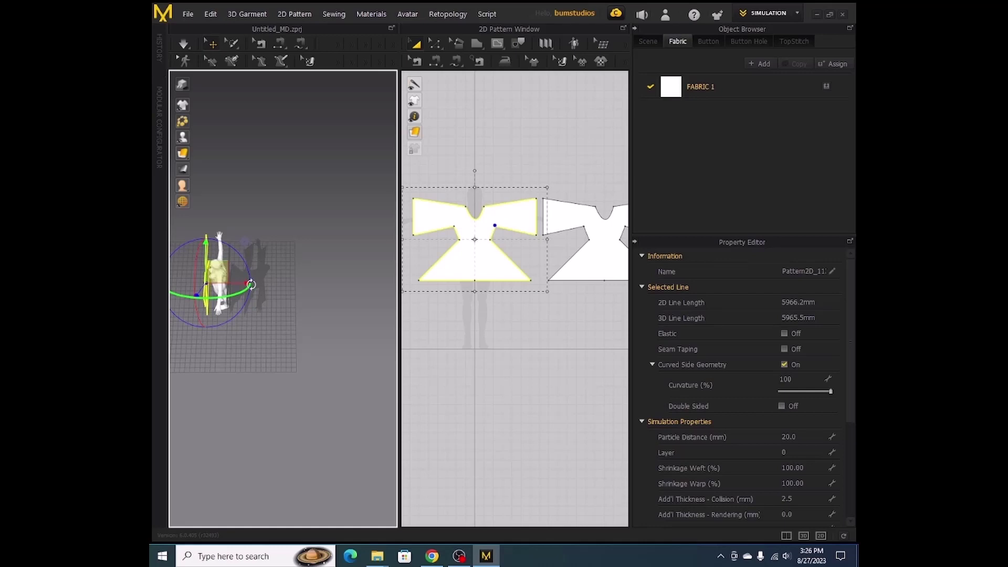
pyautogui.moveTo(251, 285); pyautogui.dragTo(291, 285)
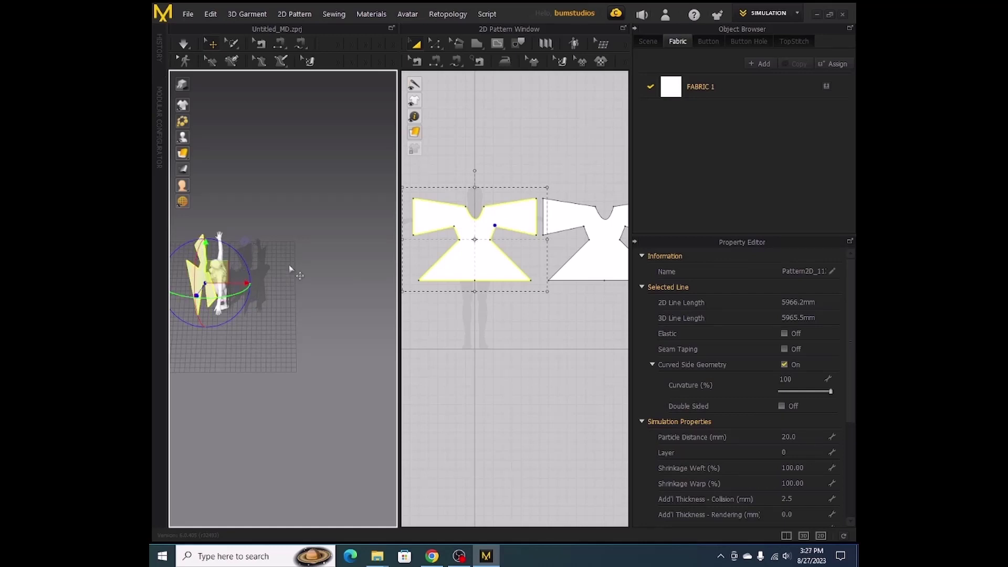
pyautogui.hotkey('ctrl', 'z')
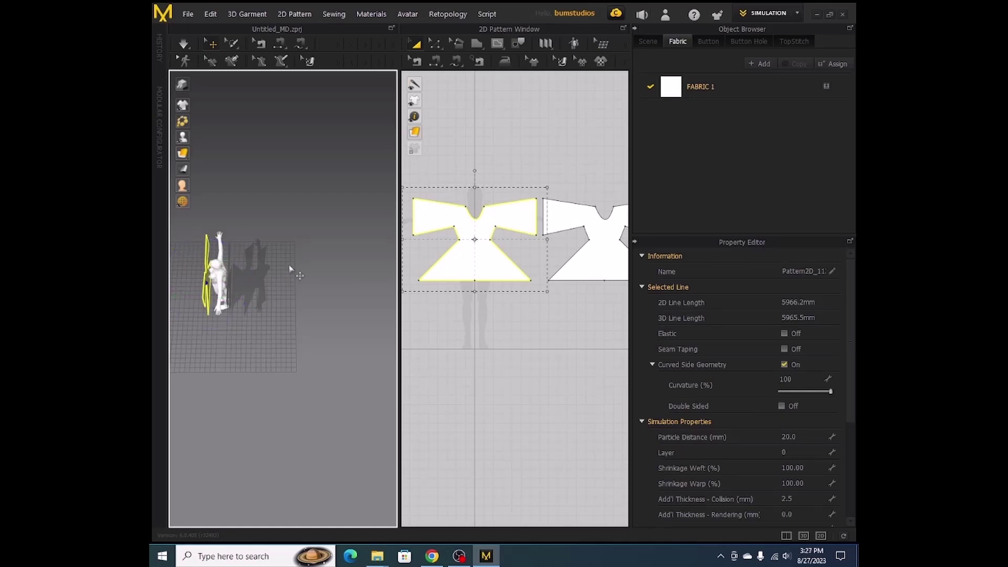
pyautogui.click(228, 275)
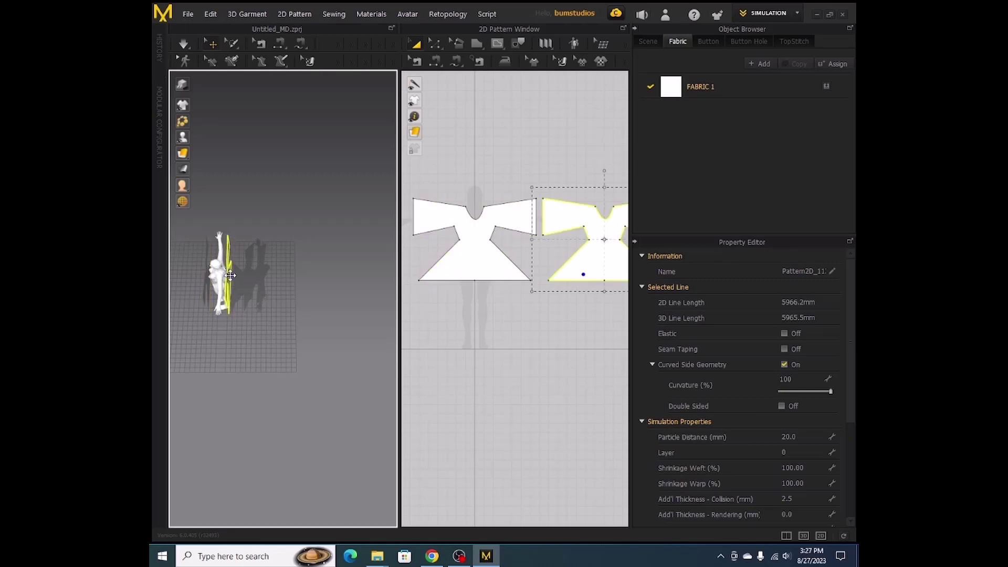
pyautogui.moveTo(261, 284); pyautogui.dragTo(293, 279, button='right')
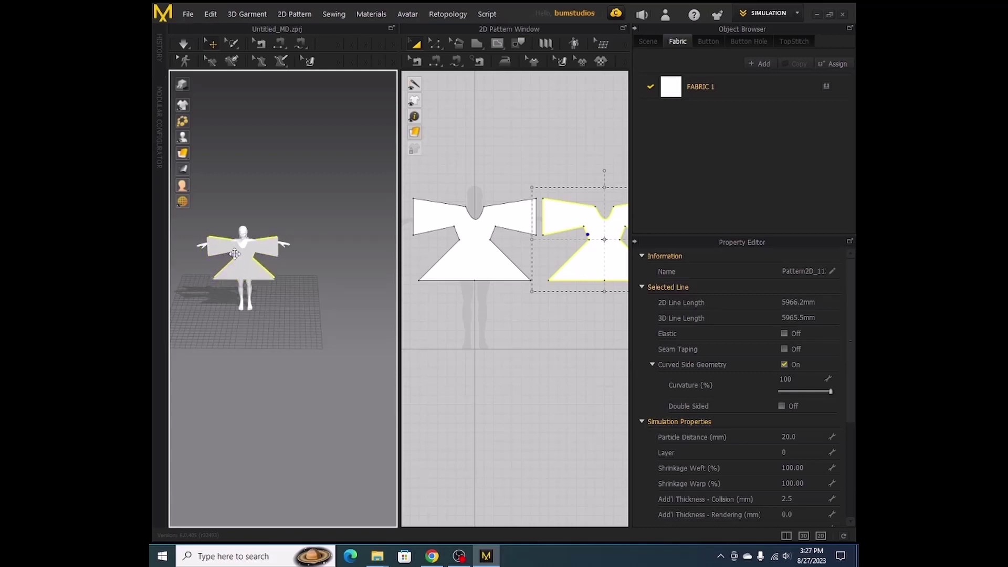
pyautogui.moveTo(307, 245)
pyautogui.mouseDown(button='right')
pyautogui.moveTo(214, 206)
pyautogui.moveTo(153, 241)
pyautogui.moveTo(357, 189)
pyautogui.moveTo(320, 175)
pyautogui.moveTo(323, 303)
pyautogui.moveTo(297, 271)
pyautogui.moveTo(306, 220)
pyautogui.moveTo(304, 240)
pyautogui.mouseUp(button='right')
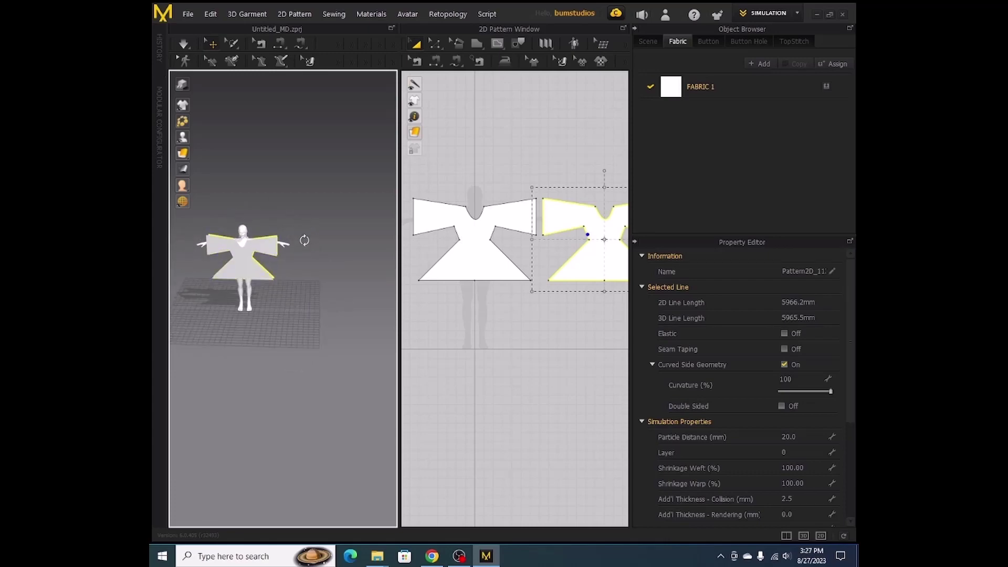
pyautogui.click(185, 44)
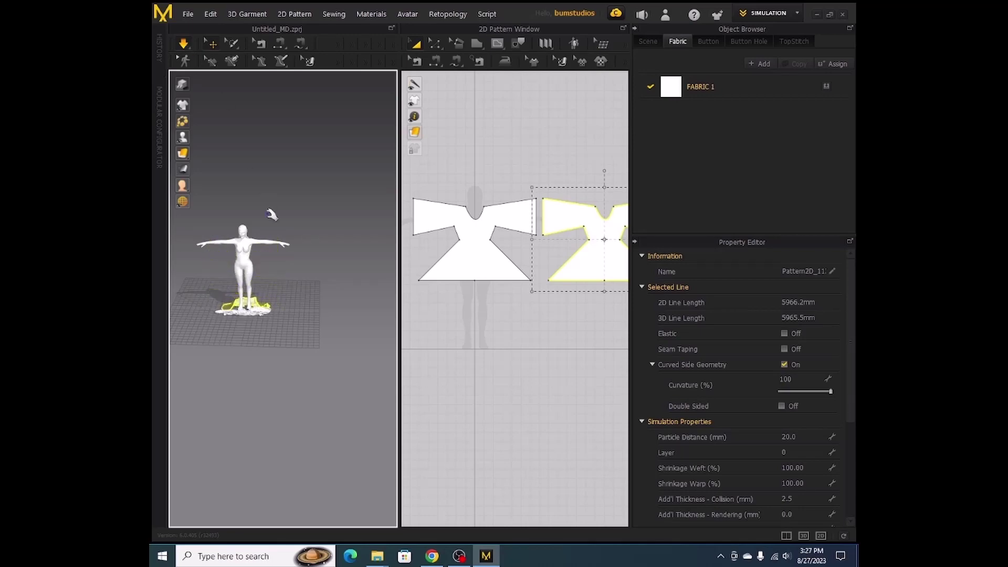
pyautogui.click(211, 14)
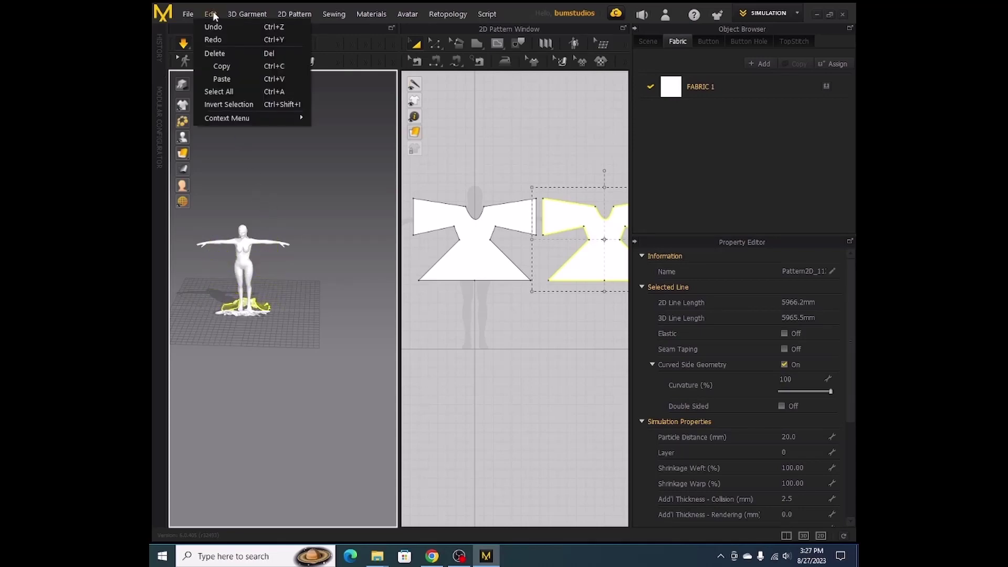
pyautogui.click(208, 25)
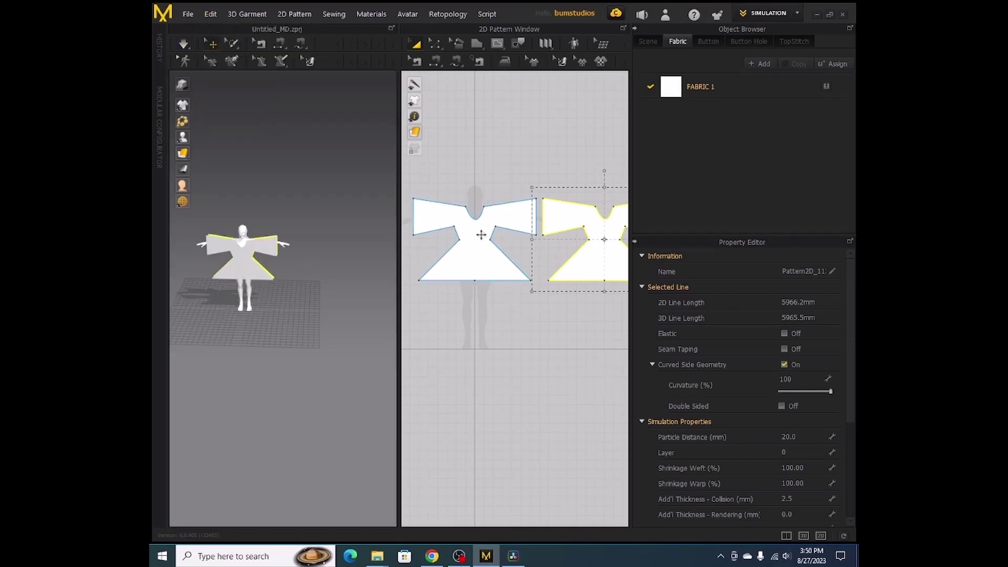
pyautogui.click(457, 164)
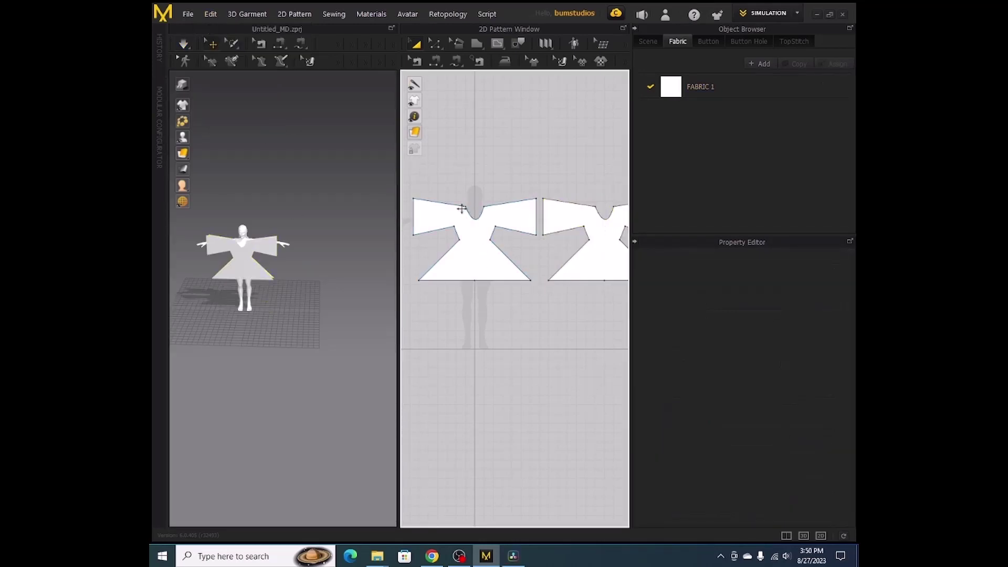
# Step: With Segment Sewing, try pairing the two pieces' top edges, undoing the misplaced seams
pyautogui.click(437, 62)
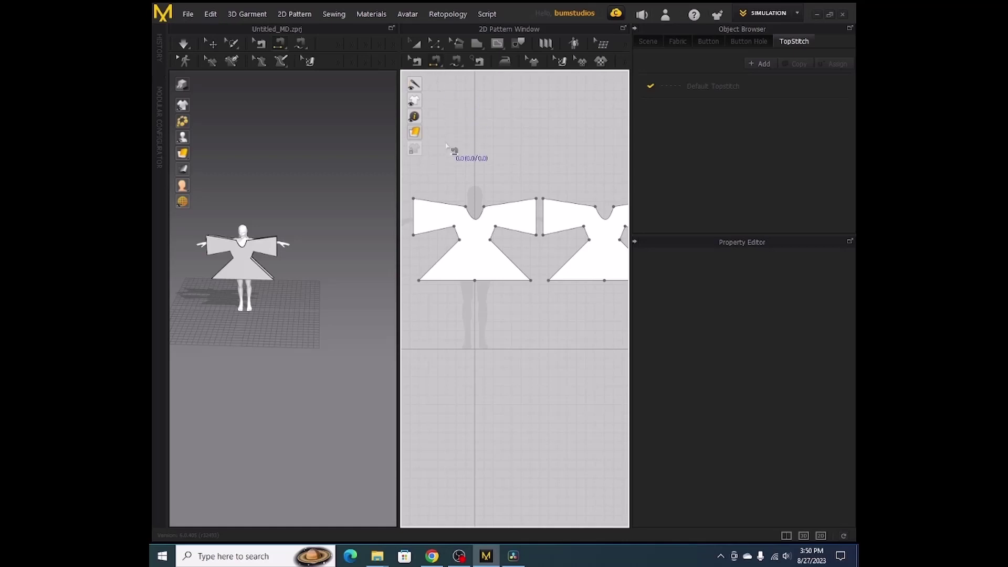
pyautogui.click(447, 208)
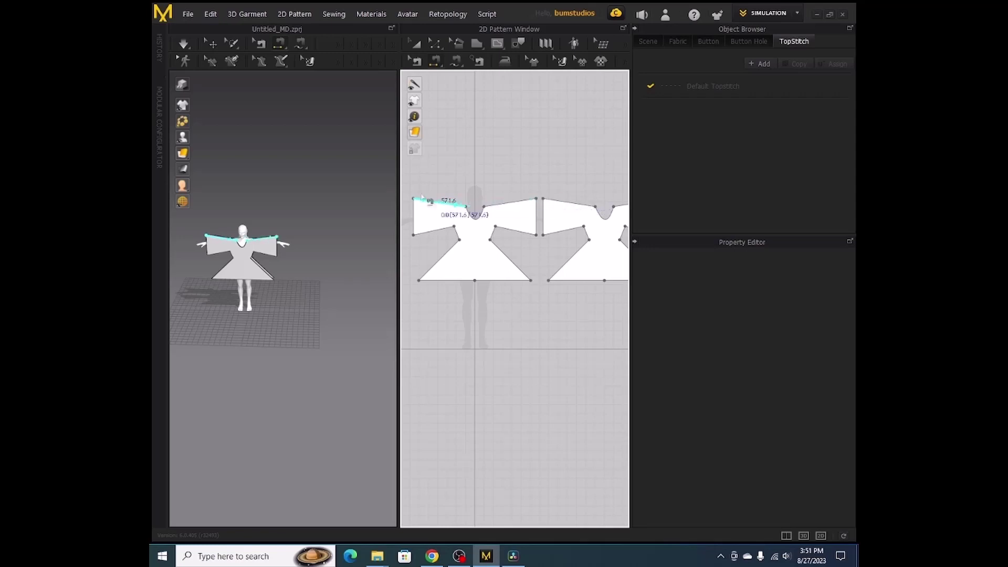
pyautogui.click(563, 206)
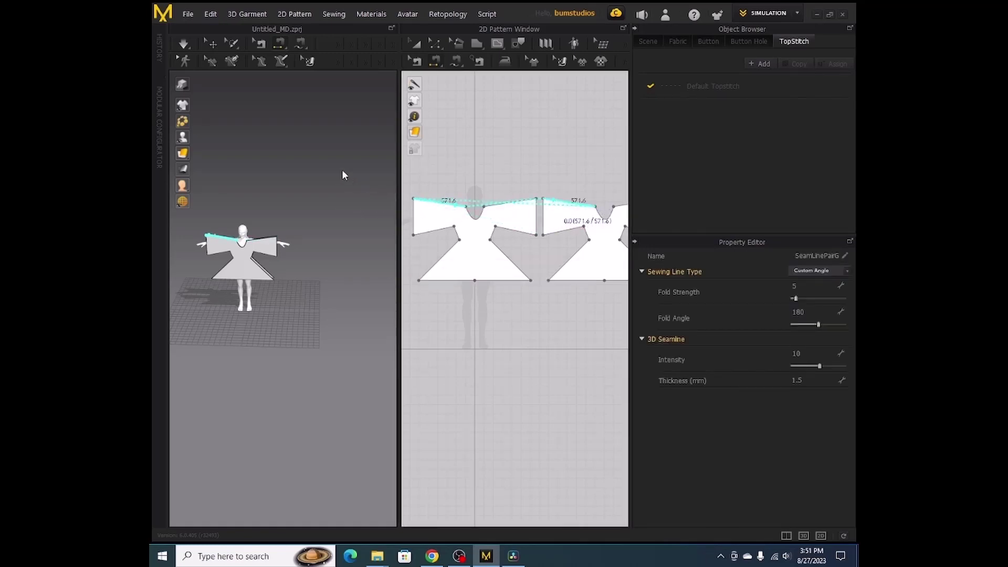
pyautogui.moveTo(327, 240); pyautogui.dragTo(327, 266, button='middle')
pyautogui.moveTo(318, 284); pyautogui.dragTo(331, 345, button='right')
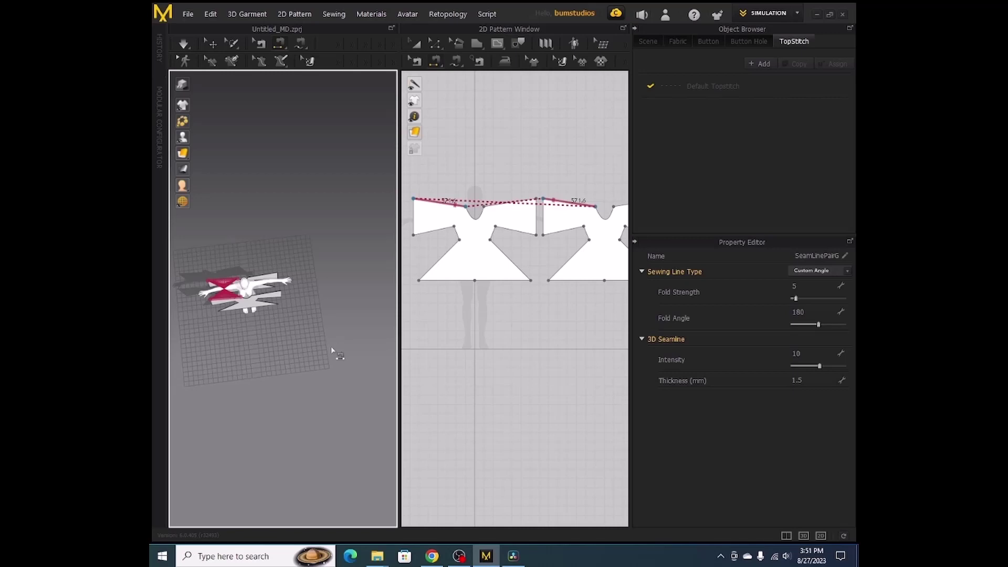
pyautogui.hotkey('ctrl', 'z')
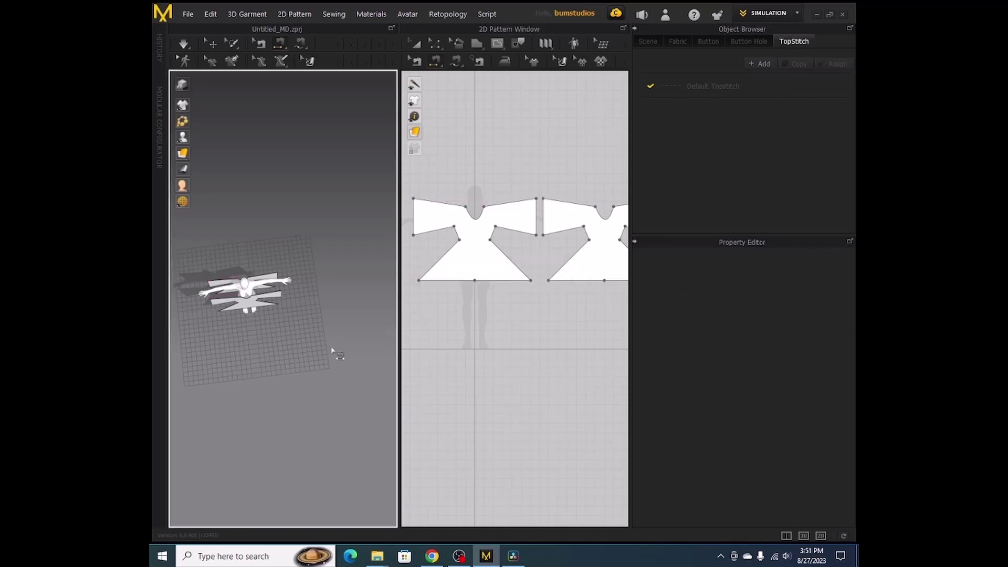
pyautogui.click(567, 203)
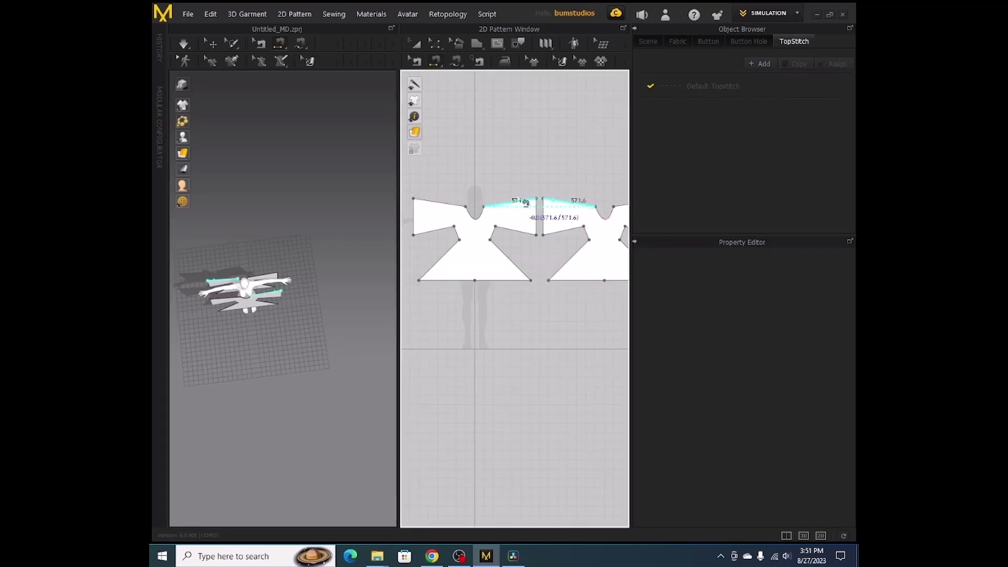
pyautogui.click(452, 209)
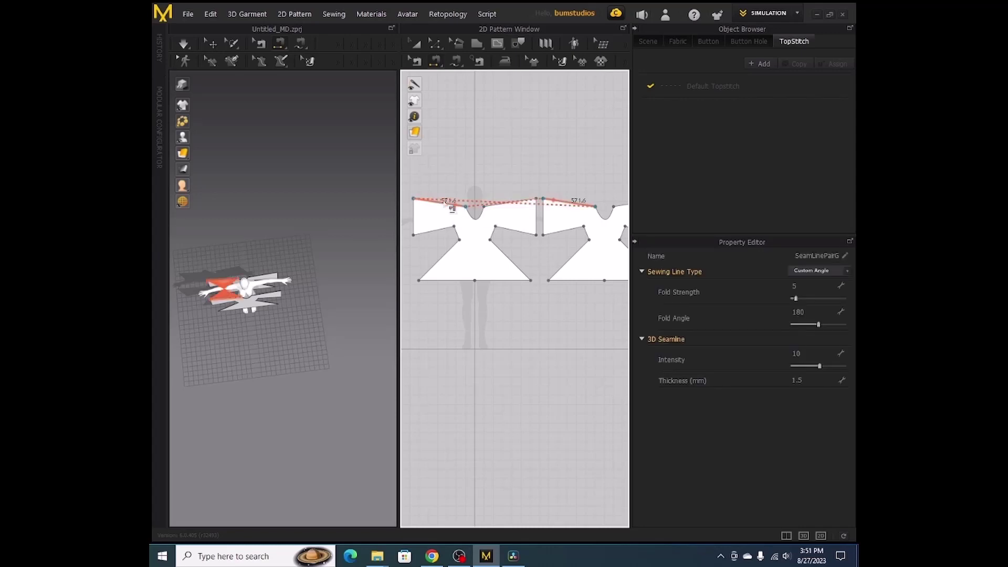
pyautogui.hotkey('ctrl', 'z')
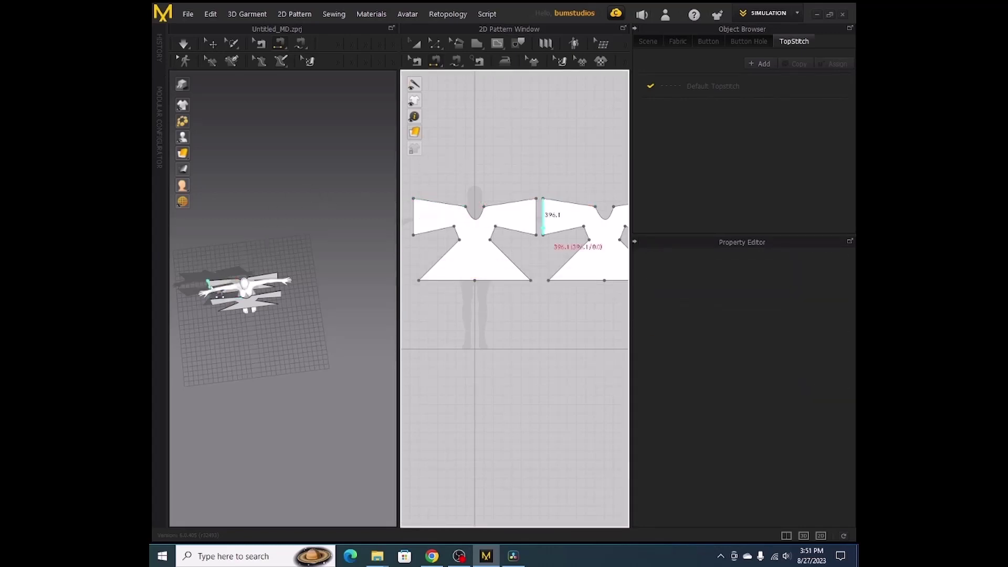
# Step: Sew the first shoulder-sleeve top edges of the front and back pieces together
pyautogui.click(221, 286)
pyautogui.click(221, 300)
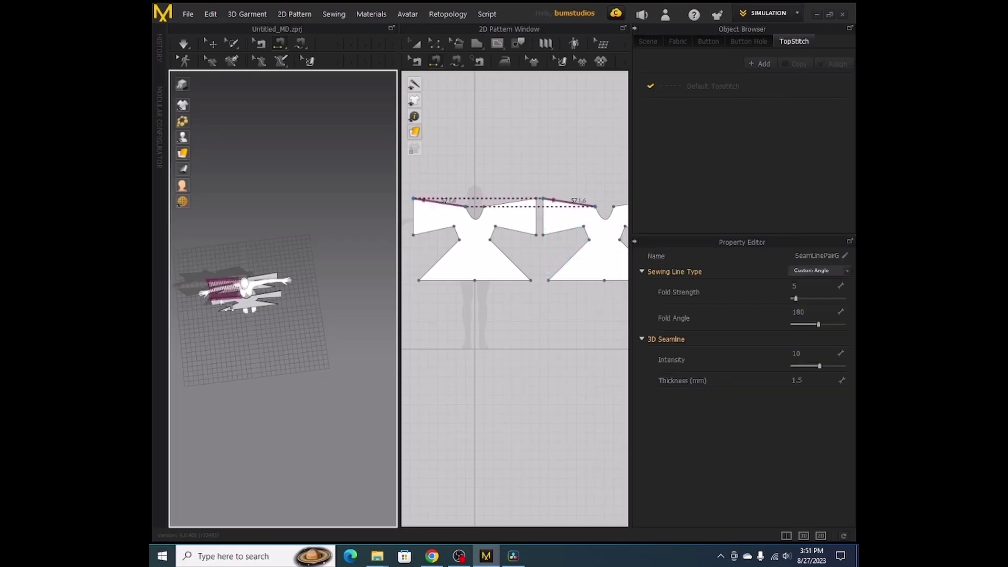
pyautogui.click(221, 308)
pyautogui.scroll(5, 342, 334)
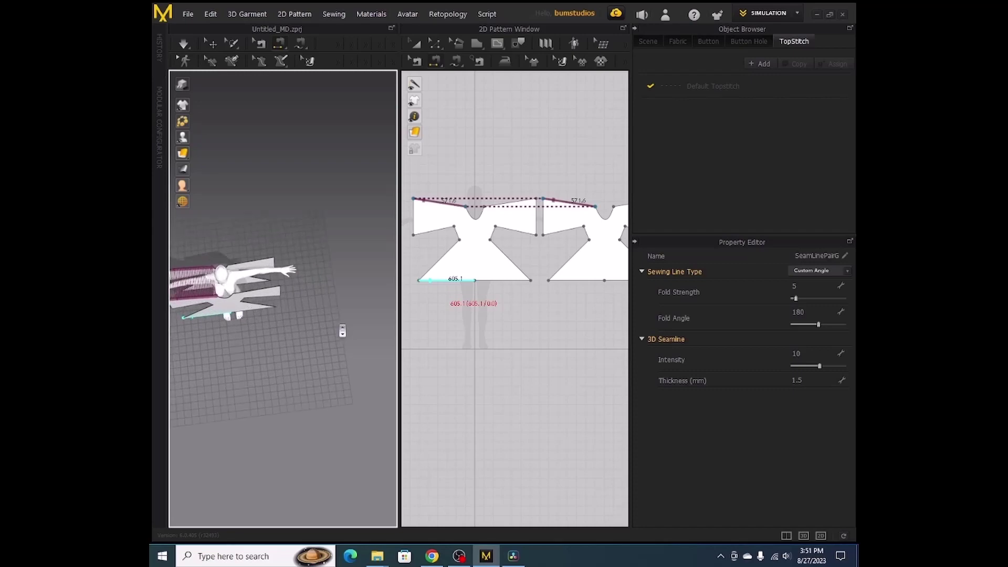
# Step: Sew the second pair of top edges from an overhead angle, then face the avatar
pyautogui.moveTo(292, 326); pyautogui.dragTo(369, 335, button='right')
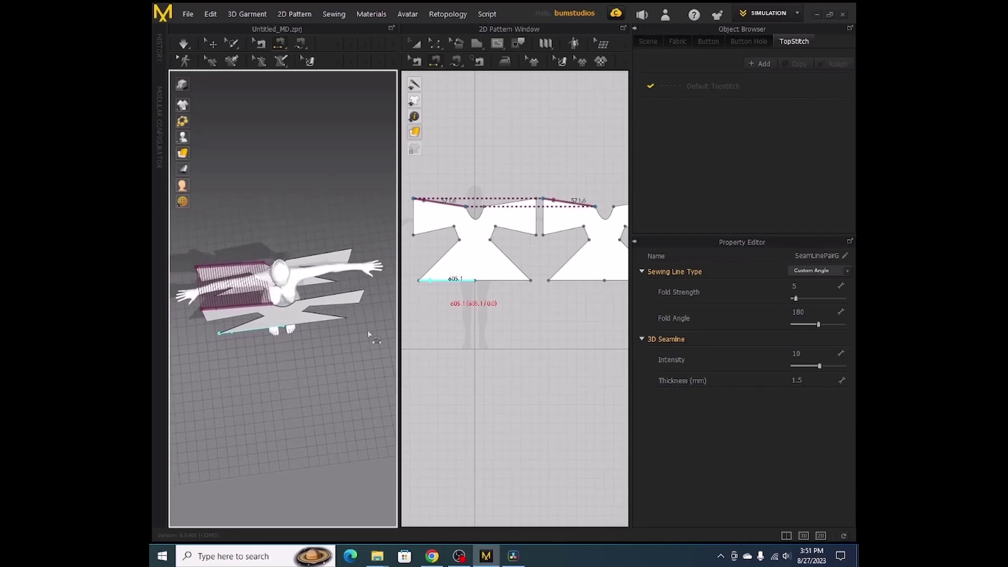
pyautogui.click(327, 256)
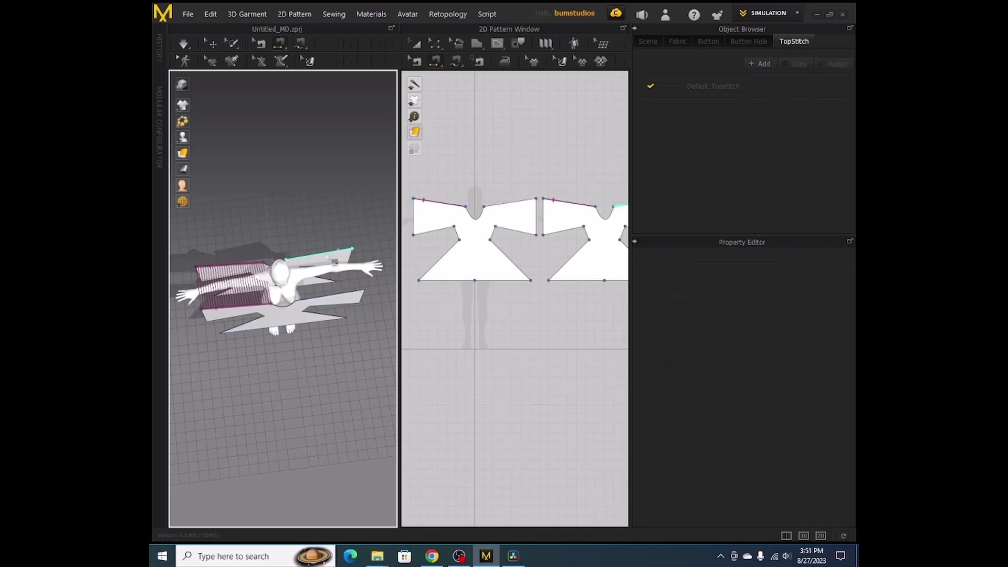
pyautogui.click(334, 301)
pyautogui.click(341, 319)
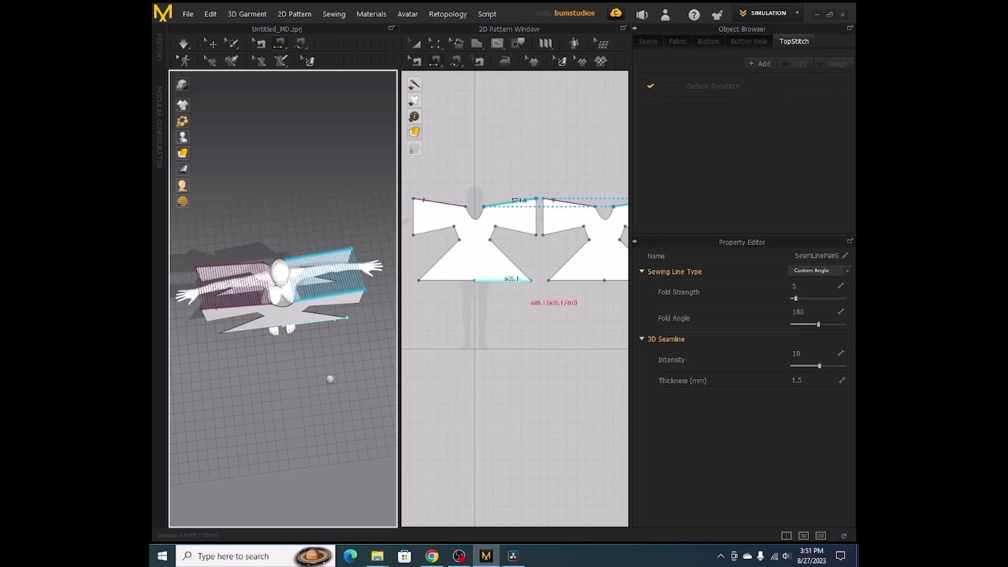
pyautogui.moveTo(327, 379); pyautogui.dragTo(323, 355, button='middle')
pyautogui.moveTo(324, 355); pyautogui.dragTo(327, 211, button='right')
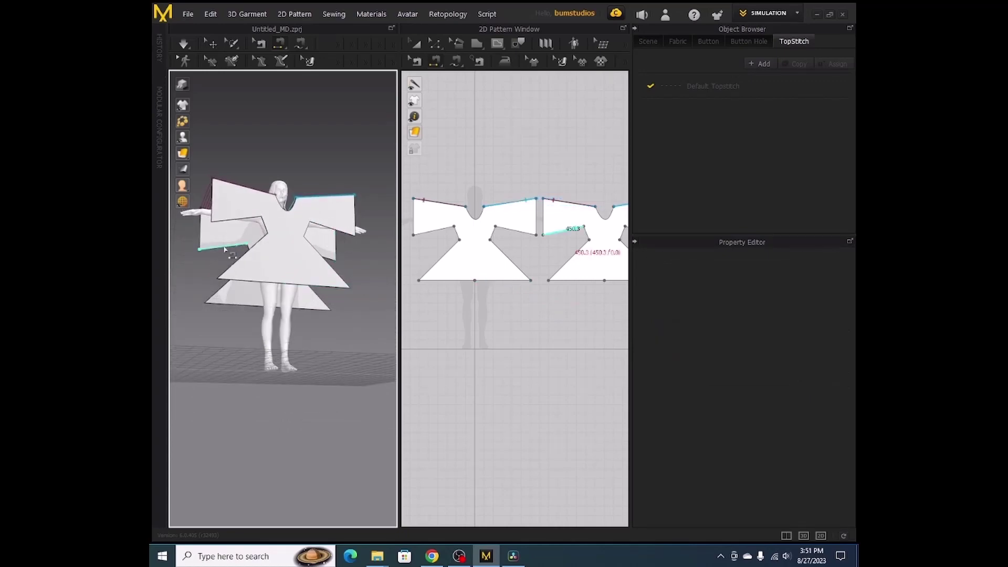
# Step: Replace a wrong seam with one joining the lower sleeve edges, then pair the skirt edges
pyautogui.click(230, 230)
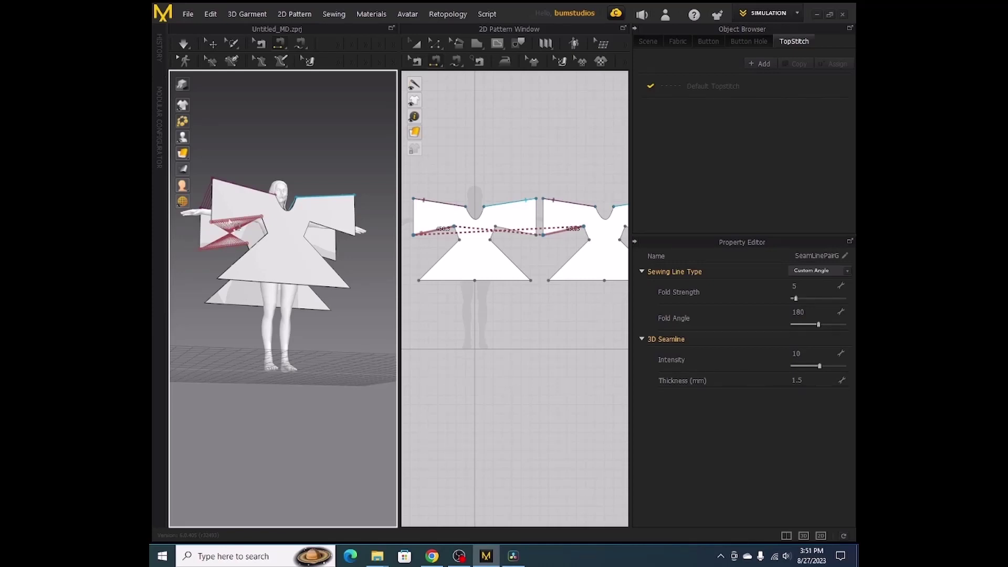
pyautogui.press('Delete')
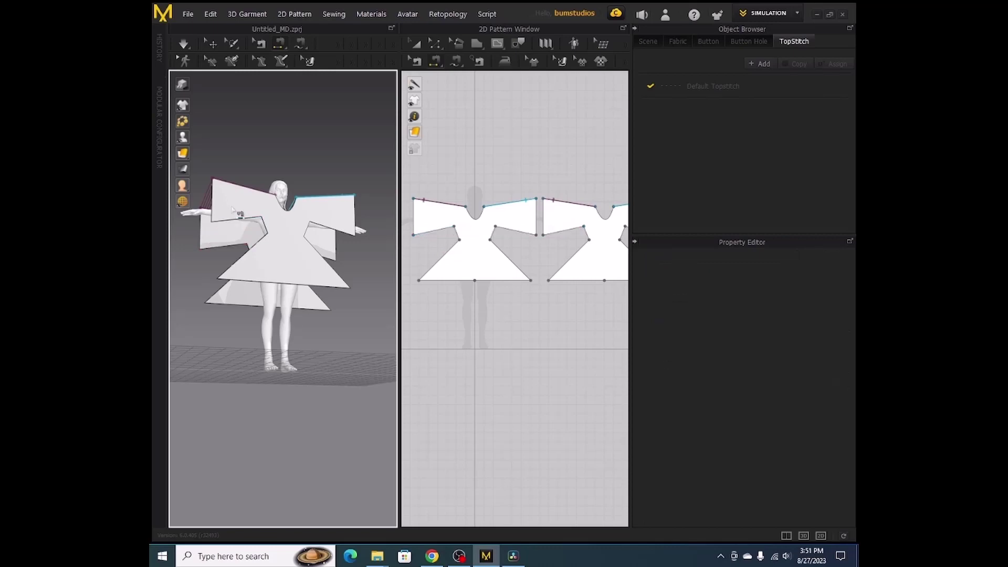
pyautogui.click(220, 248)
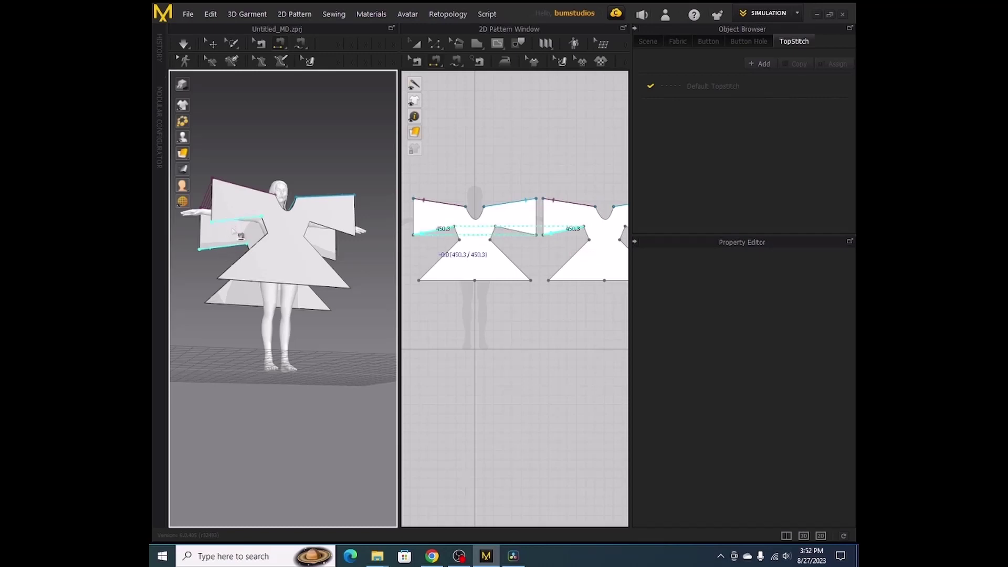
pyautogui.click(234, 225)
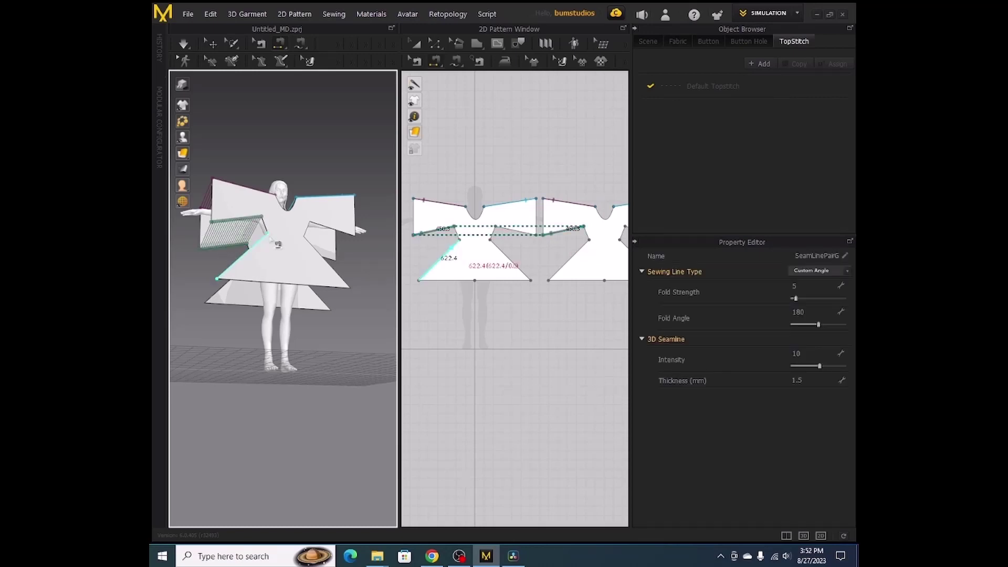
pyautogui.click(253, 244)
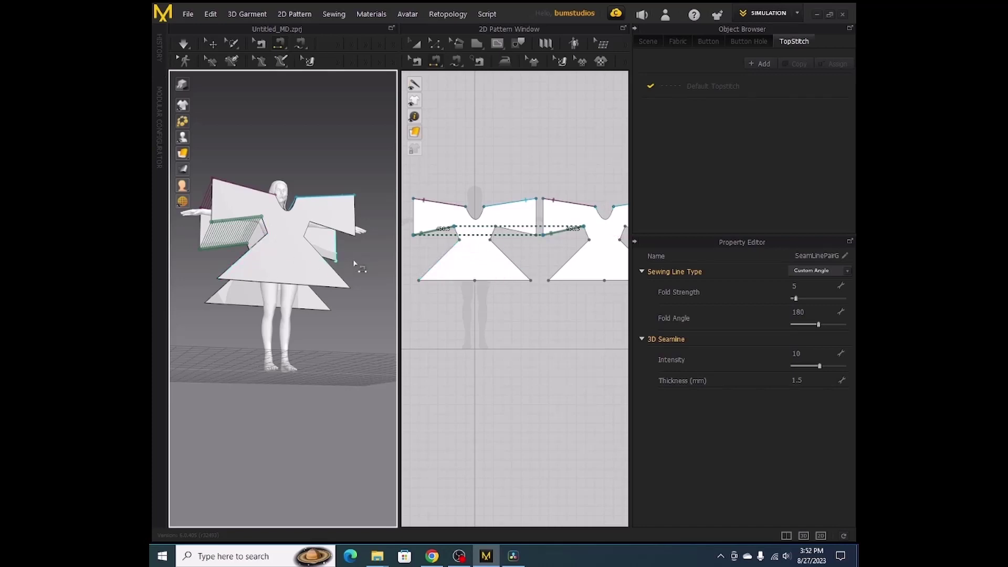
pyautogui.moveTo(351, 264); pyautogui.dragTo(372, 266, button='right')
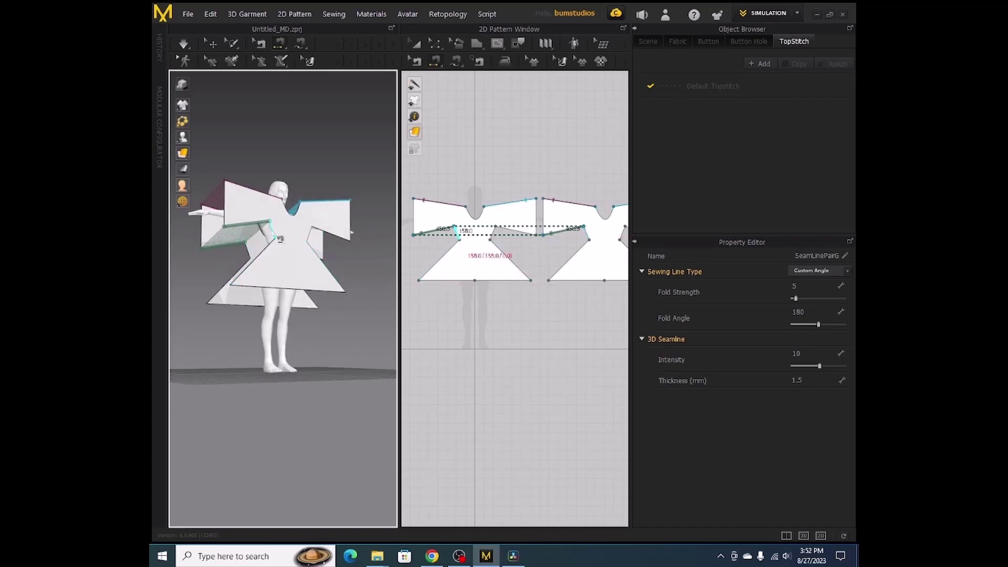
pyautogui.click(281, 239)
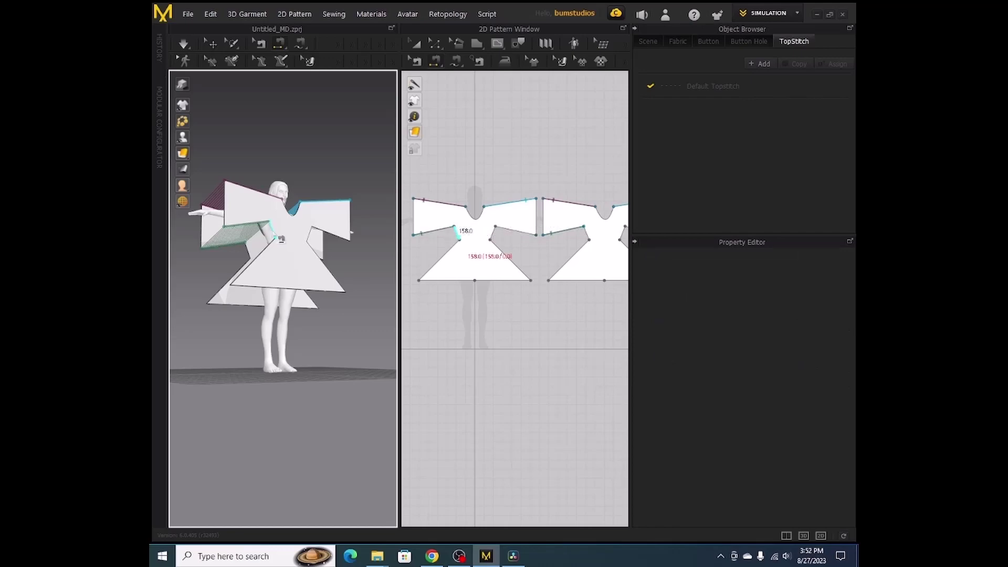
pyautogui.click(256, 258)
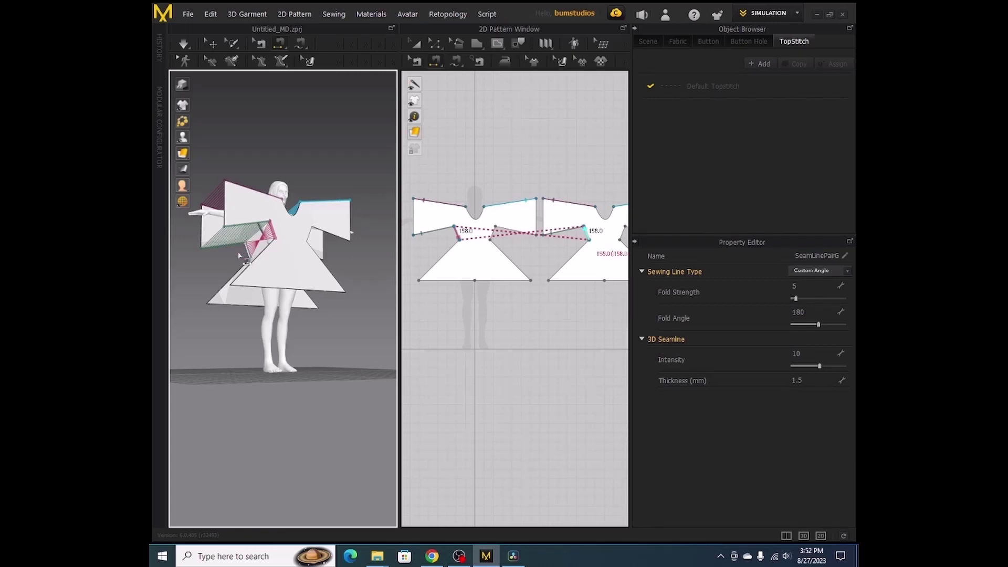
pyautogui.click(239, 256)
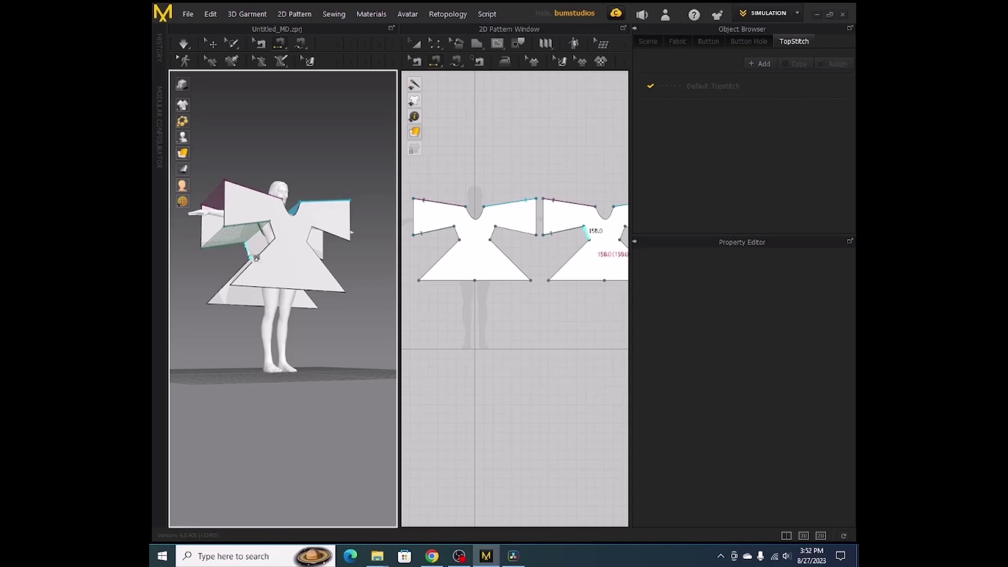
# Step: Undo a wrong 158.0 side seam and sew the first piece's sleeve edge to the second's
pyautogui.click(257, 257)
pyautogui.click(283, 241)
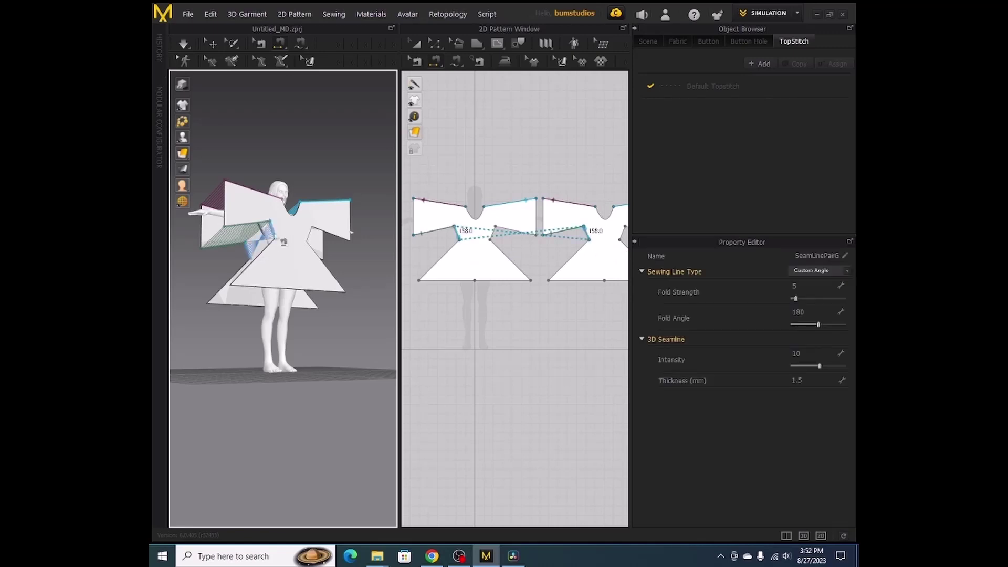
pyautogui.hotkey('ctrl', 'z')
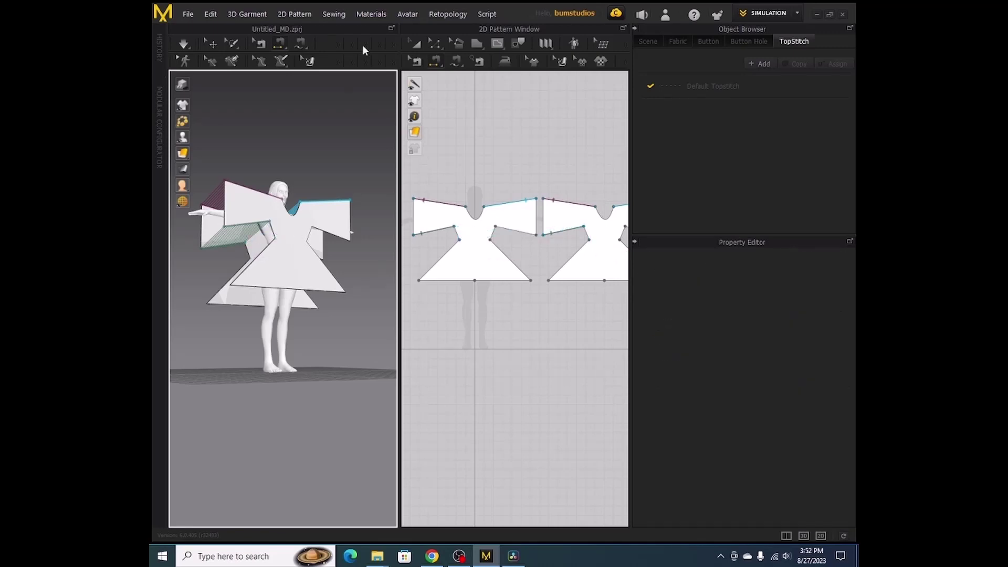
pyautogui.click(467, 241)
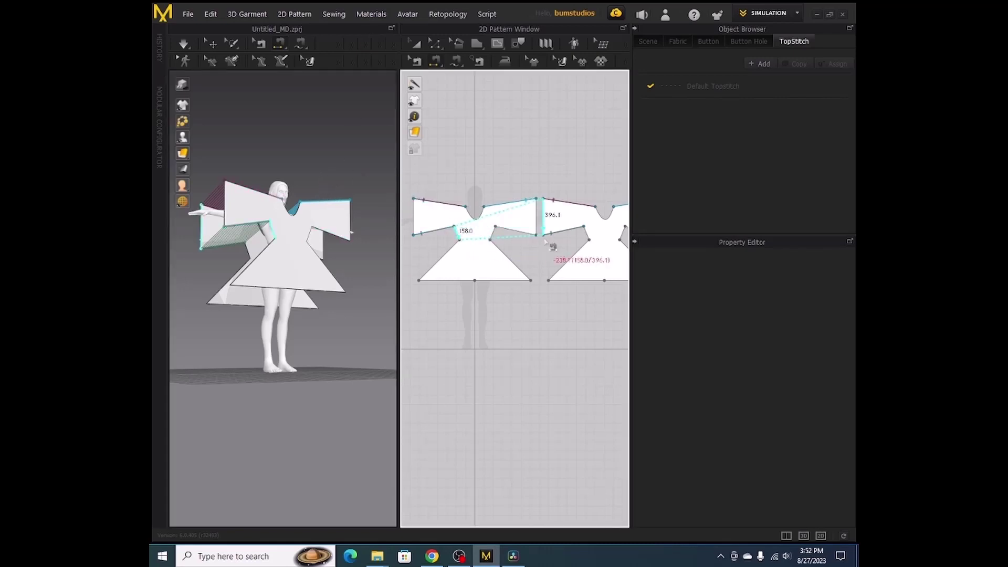
pyautogui.click(595, 247)
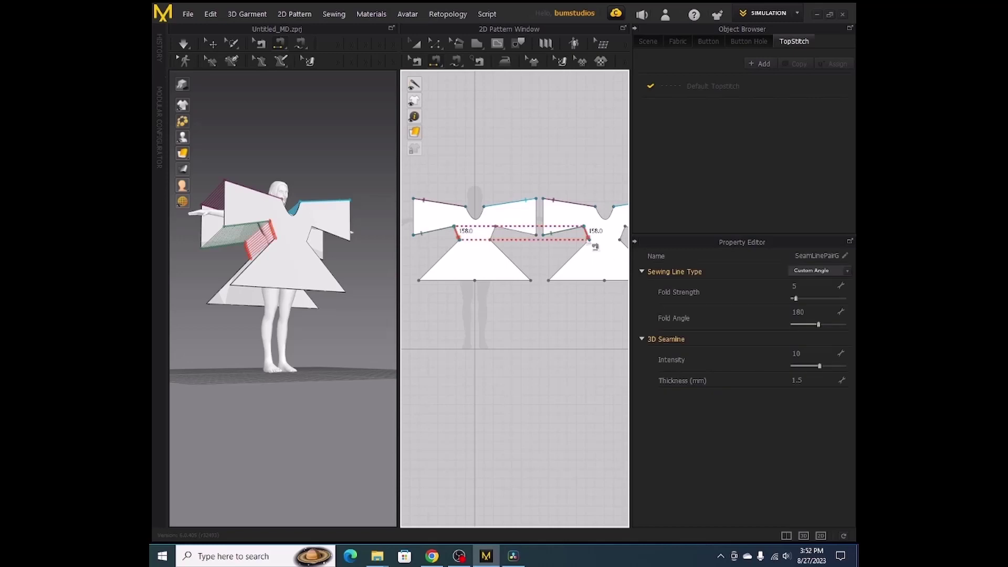
pyautogui.click(452, 280)
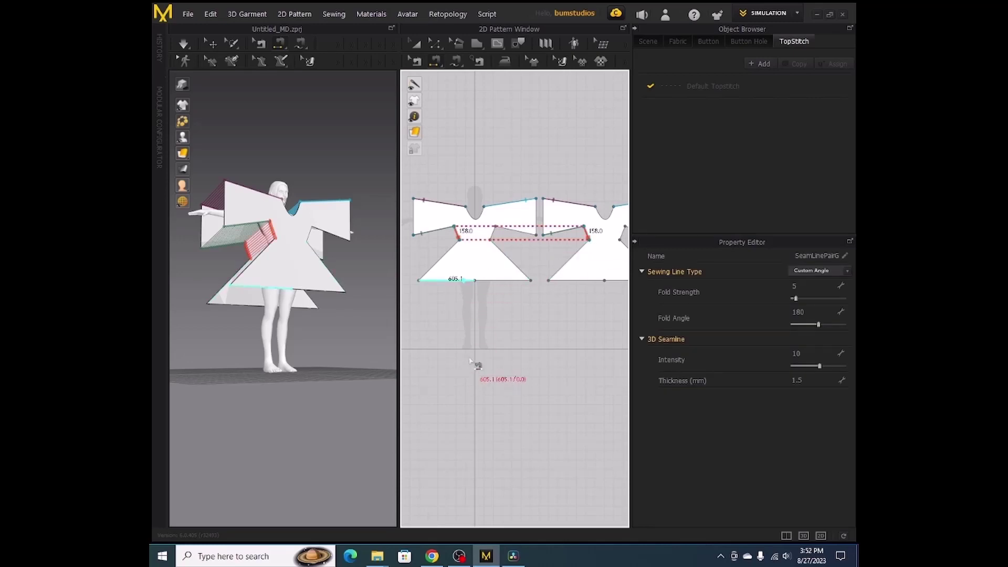
pyautogui.rightClick(460, 372)
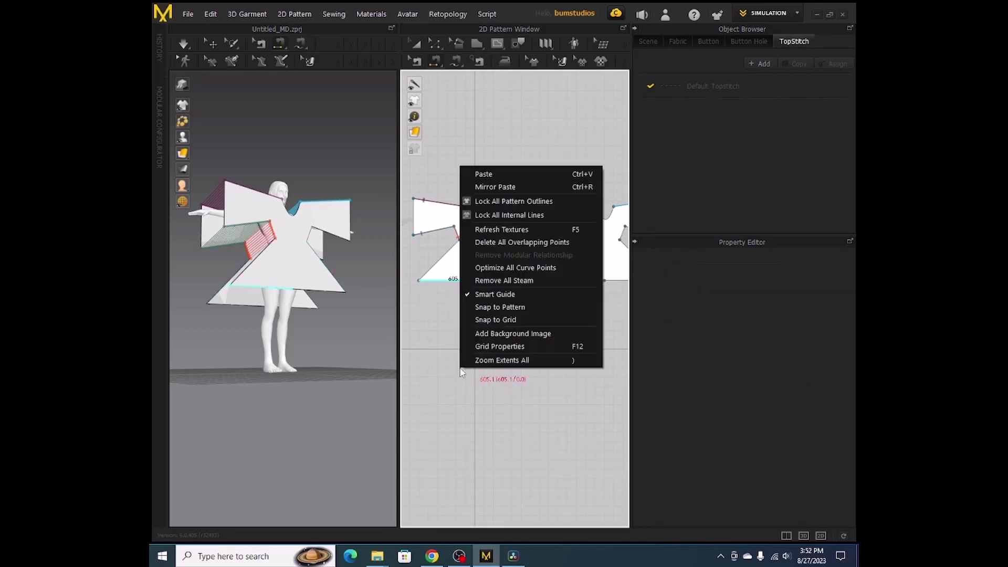
pyautogui.click(437, 357)
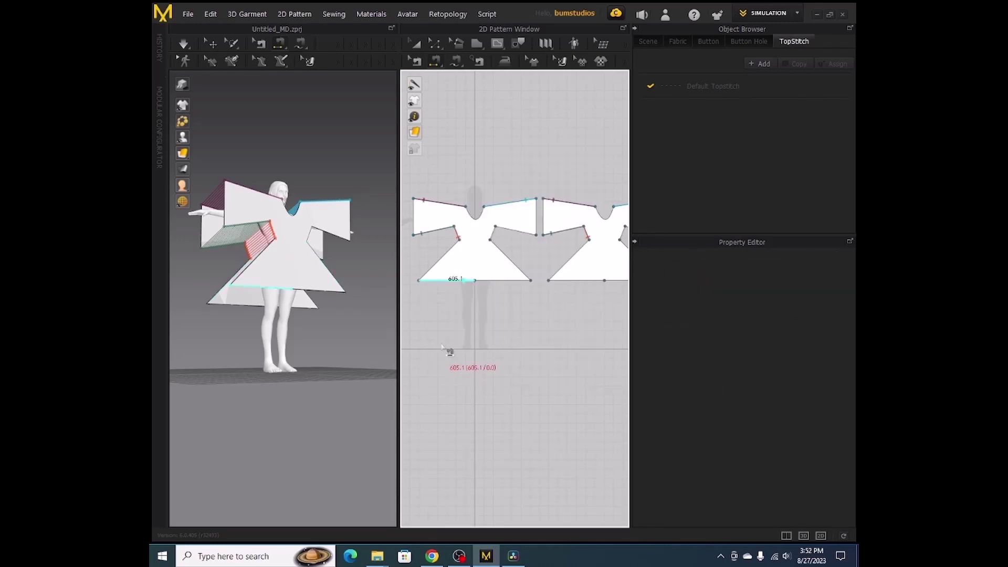
pyautogui.click(342, 321)
pyautogui.moveTo(339, 321); pyautogui.dragTo(376, 345, button='right')
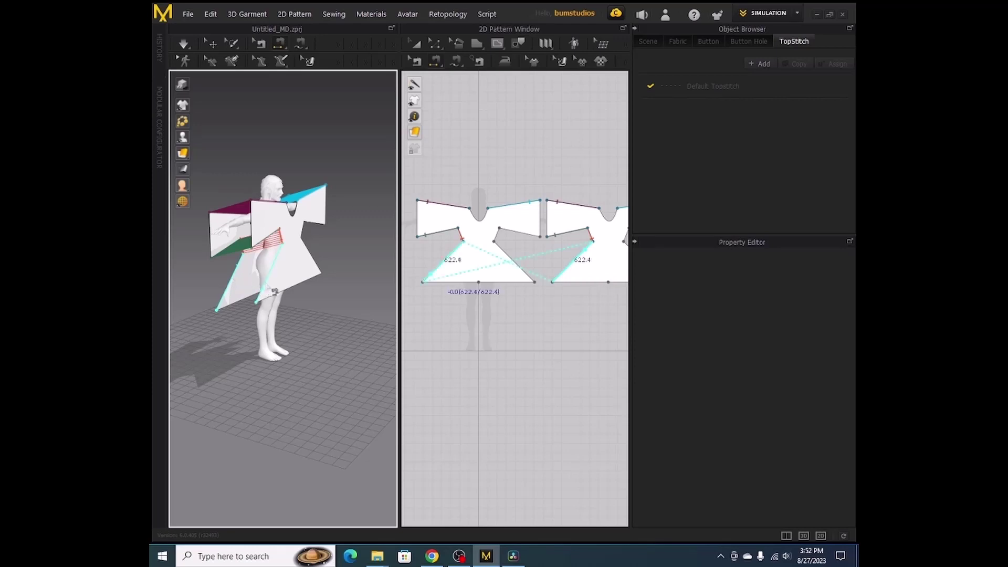
# Step: Join the diagonal side edges of the front and back pieces, undoing mispaired seams
pyautogui.click(274, 291)
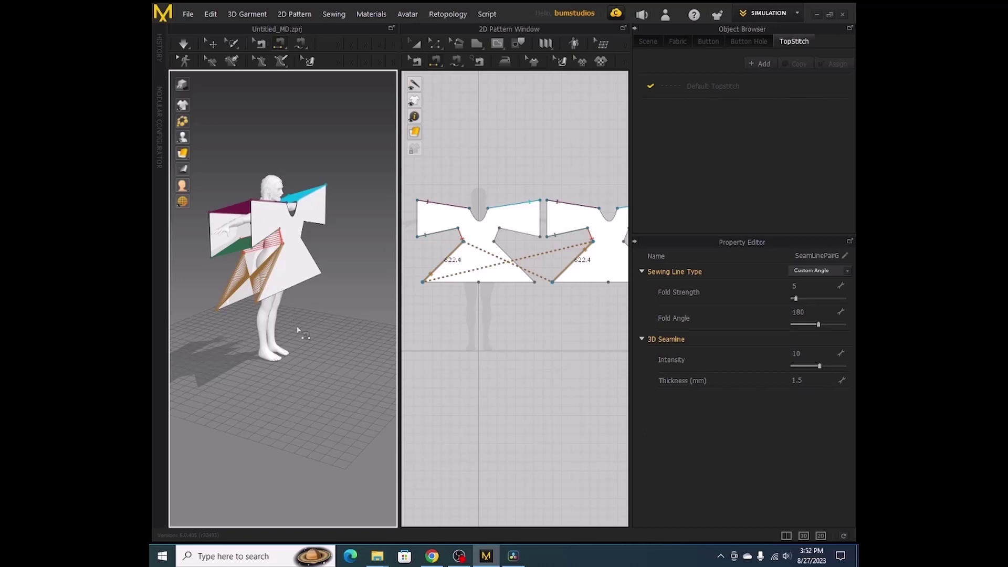
pyautogui.press('Delete')
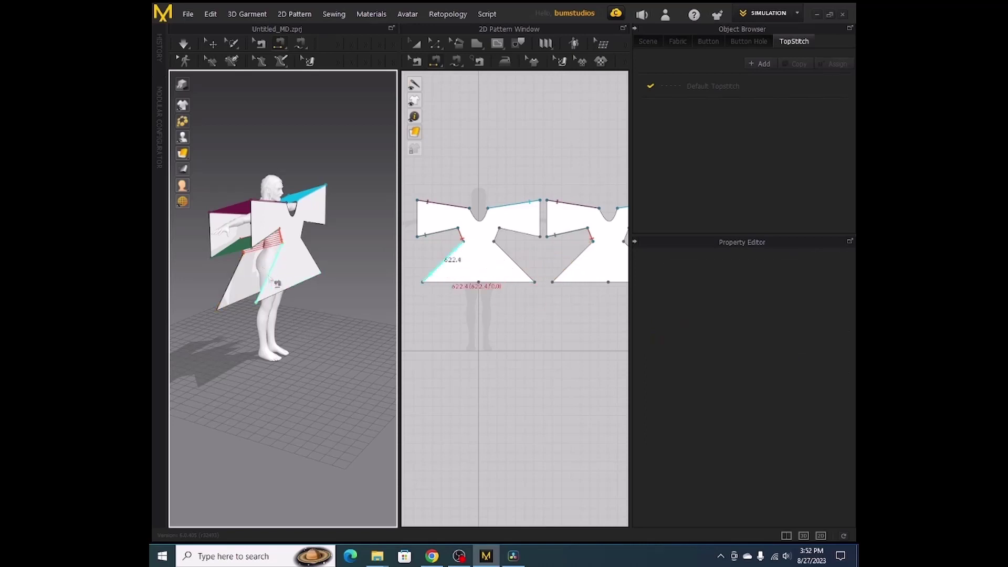
pyautogui.click(273, 281)
pyautogui.click(236, 278)
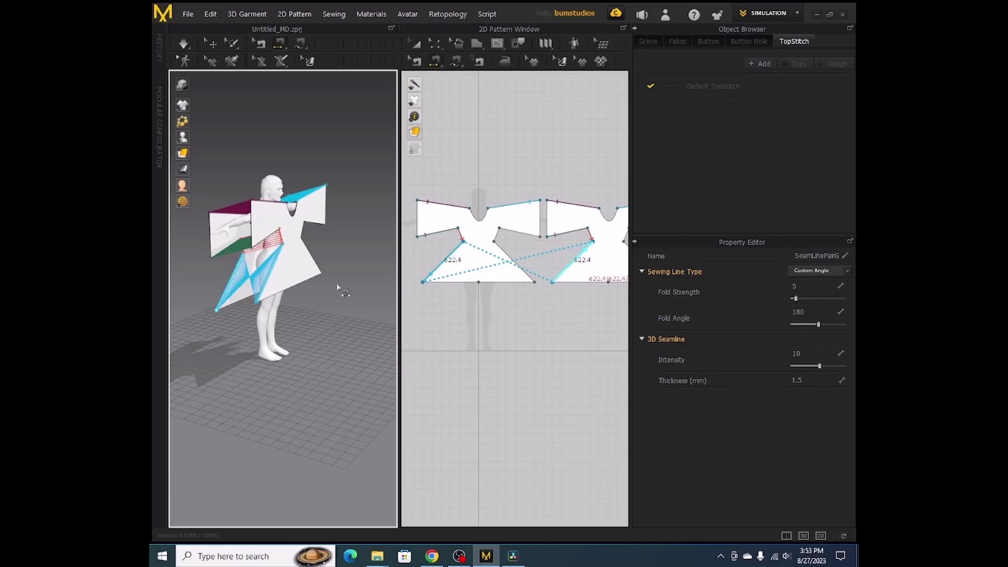
pyautogui.click(325, 207)
pyautogui.click(209, 16)
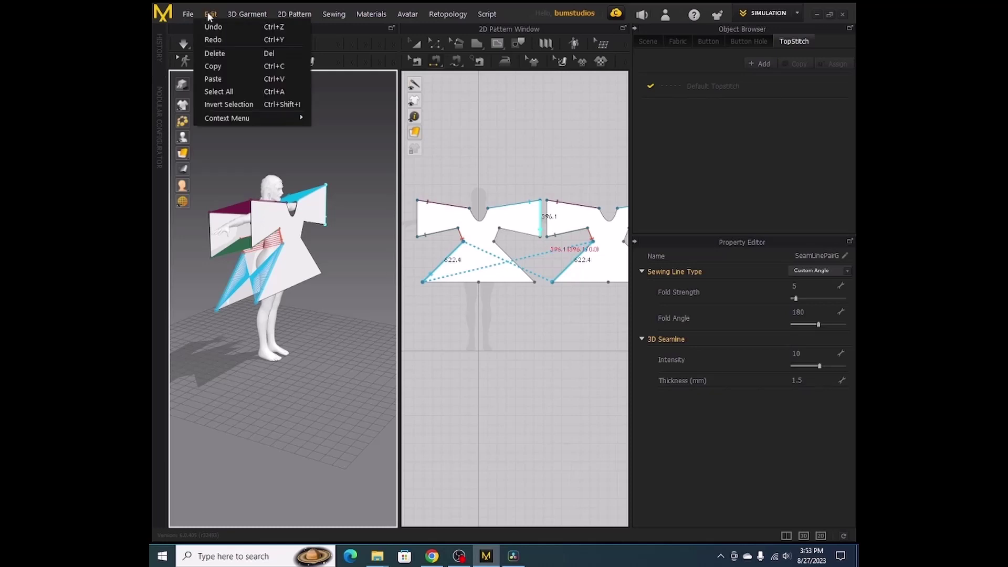
pyautogui.click(211, 29)
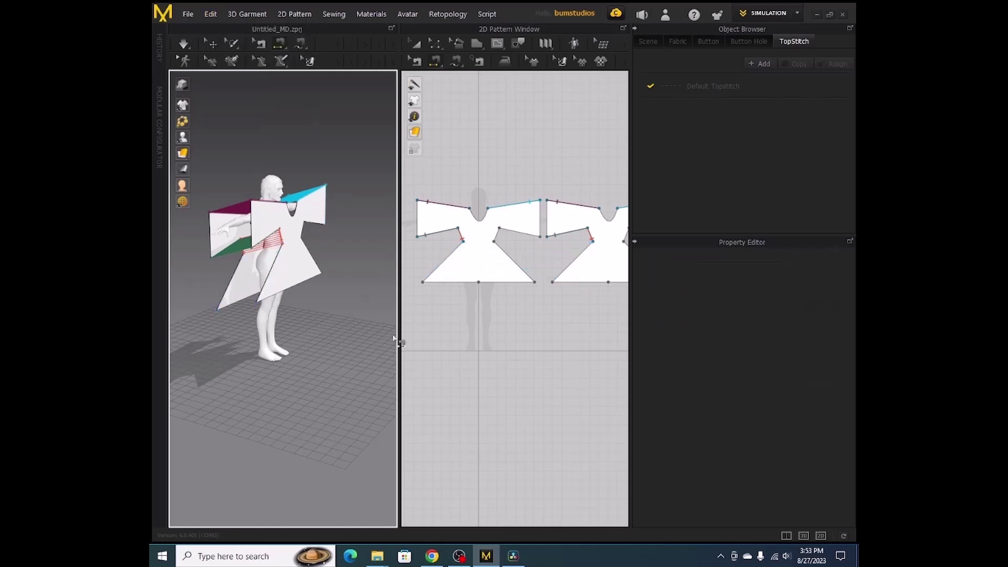
pyautogui.click(567, 271)
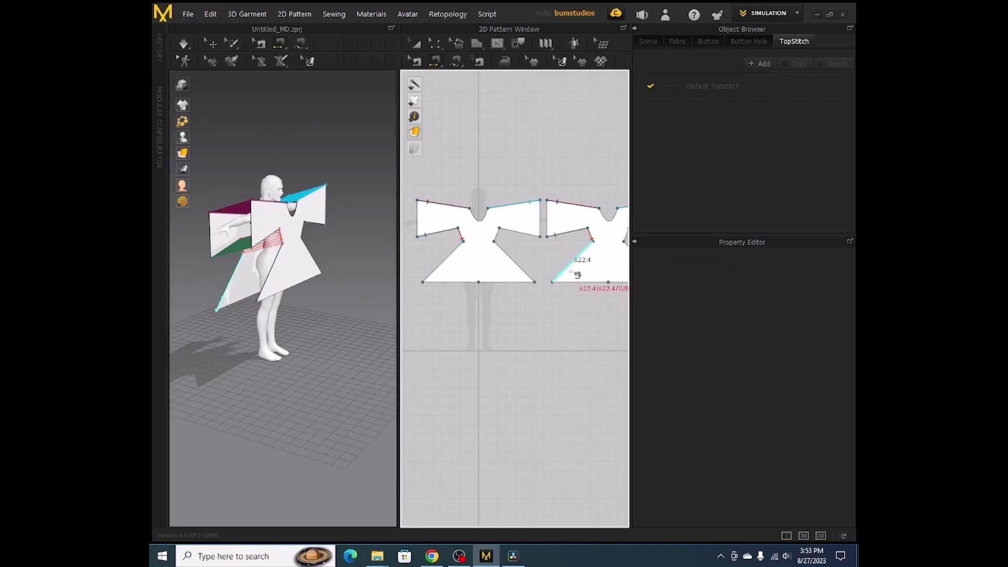
pyautogui.click(448, 271)
# Step: On the garment's other side, sew the sleeve edges and the remaining diagonal side seam
pyautogui.moveTo(360, 304); pyautogui.dragTo(233, 265, button='right')
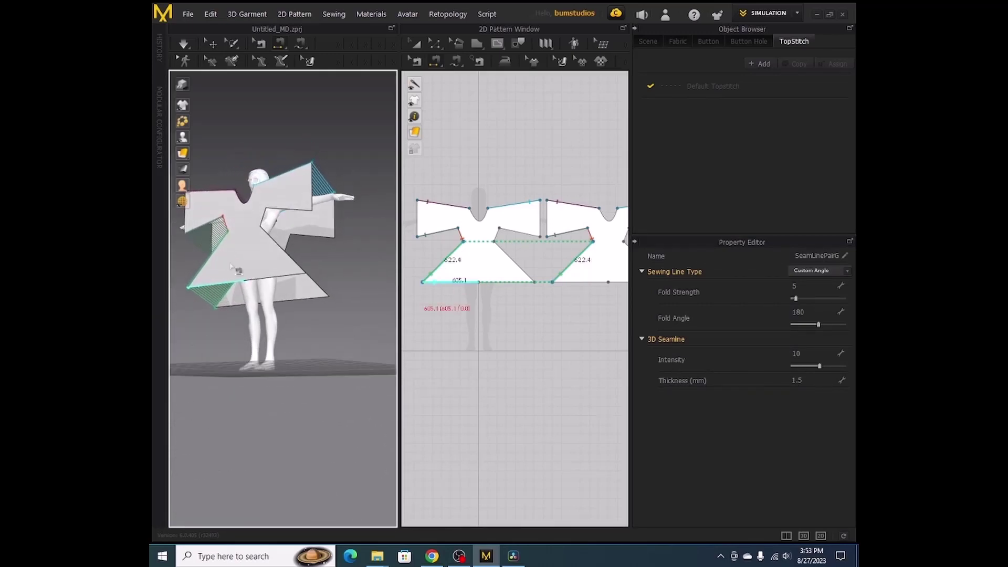
pyautogui.click(315, 240)
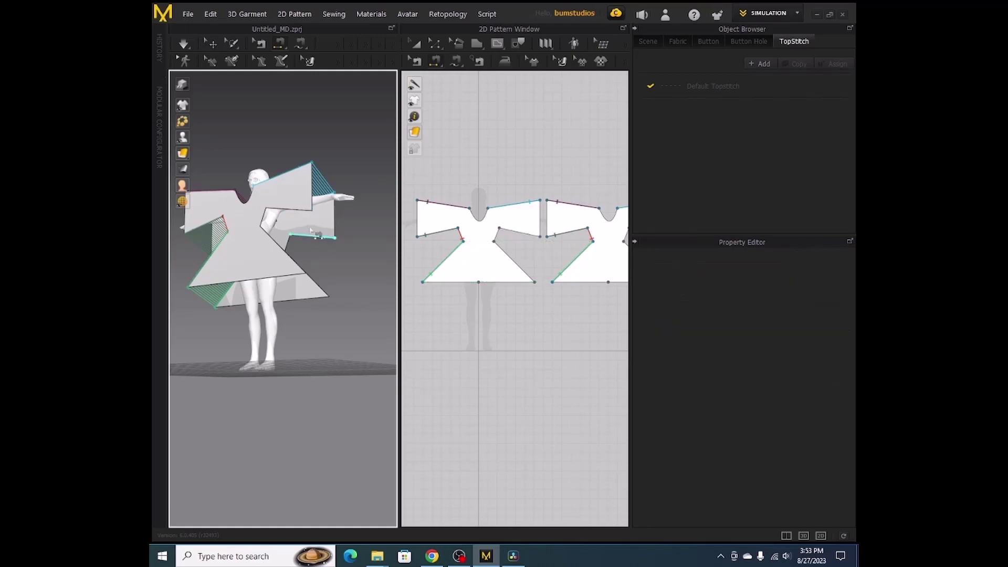
pyautogui.click(294, 209)
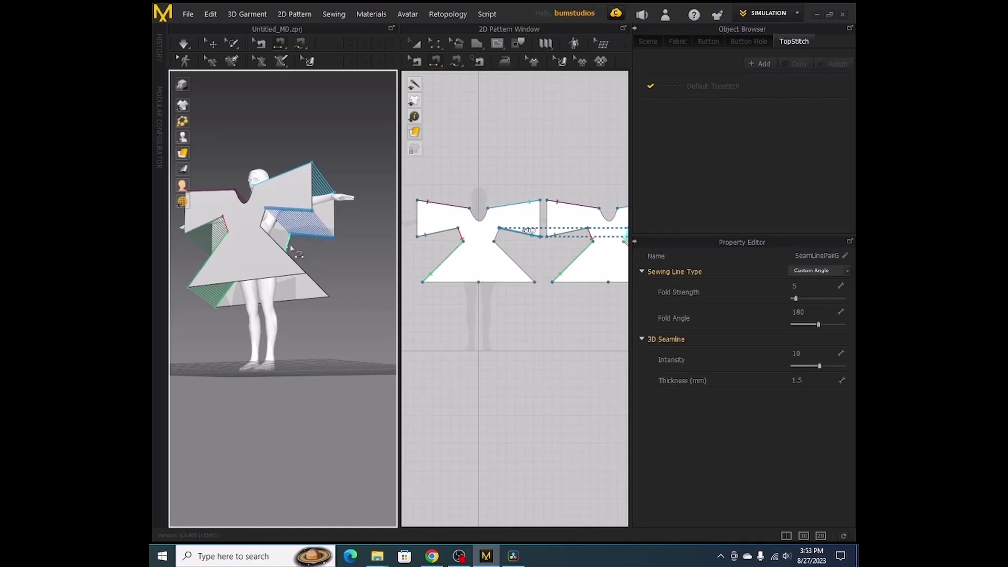
pyautogui.click(266, 229)
pyautogui.click(272, 233)
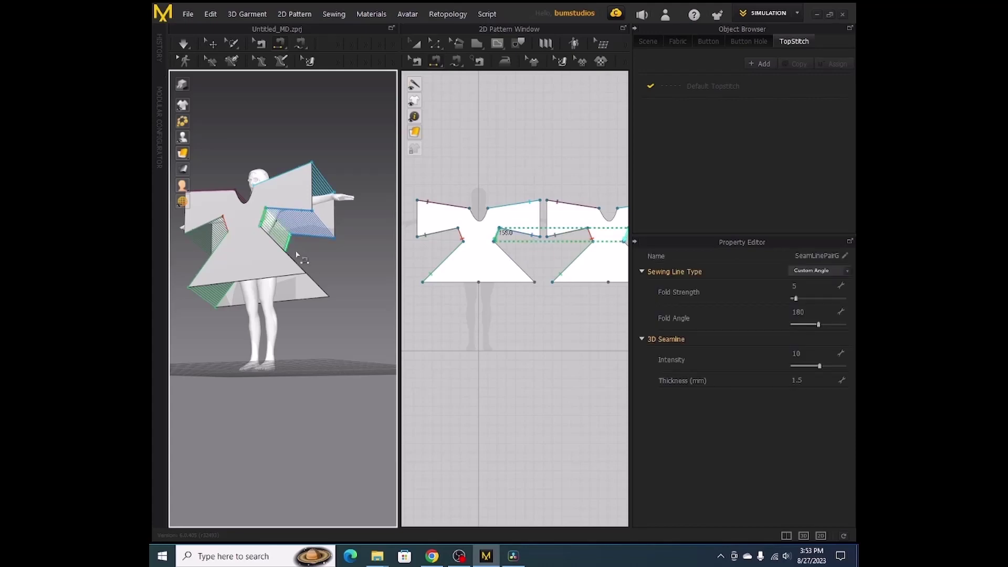
pyautogui.moveTo(318, 263); pyautogui.dragTo(306, 282, button='right')
pyautogui.click(305, 285)
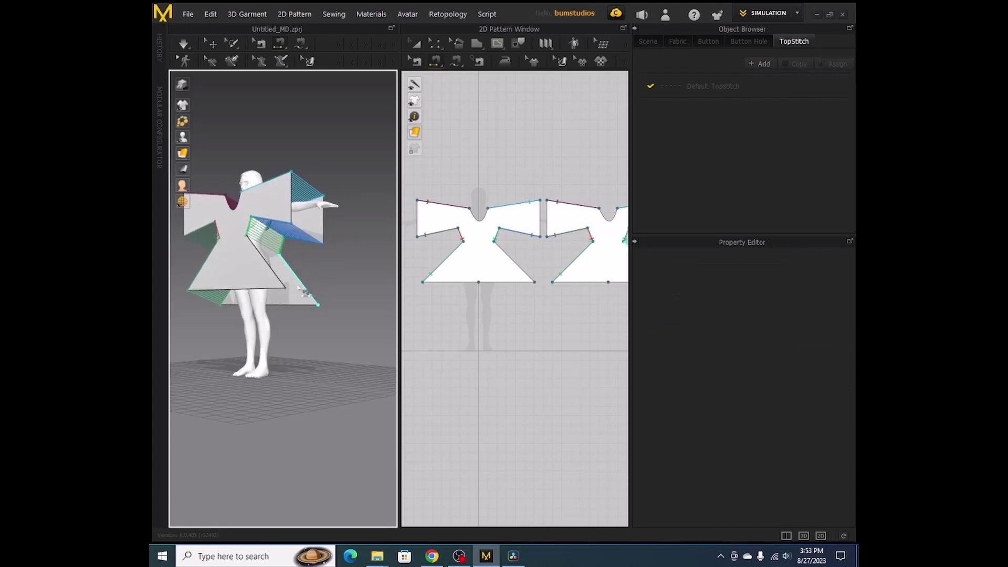
pyautogui.click(288, 287)
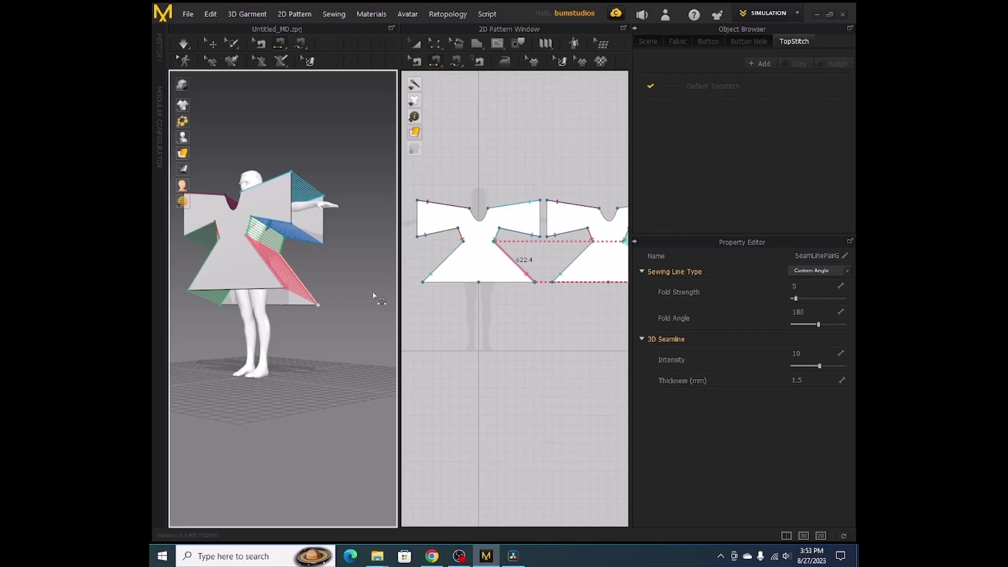
pyautogui.moveTo(376, 294); pyautogui.dragTo(431, 341, button='right')
pyautogui.click(417, 218)
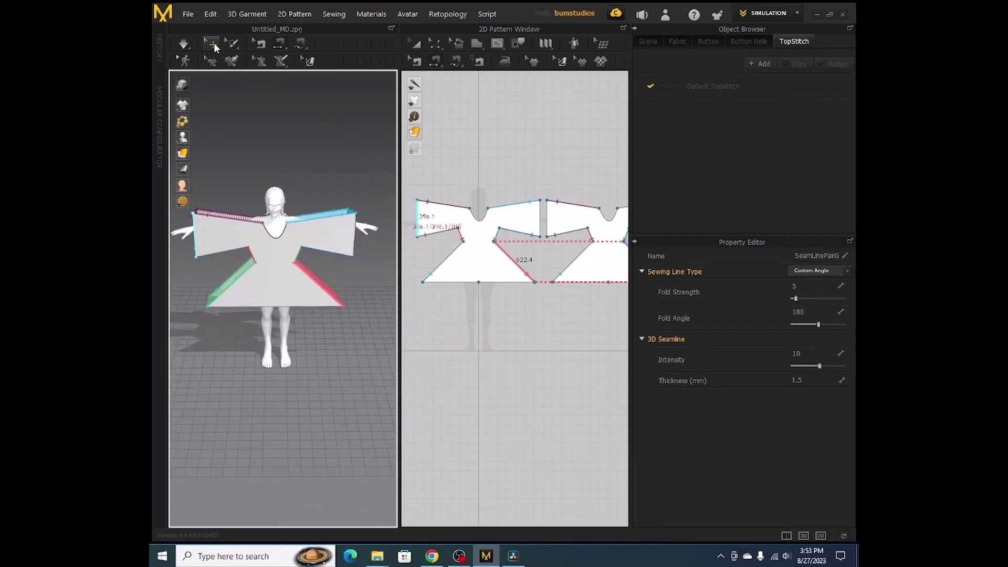
pyautogui.click(184, 45)
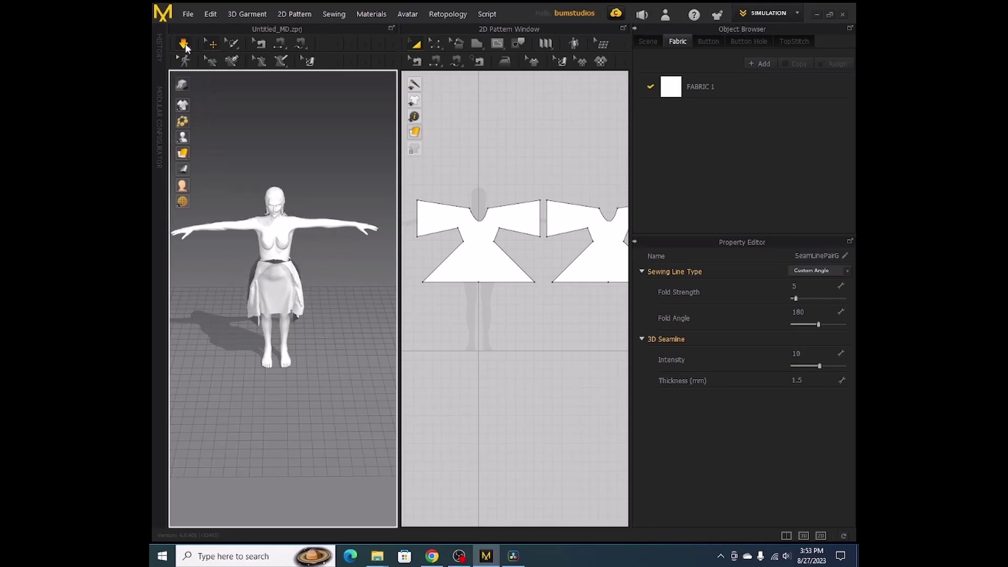
pyautogui.click(184, 44)
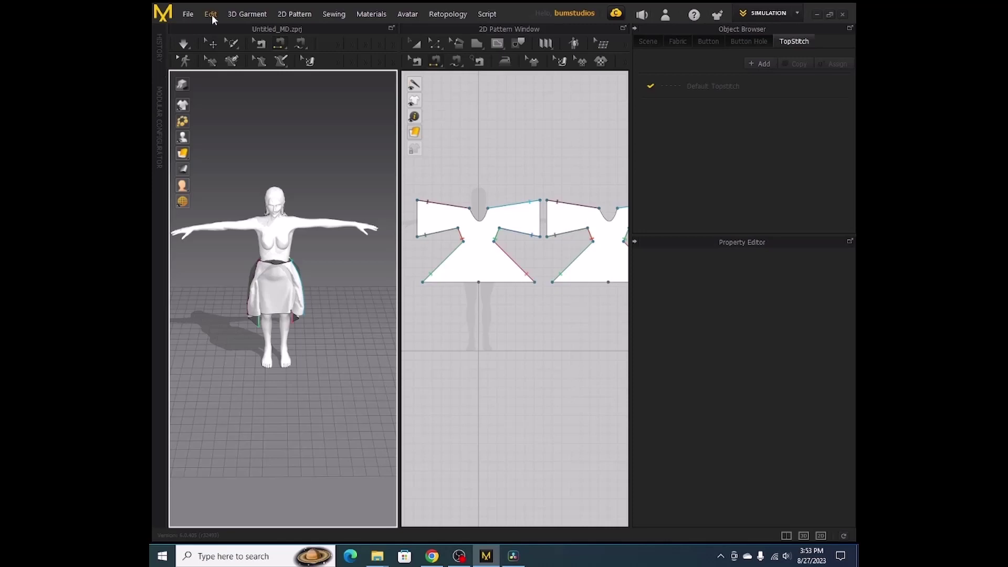
pyautogui.click(212, 14)
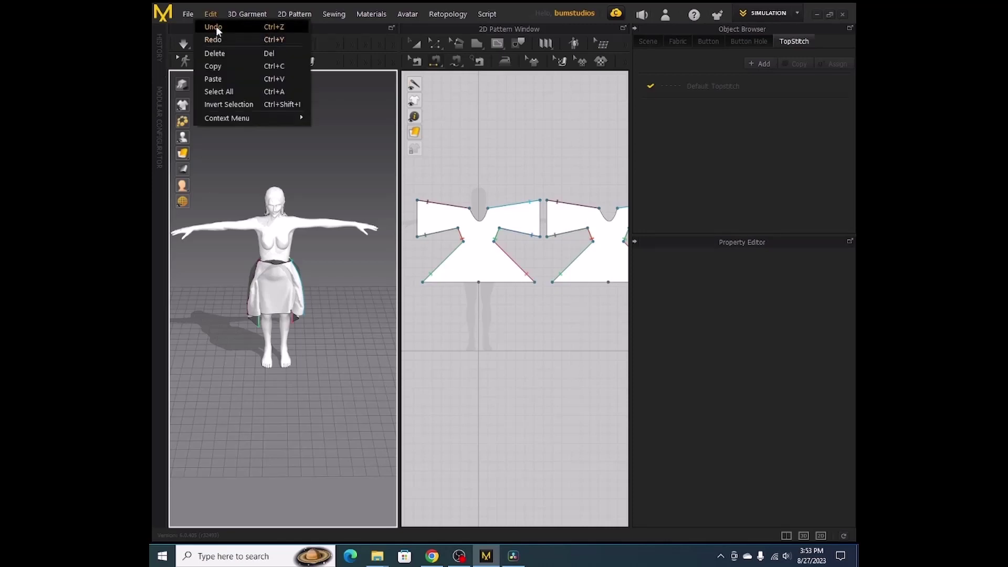
pyautogui.click(216, 26)
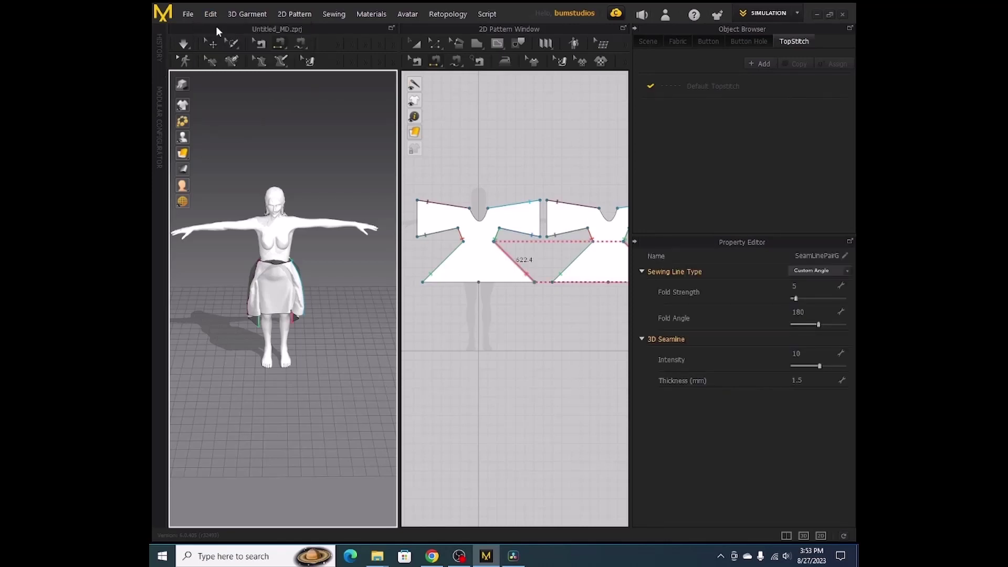
pyautogui.click(211, 14)
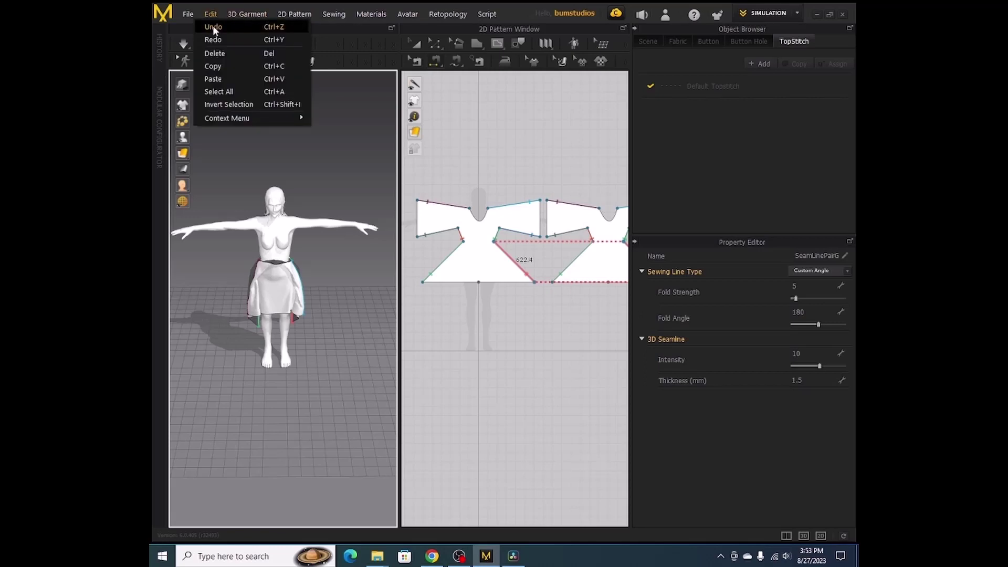
pyautogui.click(212, 27)
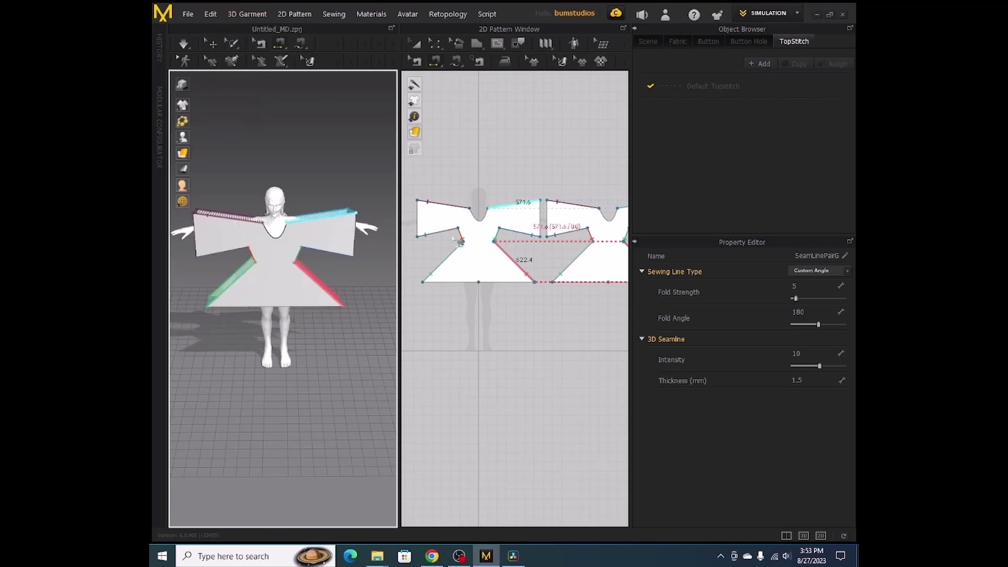
pyautogui.click(512, 205)
pyautogui.click(412, 43)
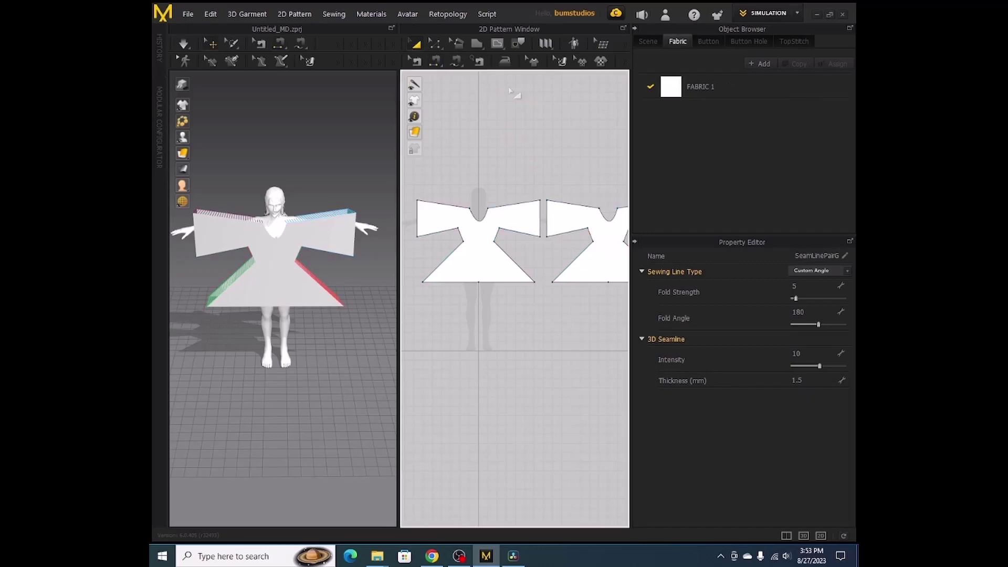
pyautogui.click(512, 171)
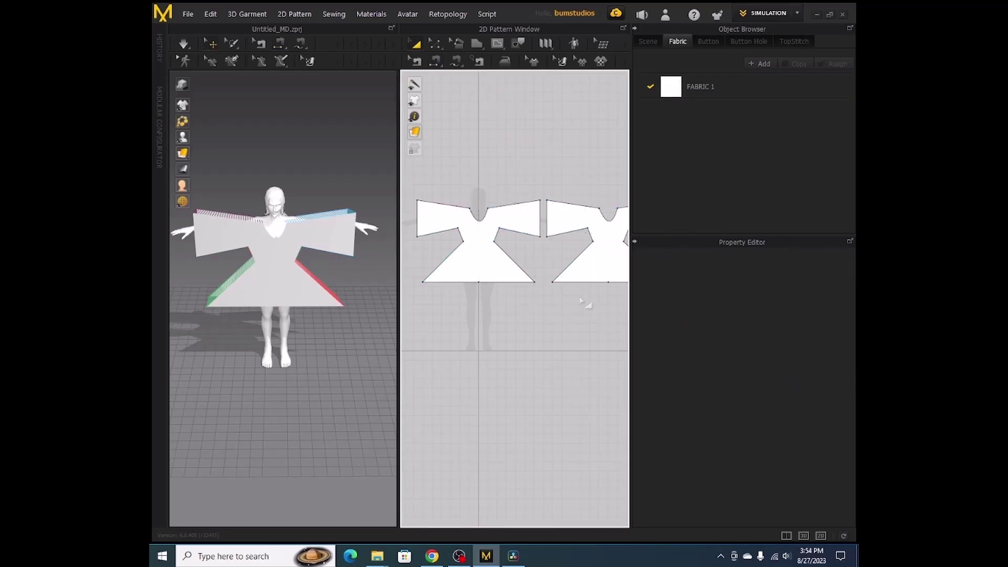
# Step: Raise both dress panels higher around the avatar and run the simulation to drape them
pyautogui.click(522, 225)
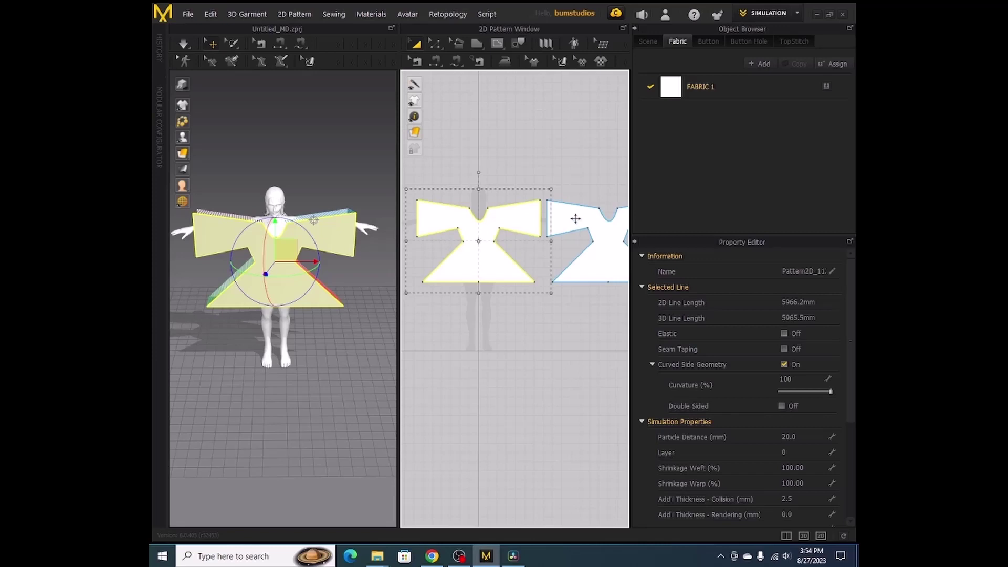
pyautogui.keyDown('shift'); pyautogui.click(576, 219); pyautogui.keyUp('shift')
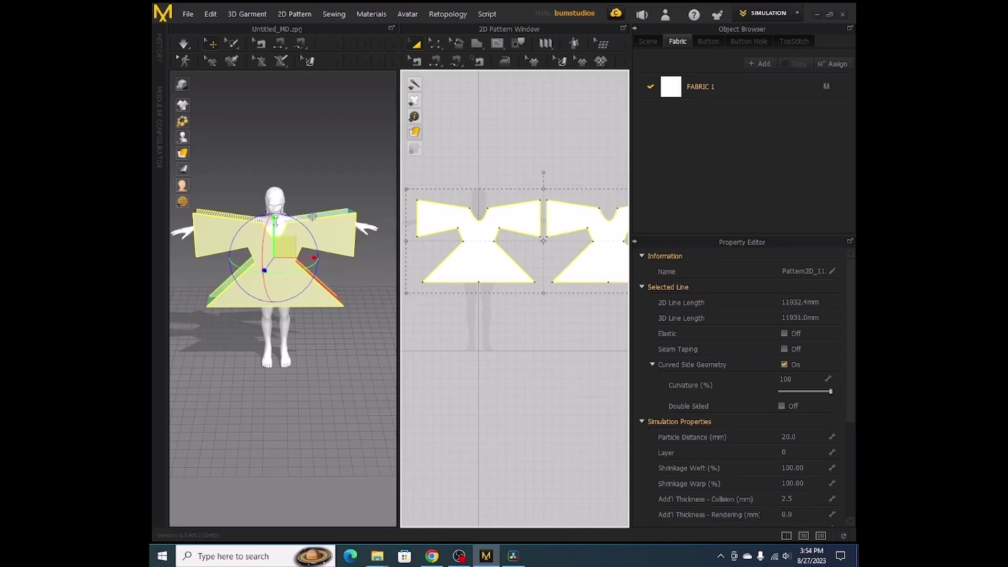
pyautogui.moveTo(274, 225); pyautogui.dragTo(274, 208)
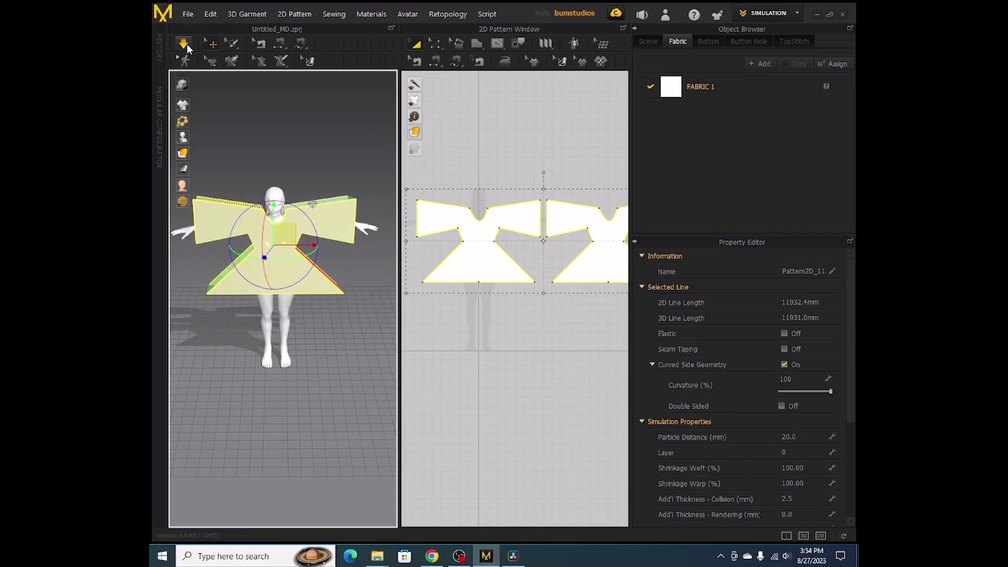
pyautogui.click(187, 45)
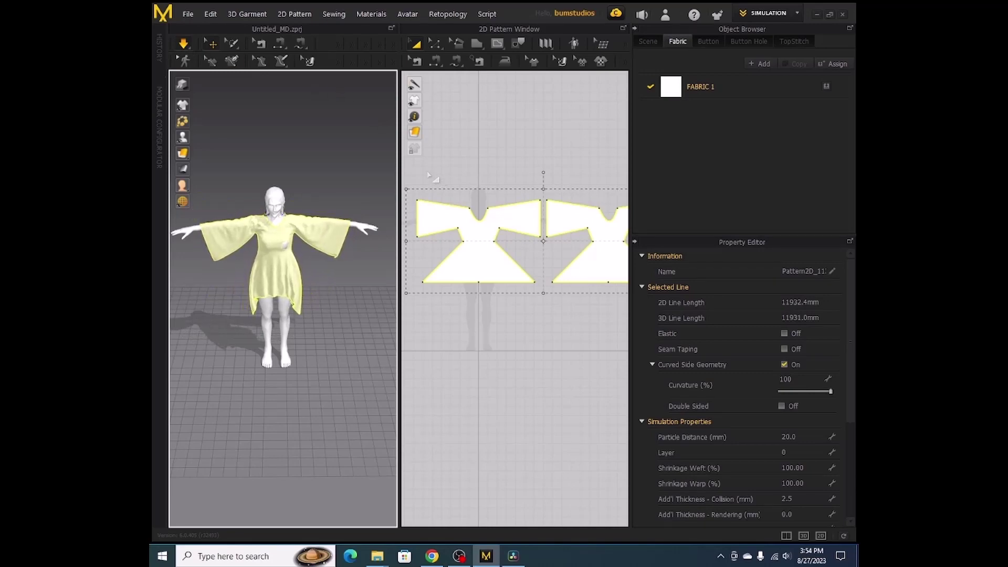
# Step: Pull the draped dress fabric to improve the fit and view it side-on
pyautogui.moveTo(338, 184)
pyautogui.mouseDown(button='right')
pyautogui.moveTo(157, 209)
pyautogui.moveTo(368, 153)
pyautogui.moveTo(350, 196)
pyautogui.mouseUp(button='right')
pyautogui.moveTo(296, 247); pyautogui.dragTo(304, 246)
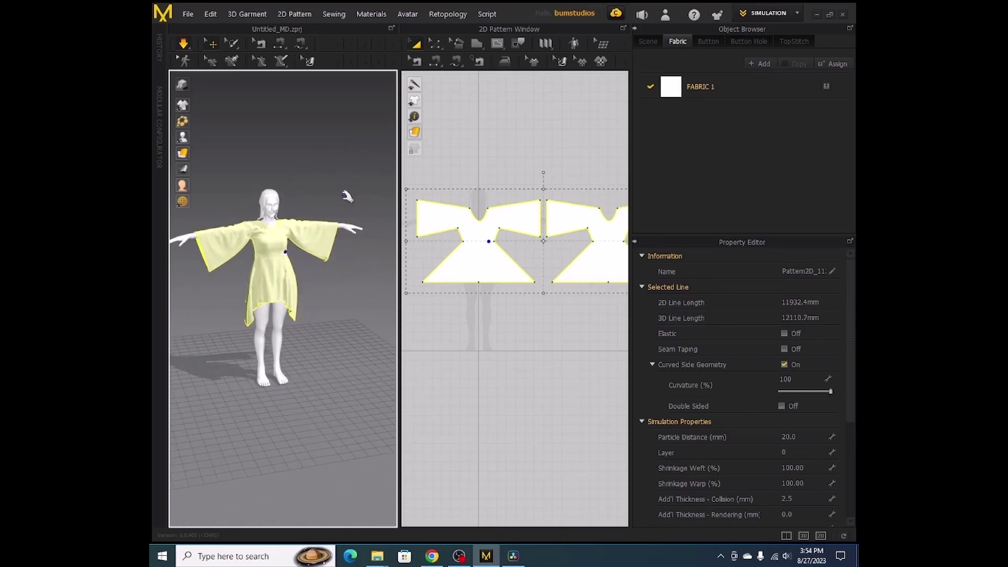
pyautogui.moveTo(353, 191); pyautogui.dragTo(337, 173, button='right')
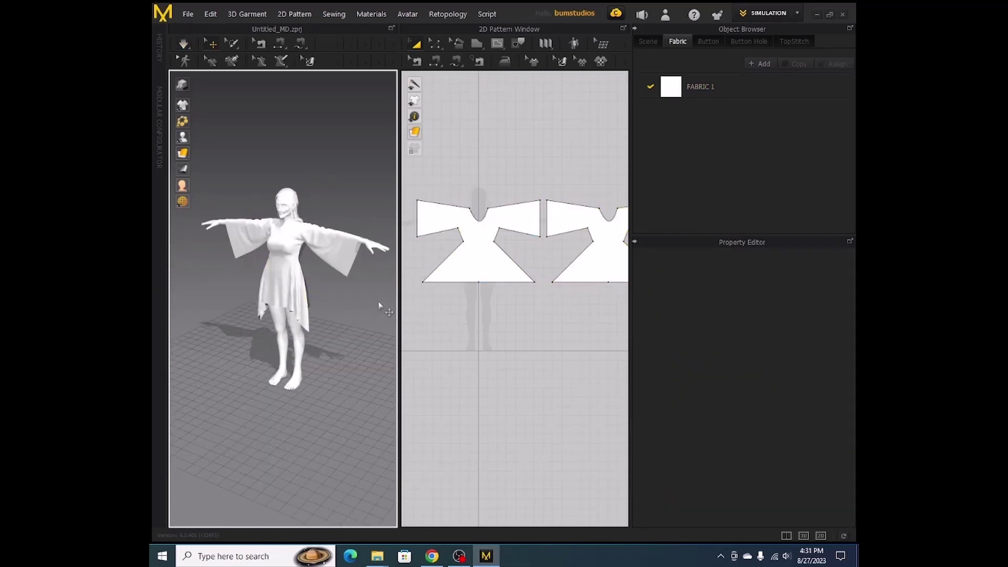
# Step: From behind the avatar, apply Flip Normal to the selected dress piece
pyautogui.moveTo(379, 306); pyautogui.dragTo(209, 310, button='right')
pyautogui.click(282, 290)
pyautogui.rightClick(282, 289)
pyautogui.moveTo(341, 192)
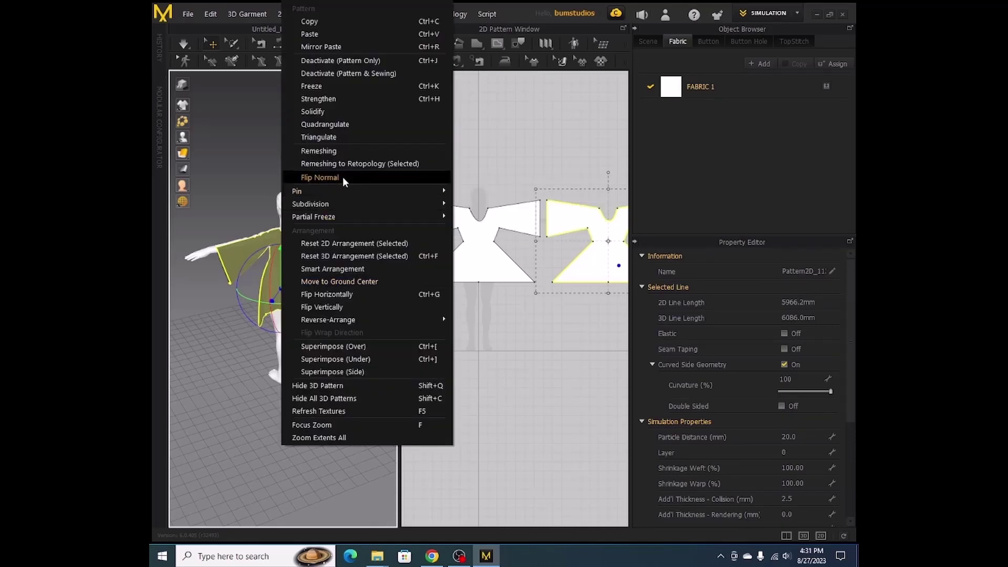
pyautogui.click(343, 176)
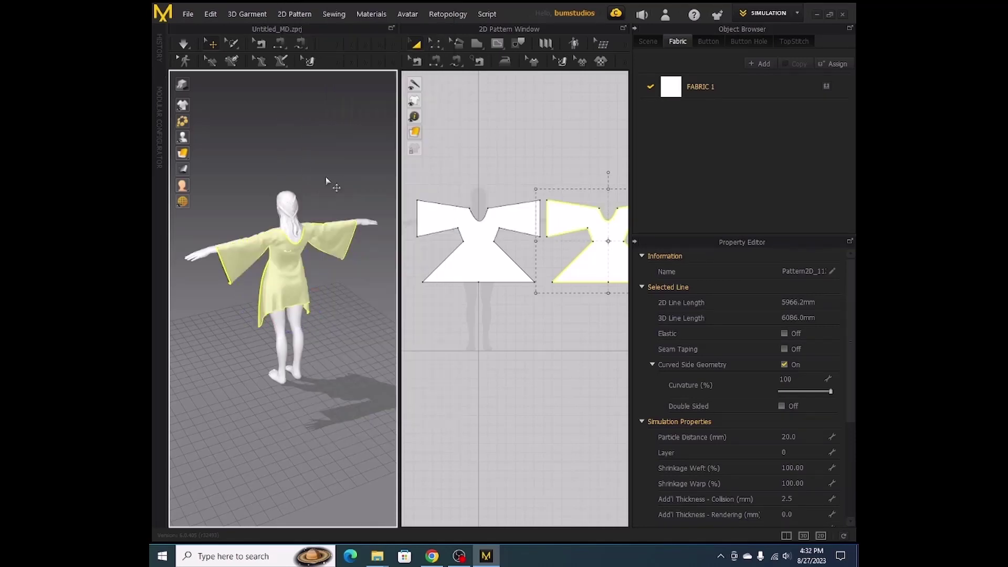
# Step: Deselect the dress and change the workspace mode from SIMULATION to ANIMATION
pyautogui.click(246, 201)
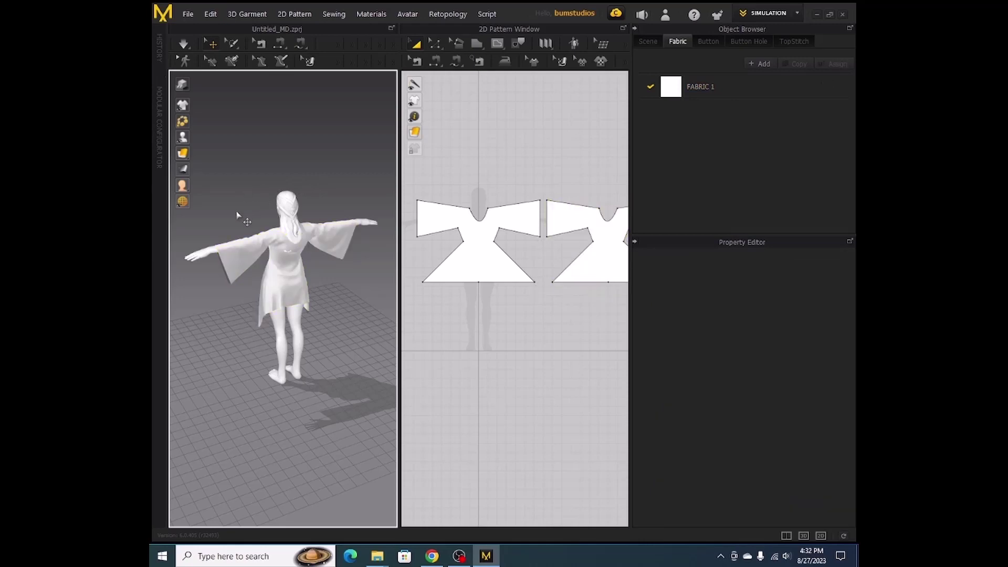
pyautogui.click(770, 12)
pyautogui.click(763, 53)
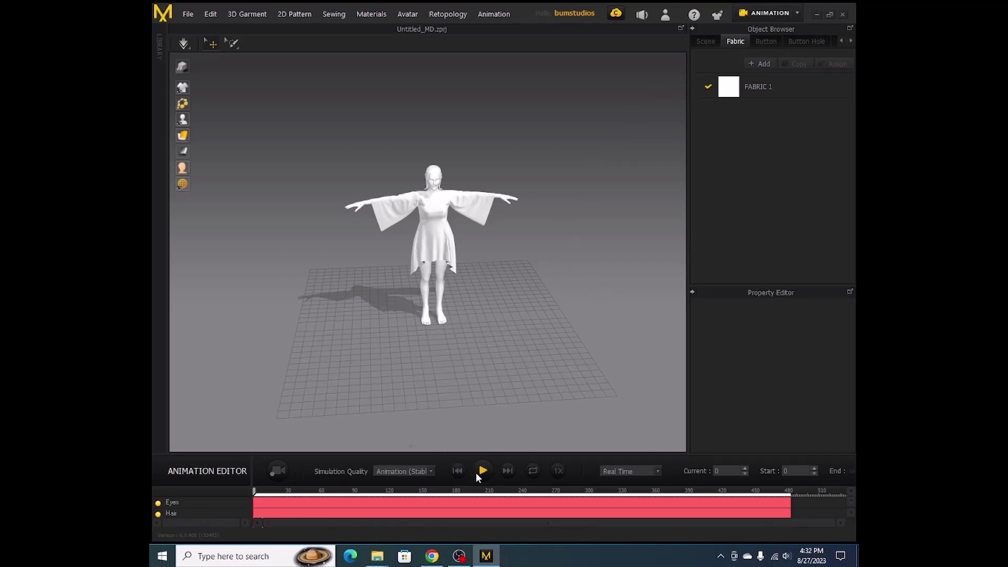
# Step: Press Record in the Animation Editor to simulate the dress along the walking motion
pyautogui.click(281, 471)
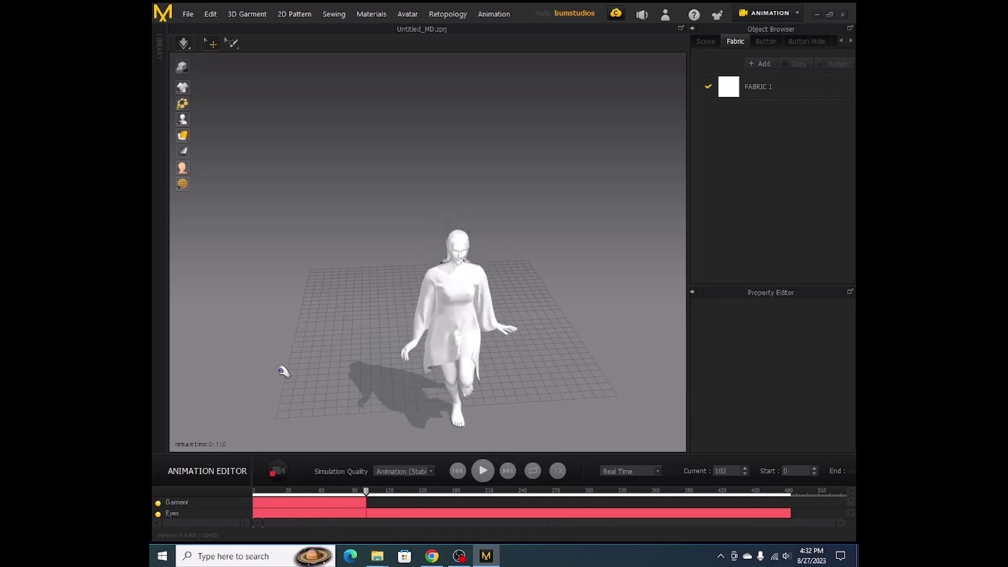
pyautogui.scroll(2, 326, 368)
pyautogui.scroll(1, 326, 367)
pyautogui.scroll(-6, 327, 366)
pyautogui.scroll(-3, 328, 364)
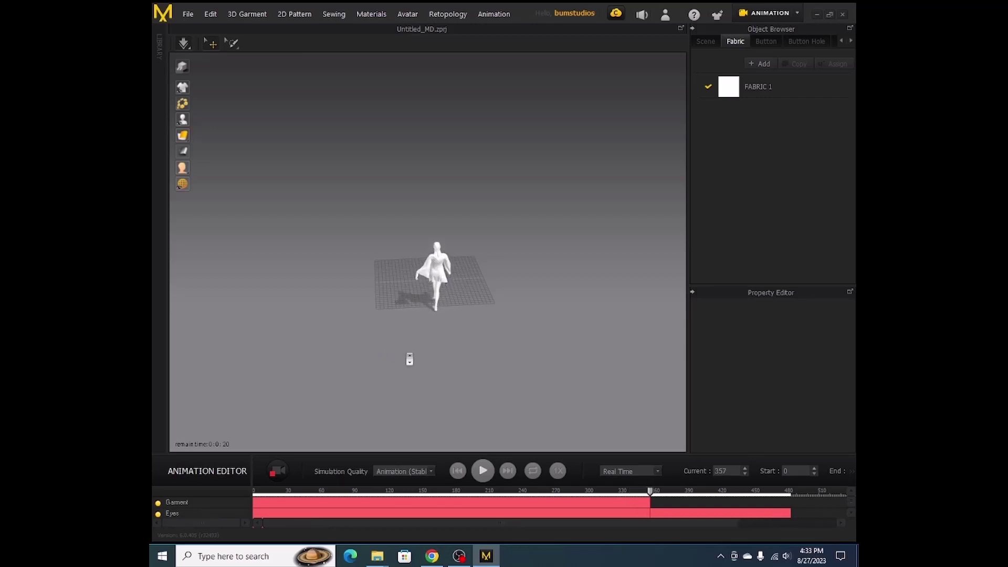
pyautogui.scroll(2, 410, 353)
# Step: Wait while the Garment track records through to frame 485
pyautogui.scroll(5, 409, 359)
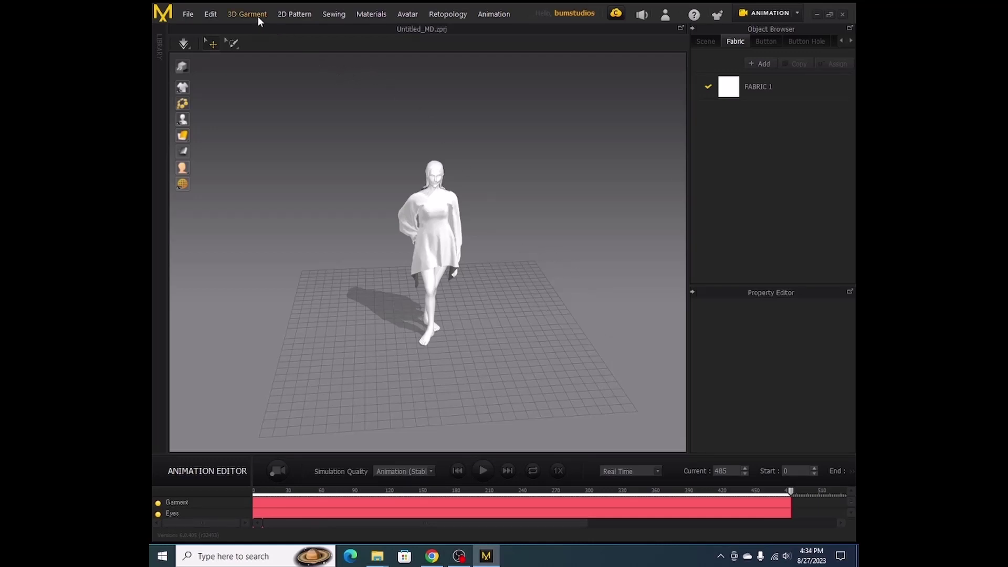
# Step: Export the animation as Alembic (OGAWA) named 'Walking final', bringing up the export options
pyautogui.click(192, 11)
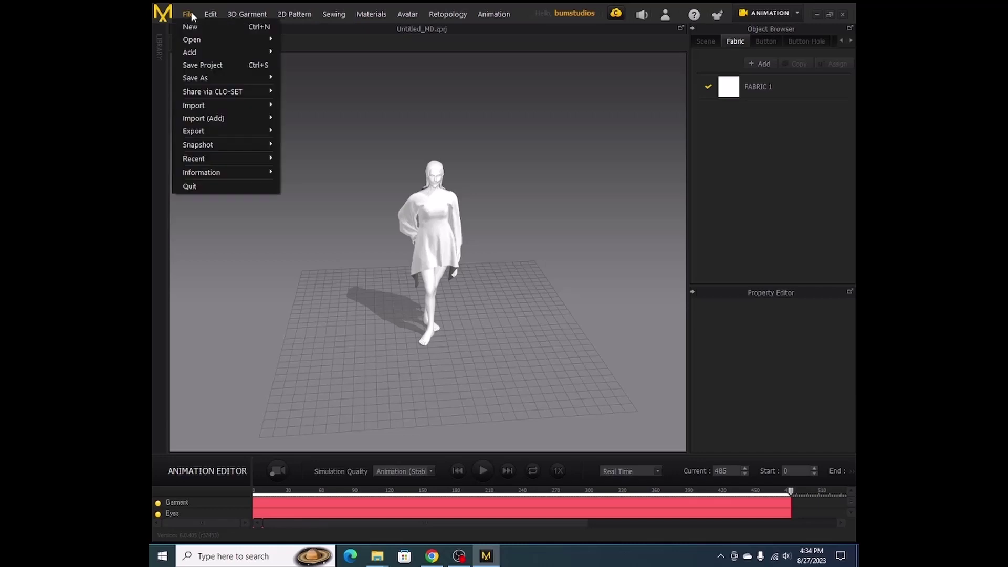
pyautogui.moveTo(202, 104)
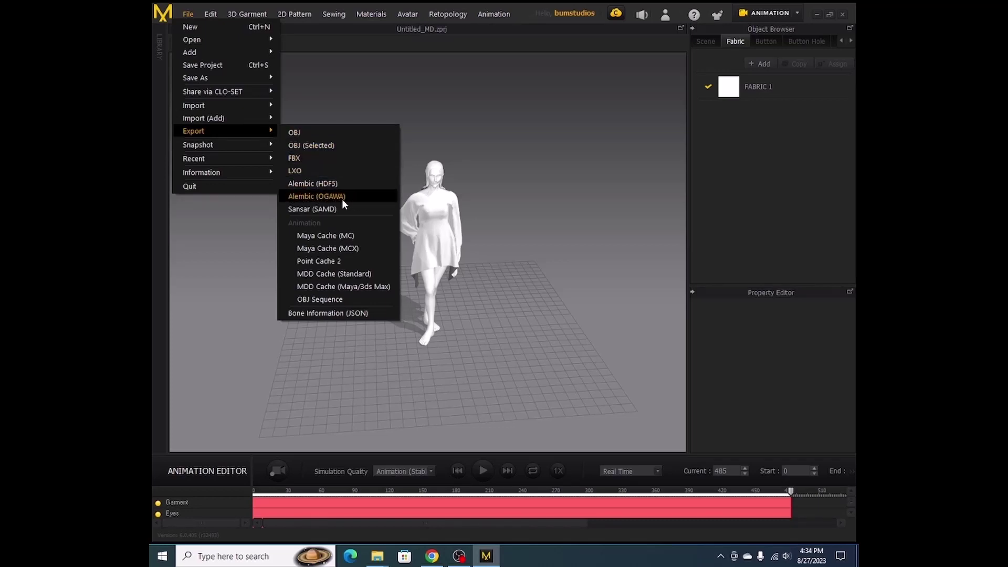
pyautogui.click(310, 196)
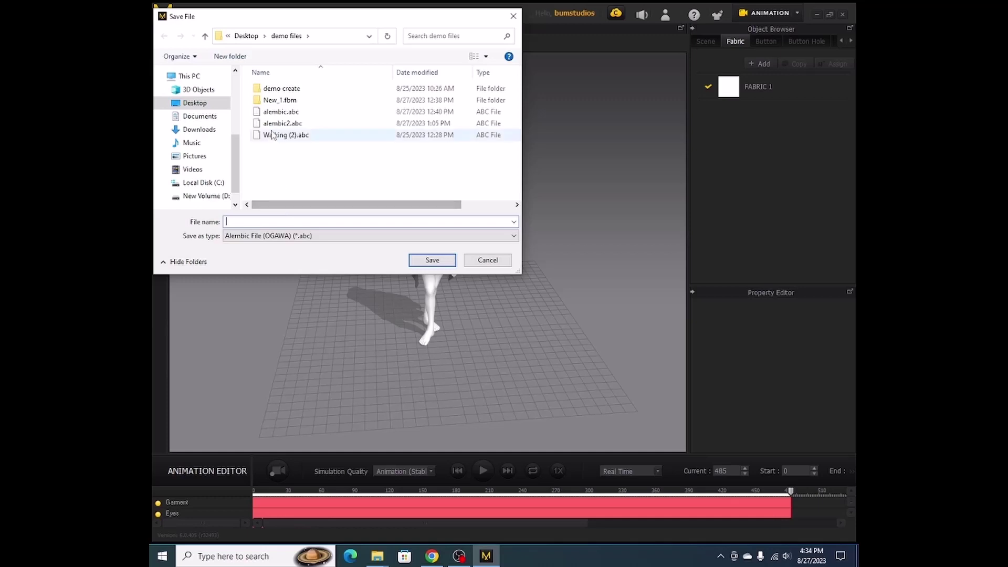
pyautogui.click(268, 135)
pyautogui.click(252, 222)
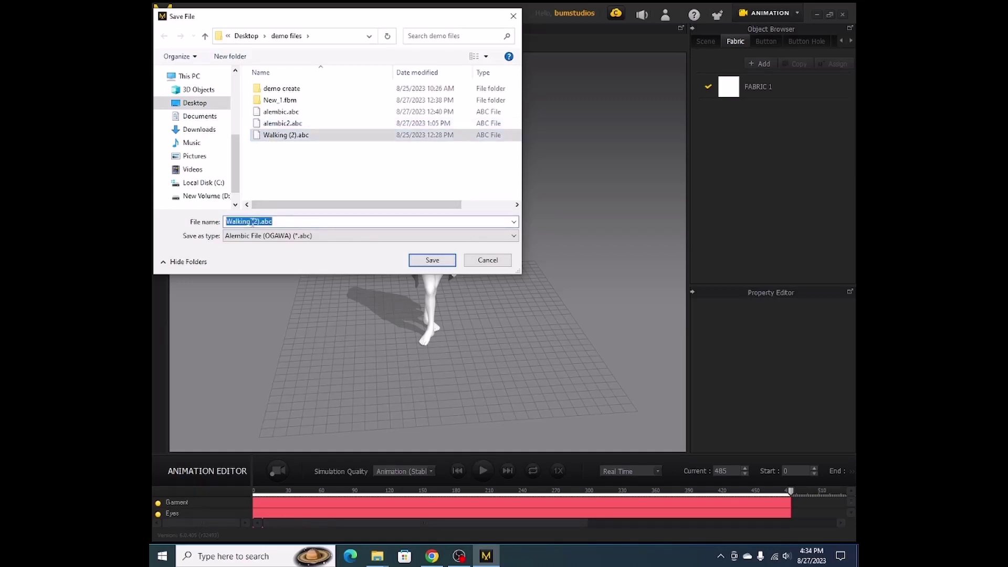
pyautogui.moveTo(253, 222); pyautogui.dragTo(293, 237)
pyautogui.write('final')
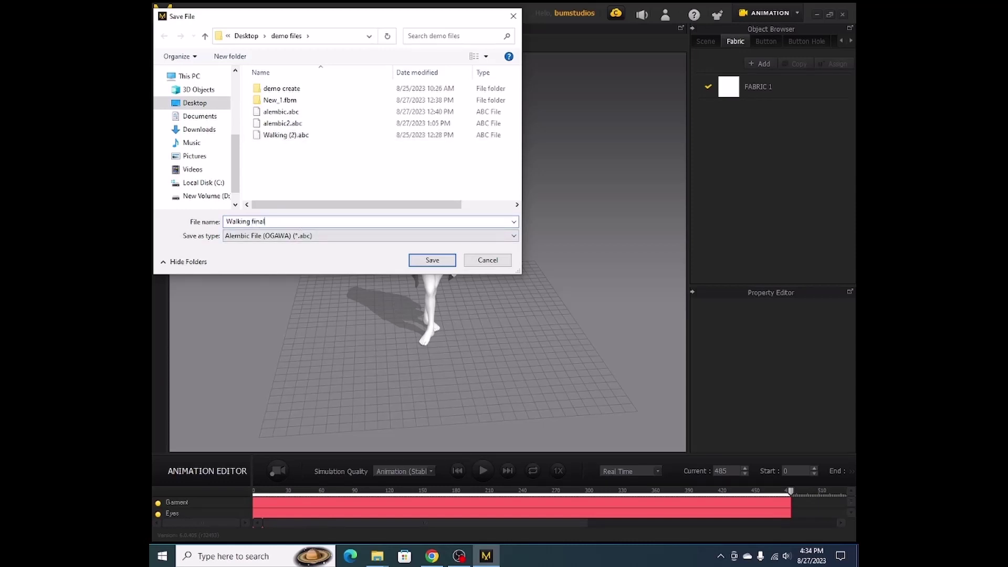
pyautogui.click(439, 262)
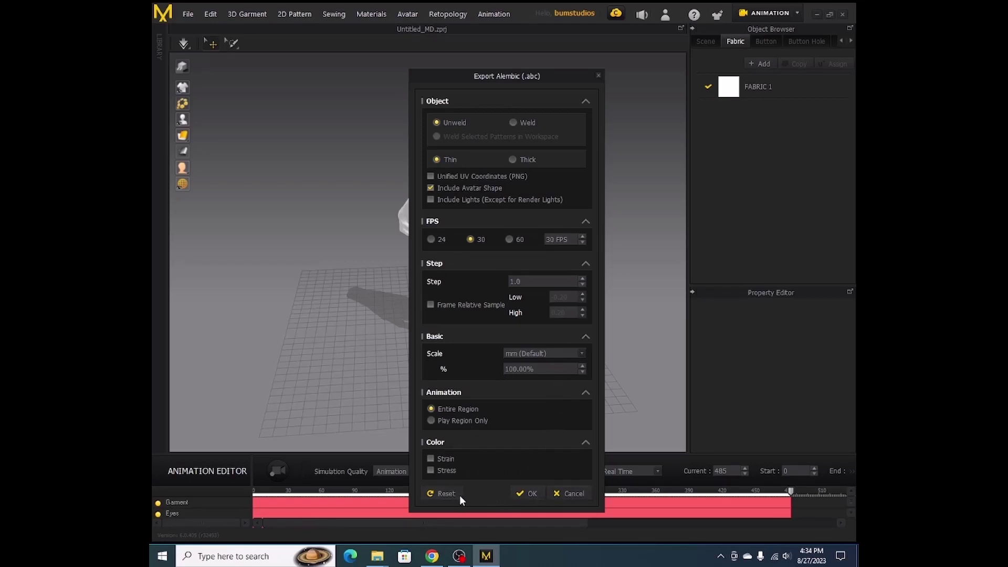
# Step: Confirm the Alembic export with Include Avatar Shape at 30 FPS and close the finished export window
pyautogui.click(532, 493)
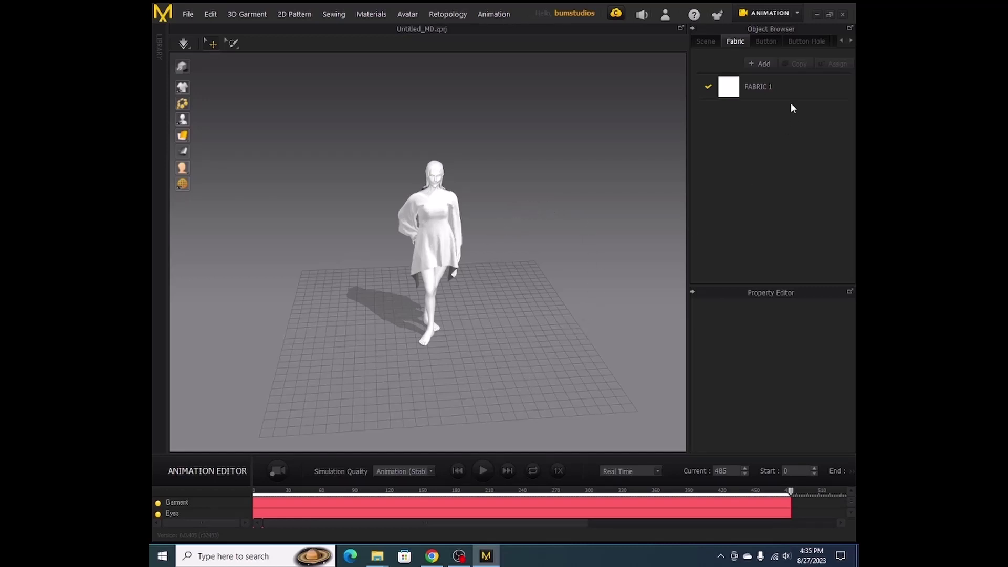
pyautogui.click(459, 475)
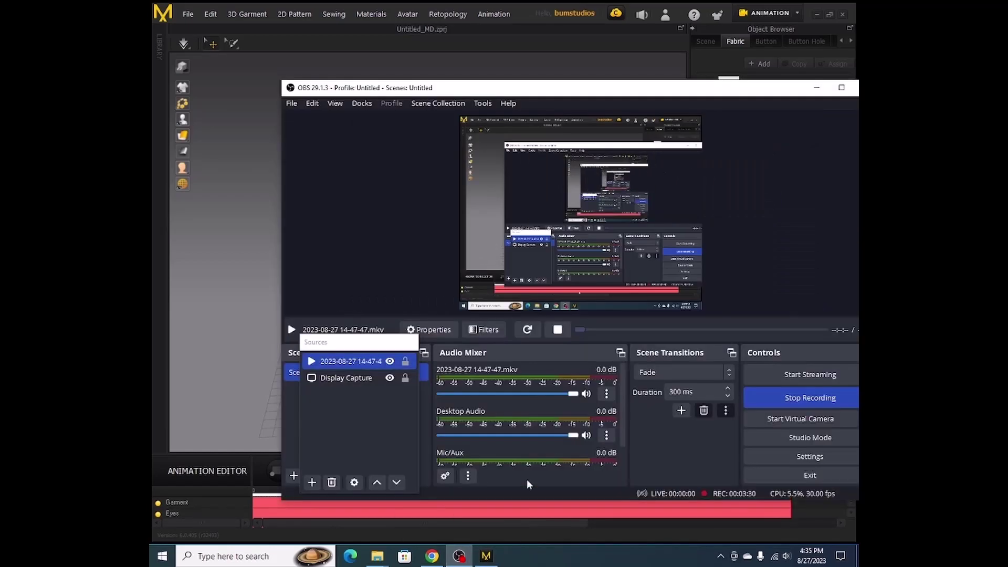
pyautogui.click(747, 398)
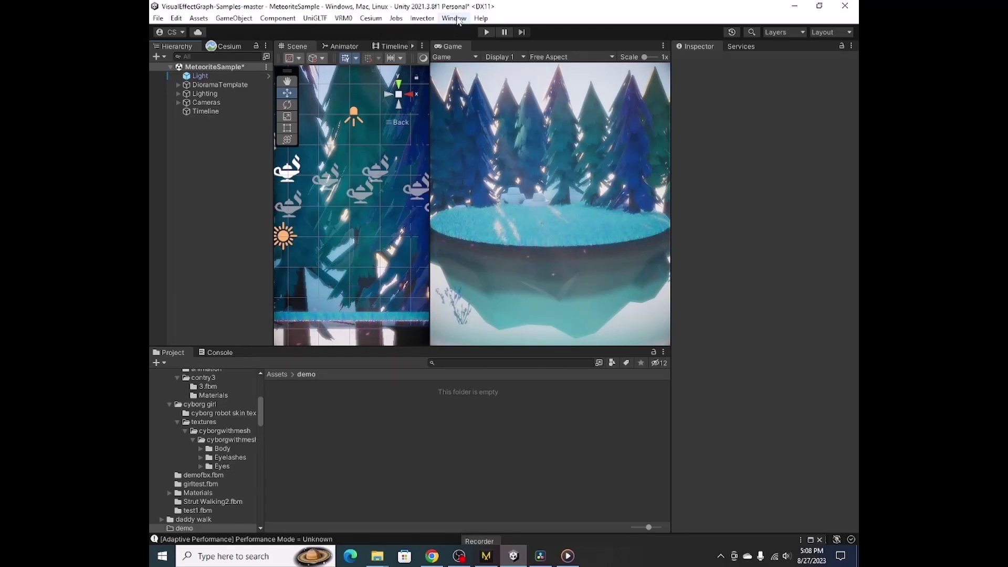
# Step: Find Alembic 2.2.2 among the installed packages in Package Manager, then restore Unity to a window
pyautogui.click(455, 19)
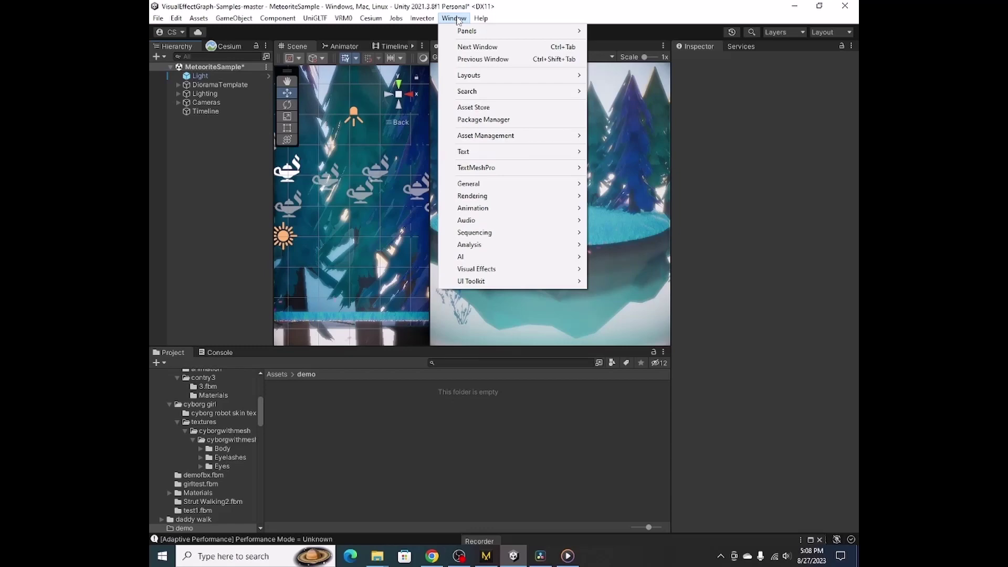
pyautogui.click(479, 121)
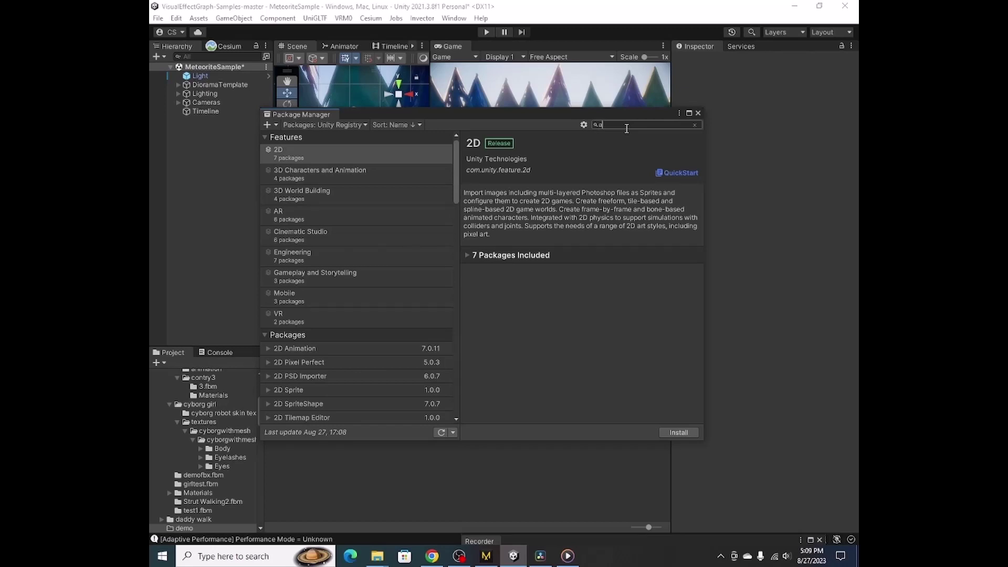
pyautogui.write('le')
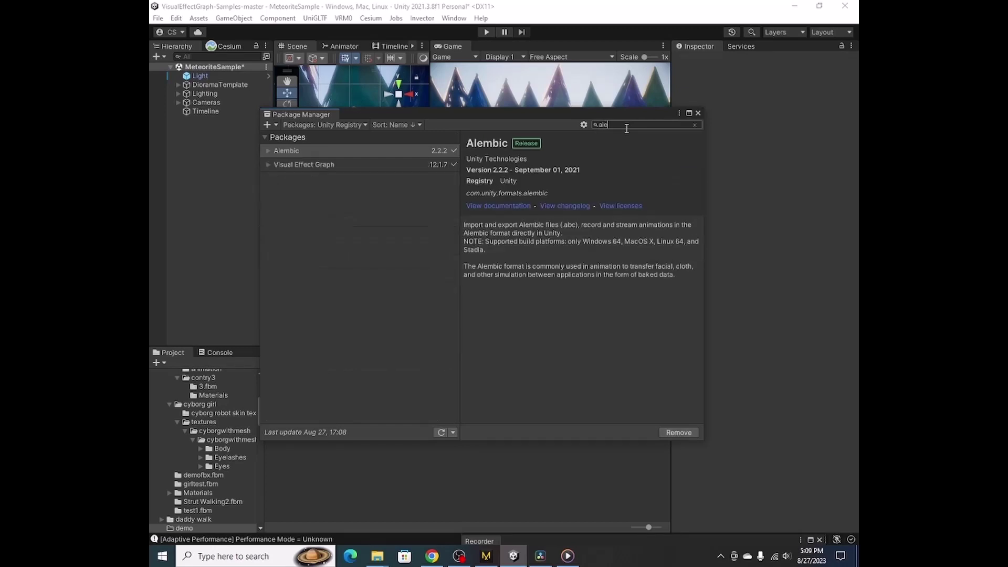
pyautogui.click(358, 150)
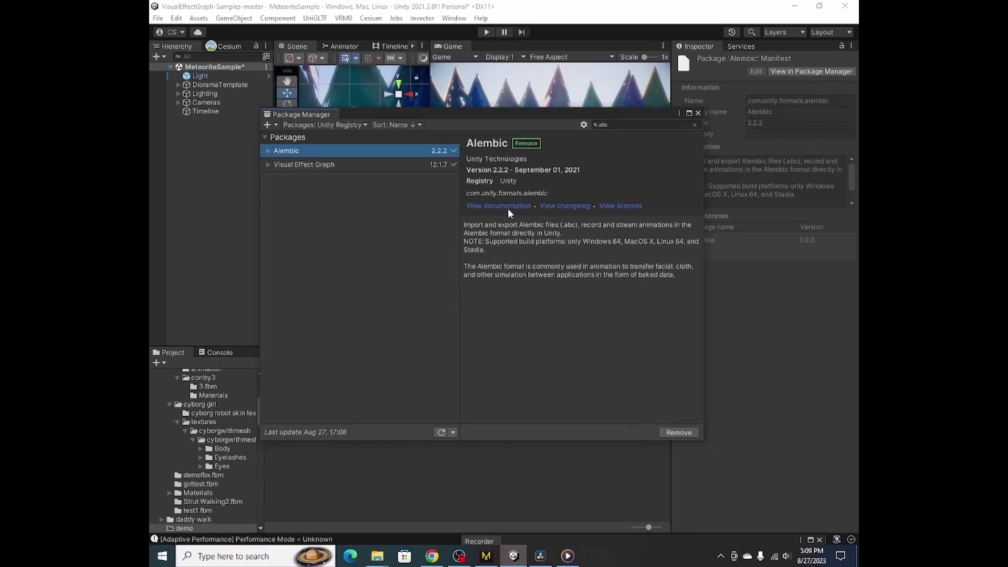
pyautogui.click(697, 113)
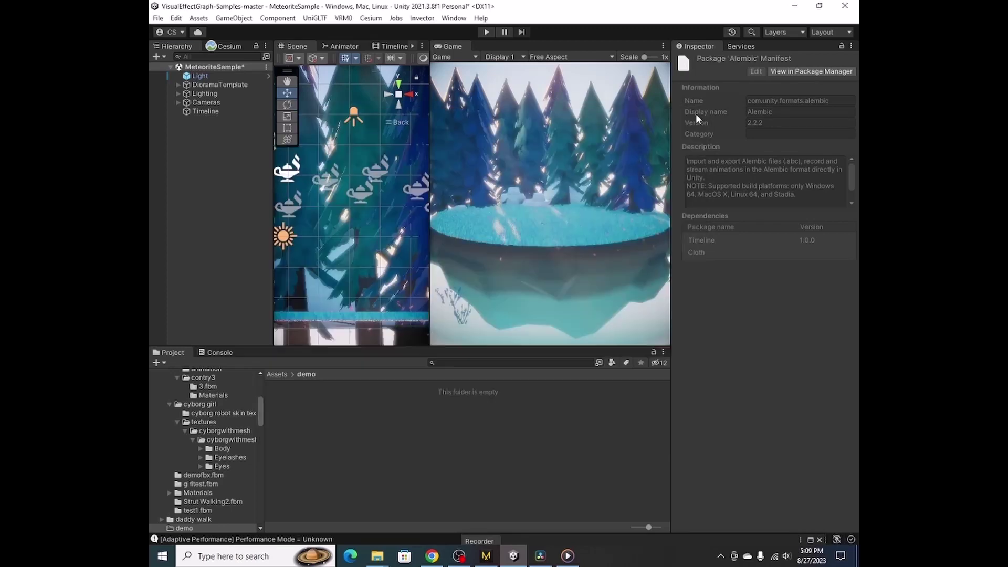
pyautogui.click(820, 6)
# Step: Open the desktop demo files folder and drag Walking final.abc into Unity's Assets/demo folder
pyautogui.moveTo(527, 30); pyautogui.dragTo(521, 12)
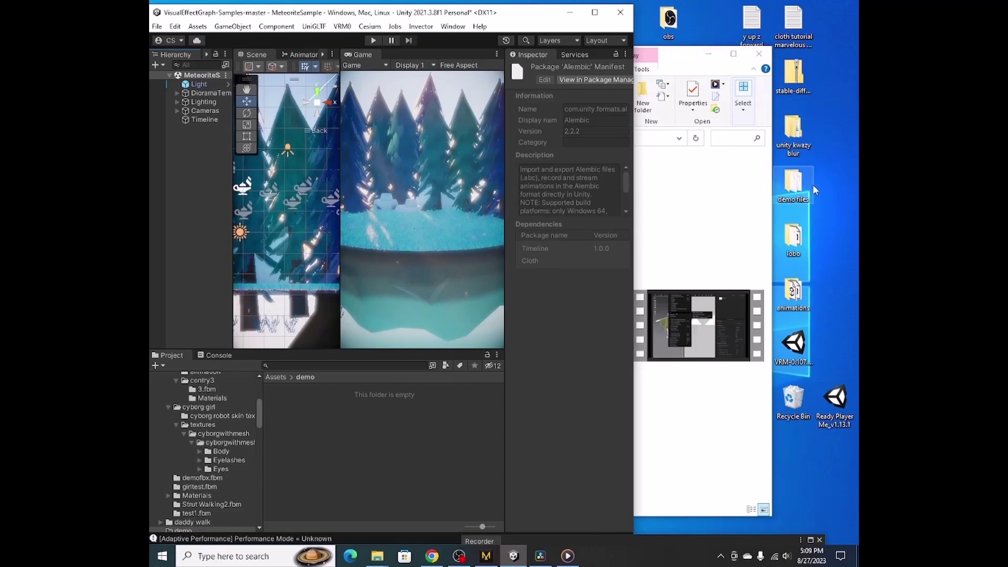
pyautogui.doubleClick(796, 186)
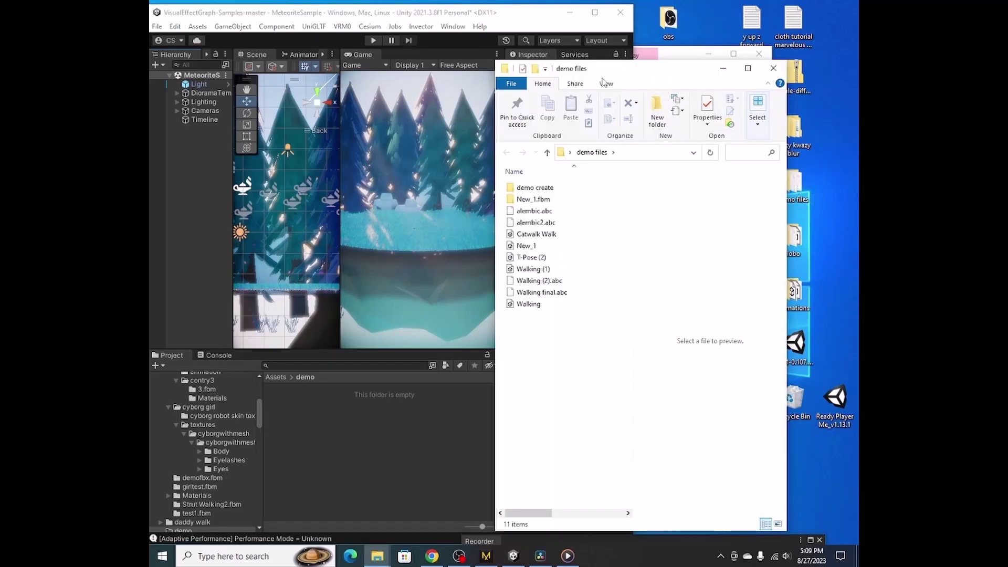
pyautogui.moveTo(621, 74); pyautogui.dragTo(718, 46)
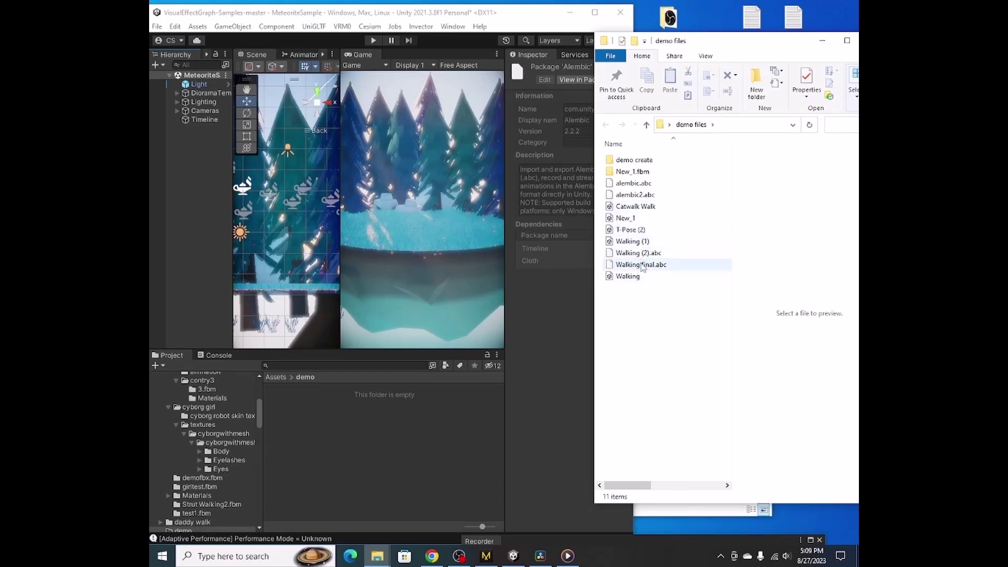
pyautogui.moveTo(636, 269); pyautogui.dragTo(344, 418)
# Step: Place Walking final into the scene, frame it, and set its Y rotation to 180
pyautogui.click(595, 12)
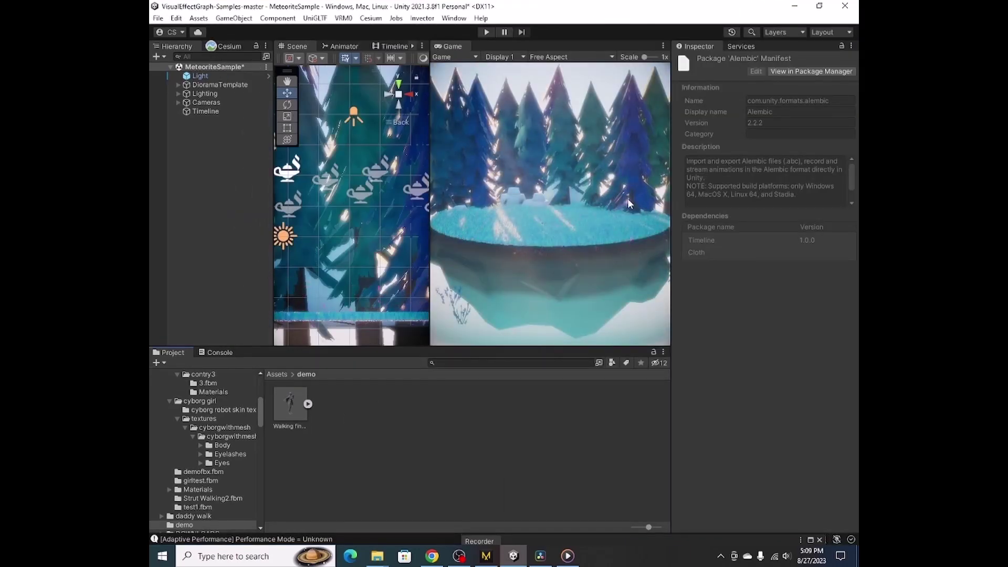
pyautogui.moveTo(289, 405); pyautogui.dragTo(286, 318)
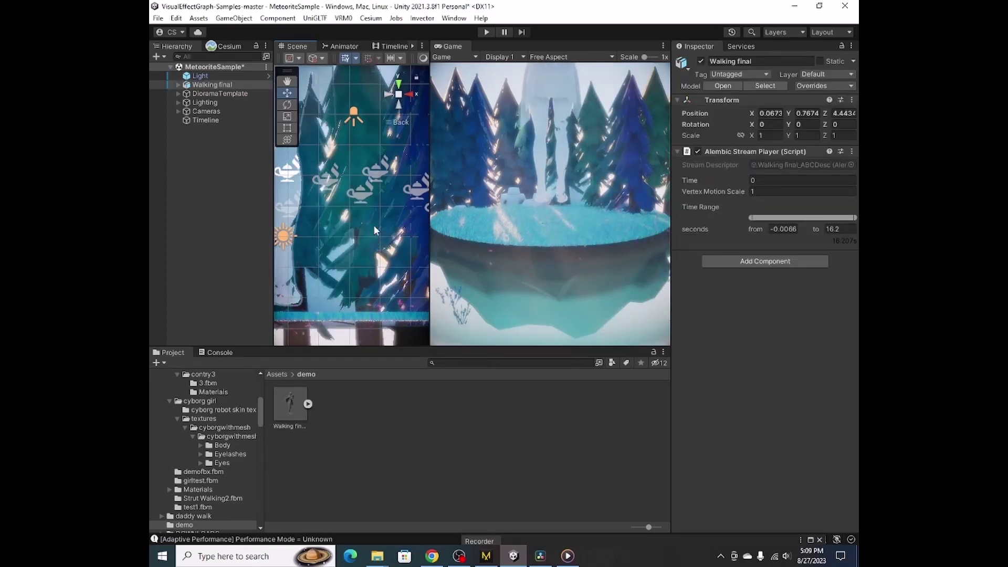
pyautogui.press('f')
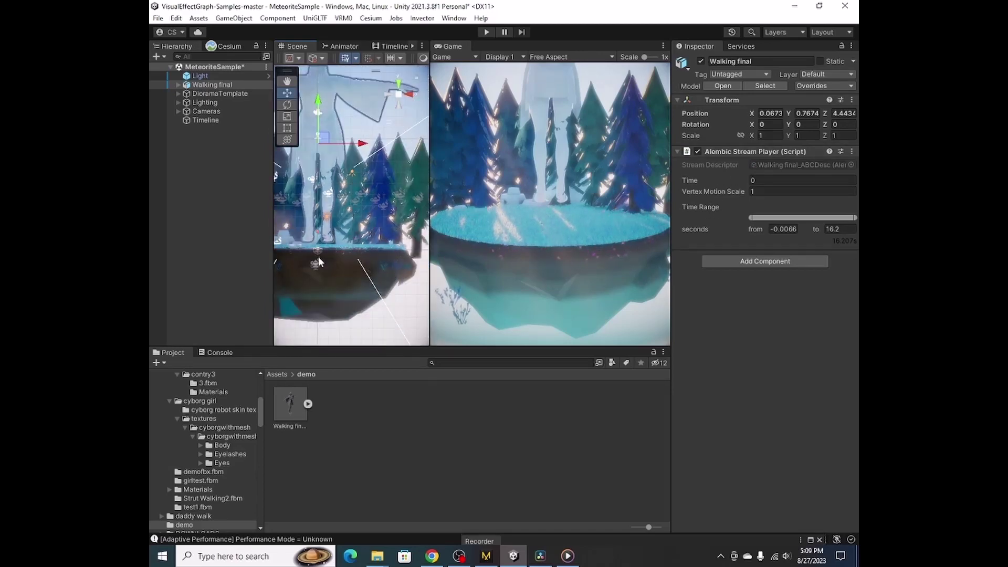
pyautogui.scroll(-3, 339, 257)
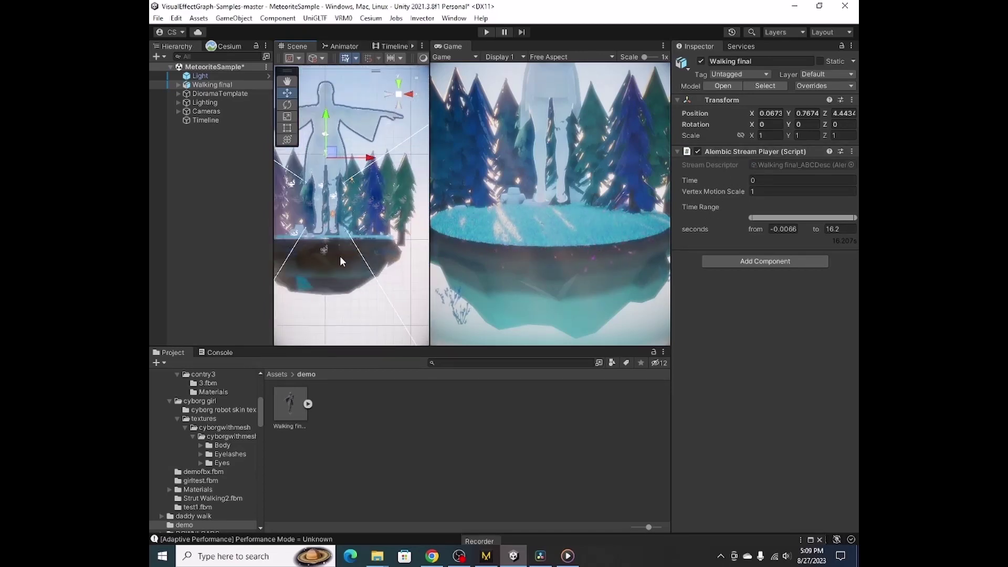
pyautogui.click(808, 125)
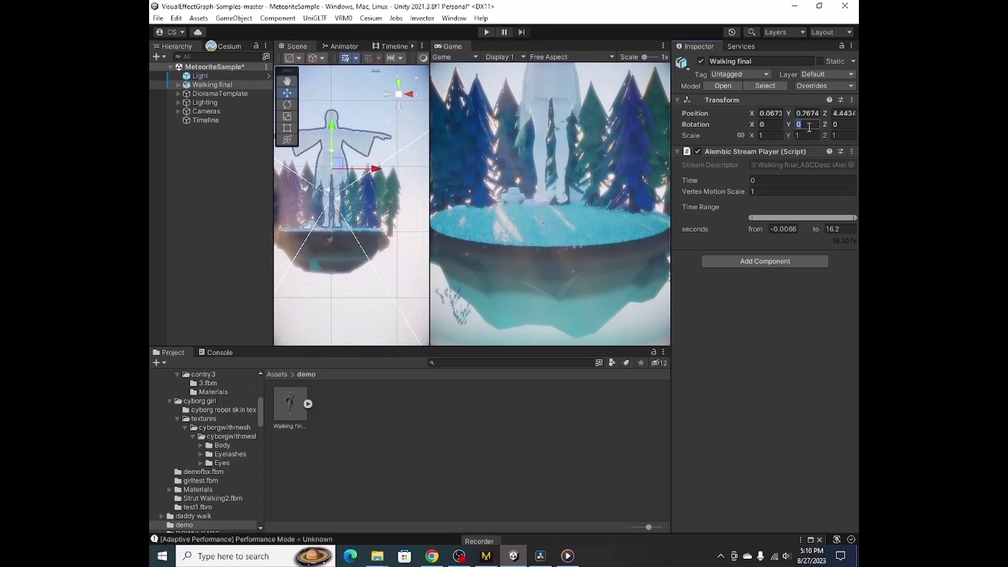
pyautogui.write('18')
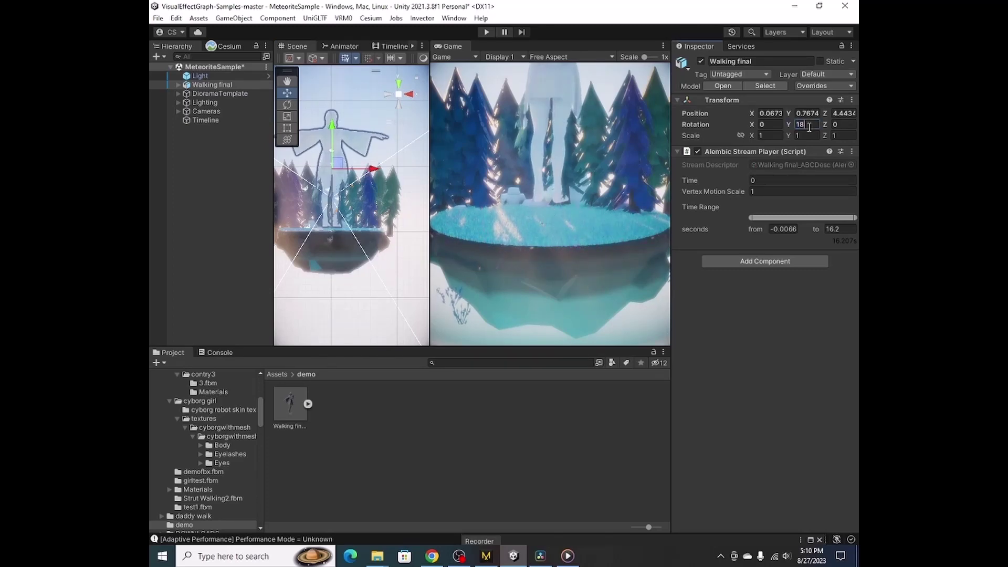
pyautogui.write('0')
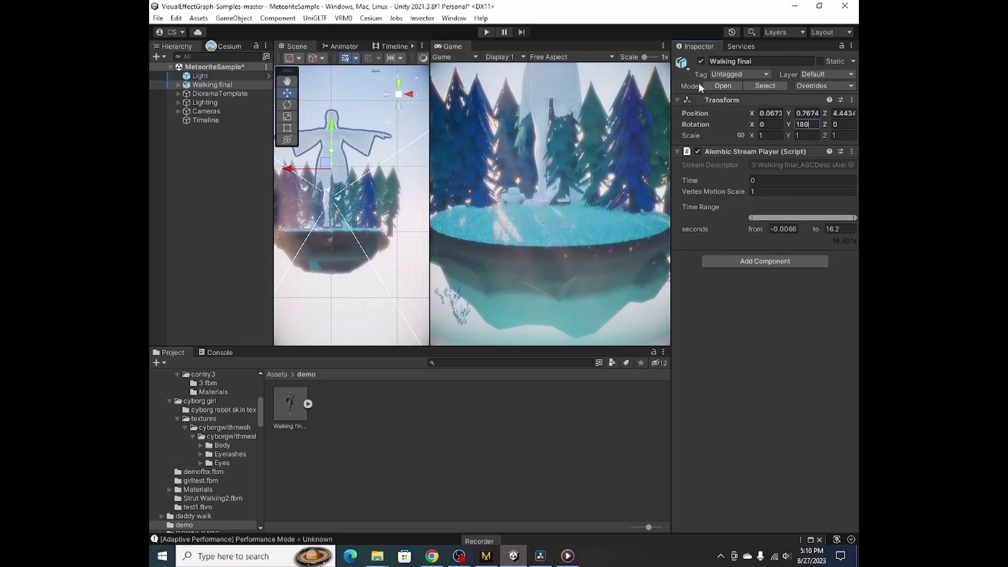
pyautogui.press('Return')
# Step: Slide the figure along Z, scale it to about 0.46, and lower it onto the island at Y 0.39
pyautogui.click(410, 95)
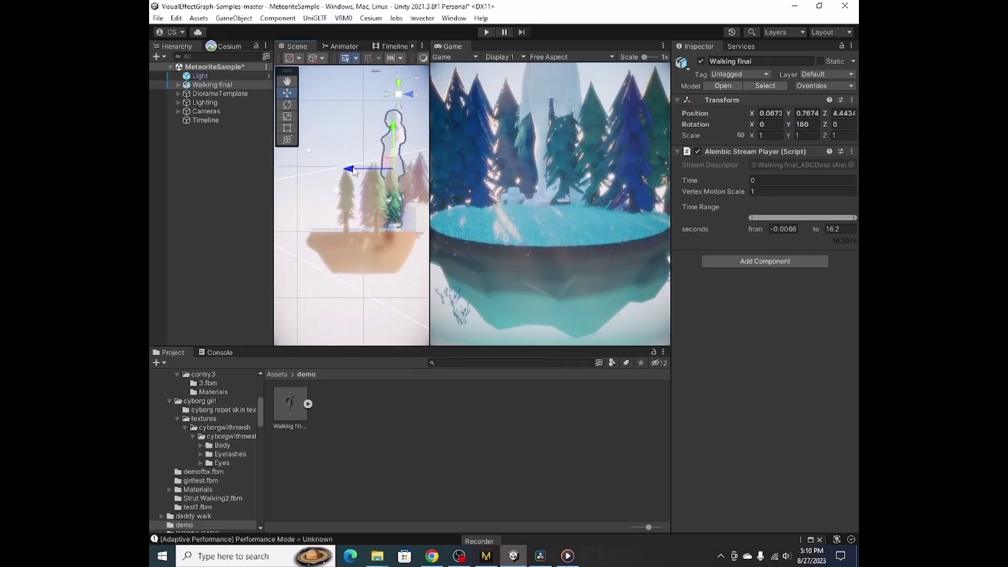
pyautogui.moveTo(353, 169); pyautogui.dragTo(314, 150)
pyautogui.click(287, 116)
pyautogui.click(287, 93)
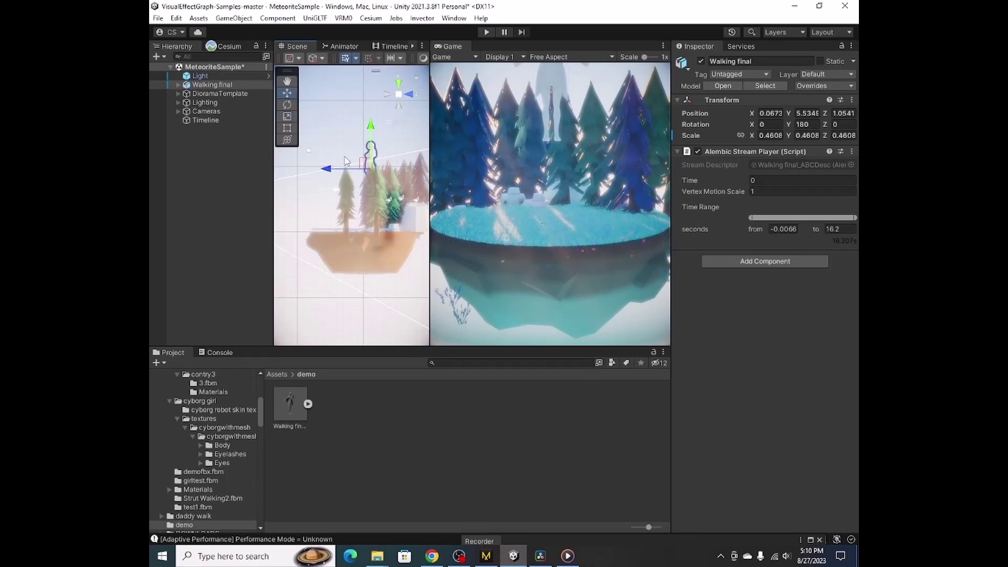
pyautogui.scroll(2, 345, 161)
pyautogui.moveTo(358, 141); pyautogui.dragTo(357, 170)
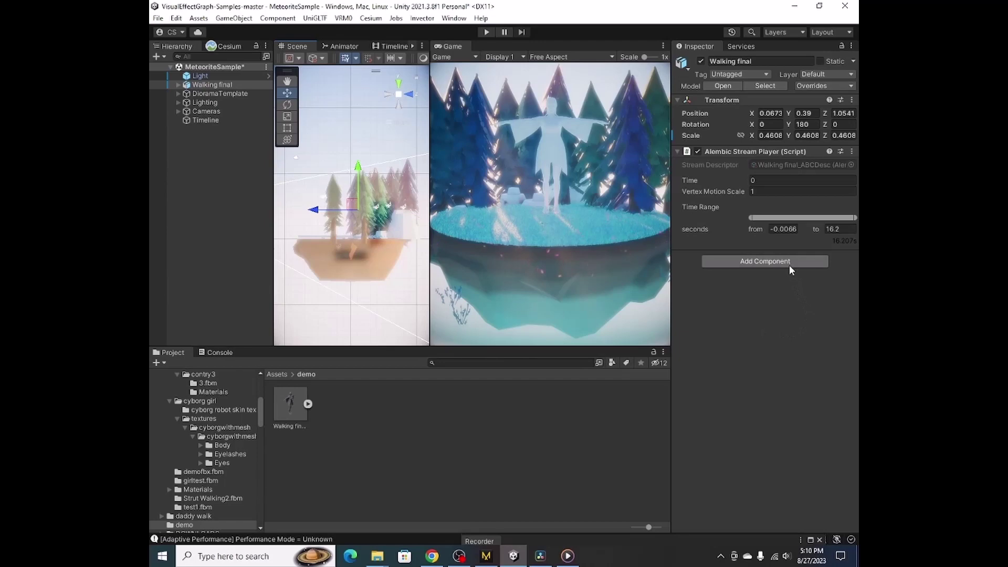
# Step: Add an Animator component to the Walking final object
pyautogui.click(215, 84)
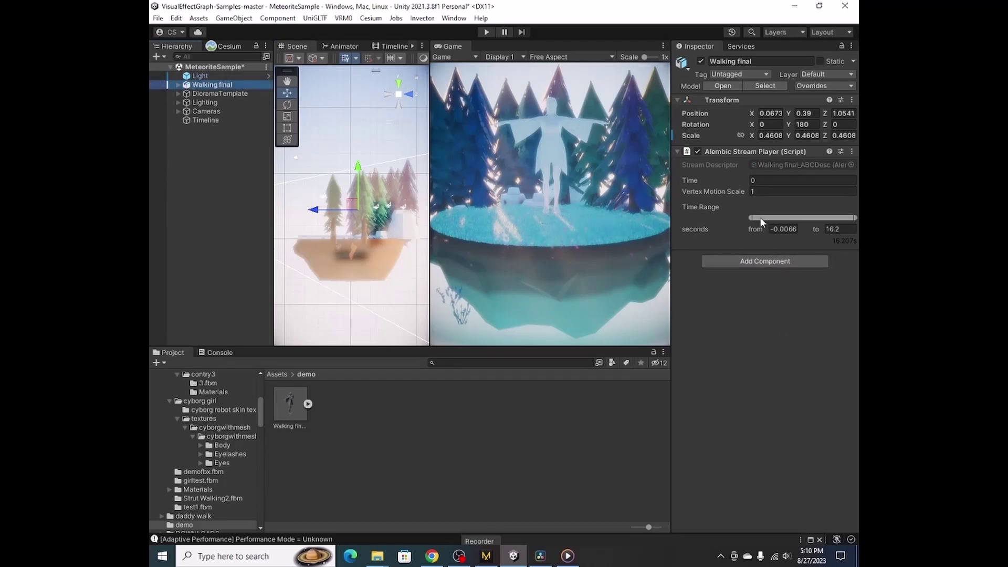
pyautogui.click(764, 261)
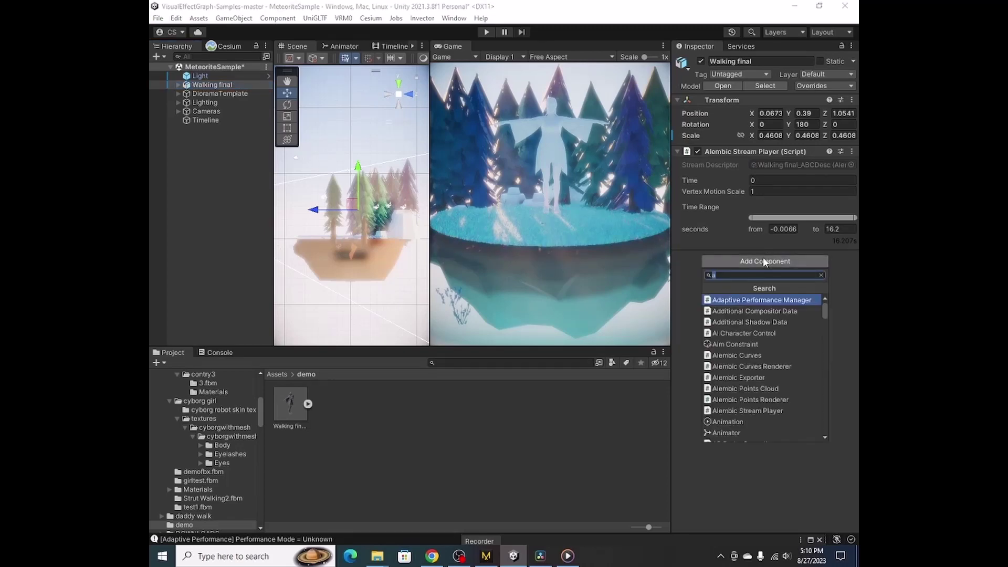
pyautogui.click(727, 432)
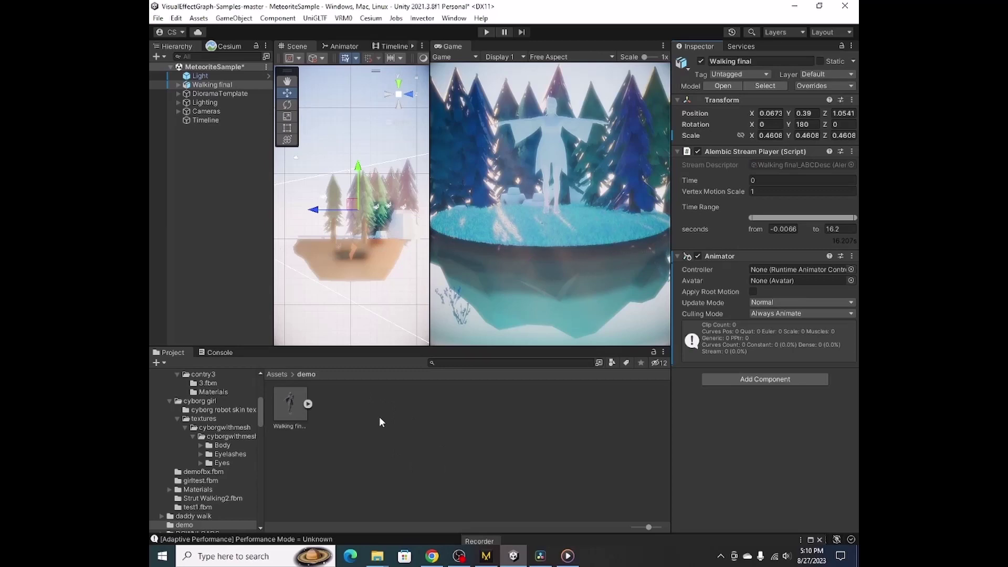
# Step: Create a new Animator Controller named zombiealembic in the Assets/demo folder
pyautogui.rightClick(396, 407)
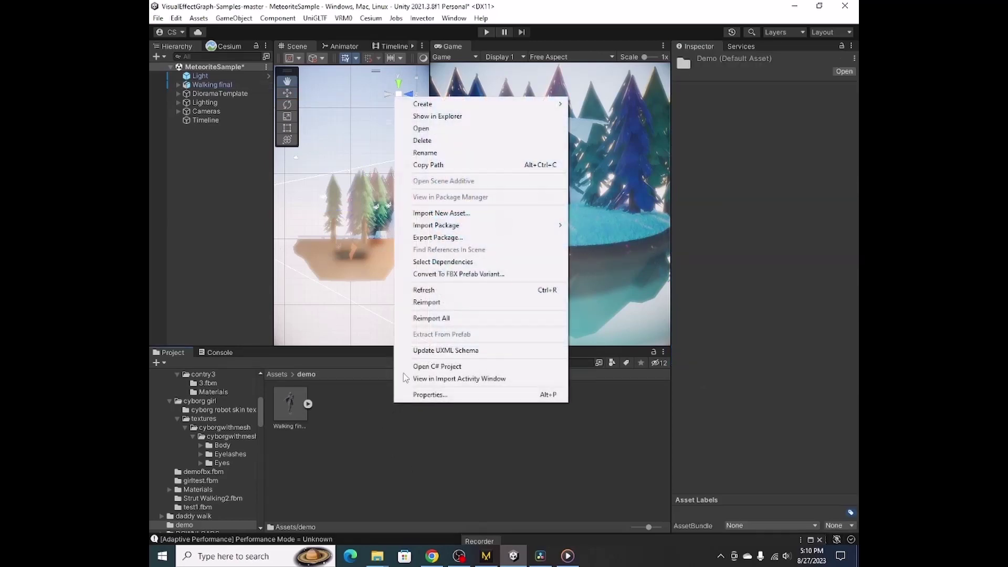
pyautogui.moveTo(455, 103)
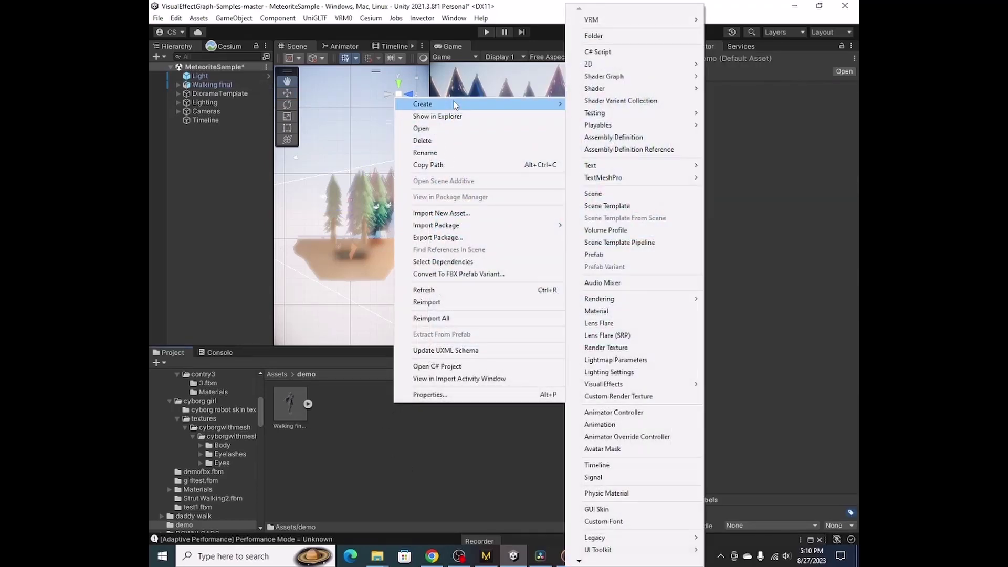
pyautogui.click(623, 413)
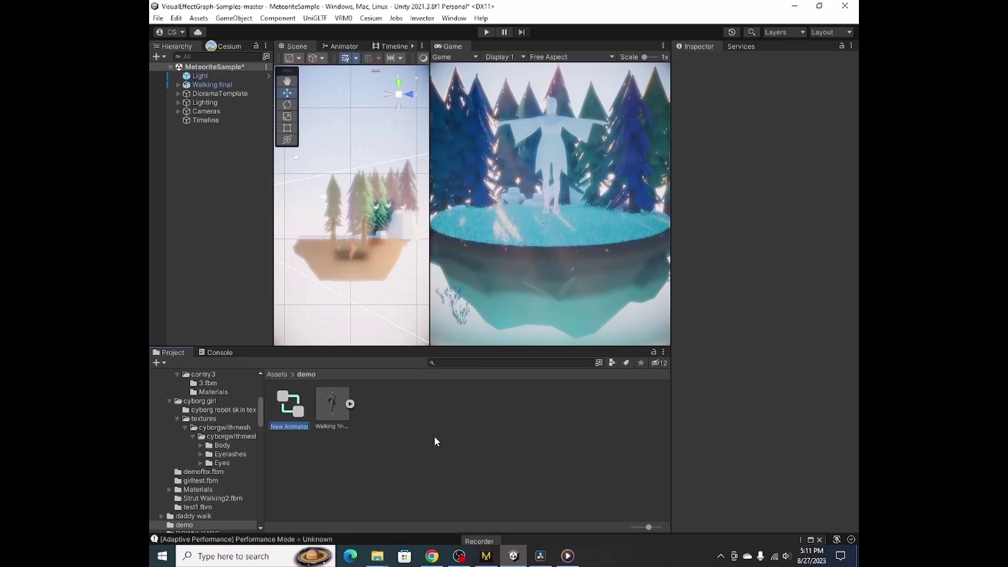
pyautogui.write('zombie')
pyautogui.write('anim')
pyautogui.write('ic')
pyautogui.press('Return')
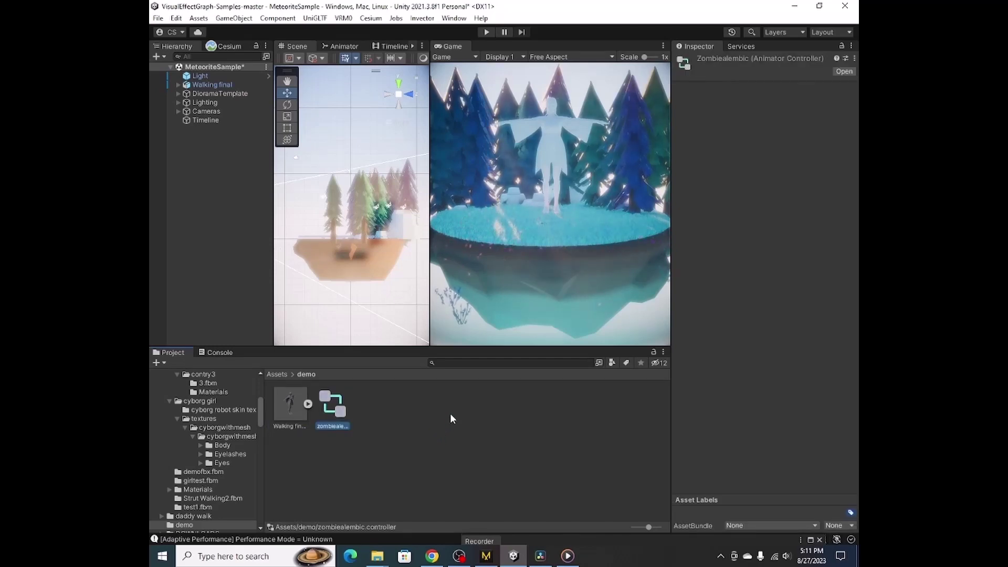
# Step: Put zombiealembic in Walking final's Animator Controller field, frame the figure from the front, and show the Animator graph
pyautogui.click(210, 84)
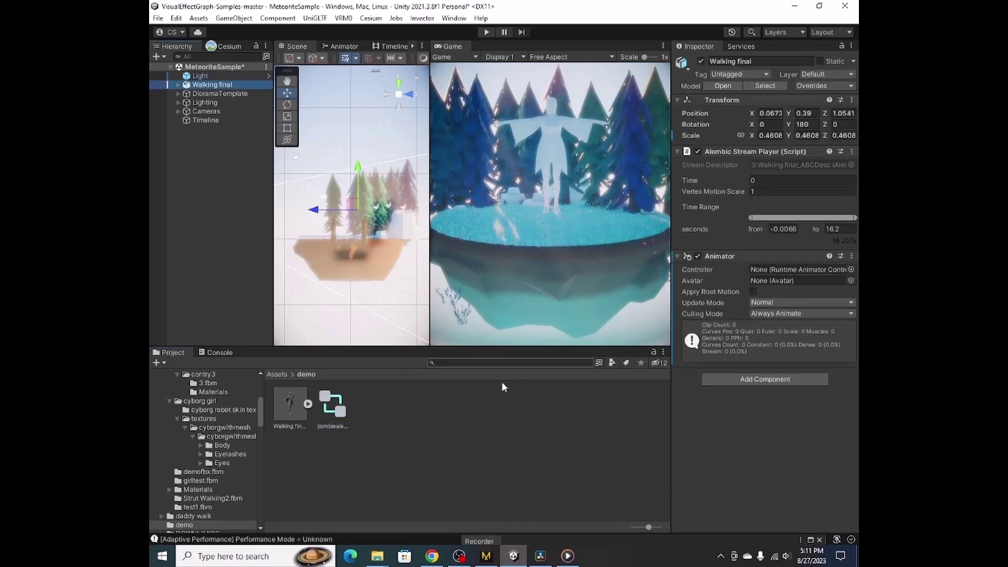
pyautogui.moveTo(331, 413); pyautogui.dragTo(834, 272)
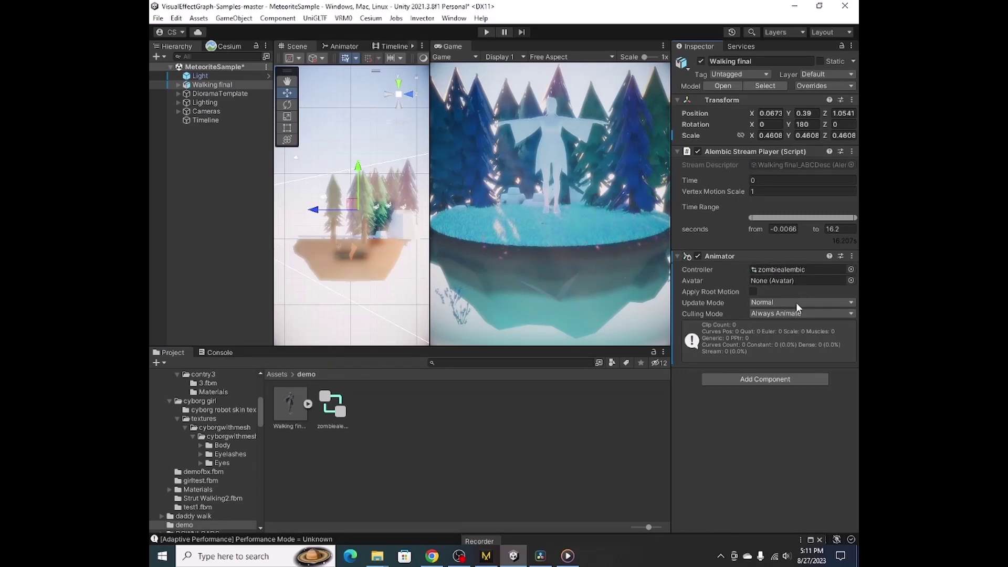
pyautogui.doubleClick(245, 84)
pyautogui.click(389, 93)
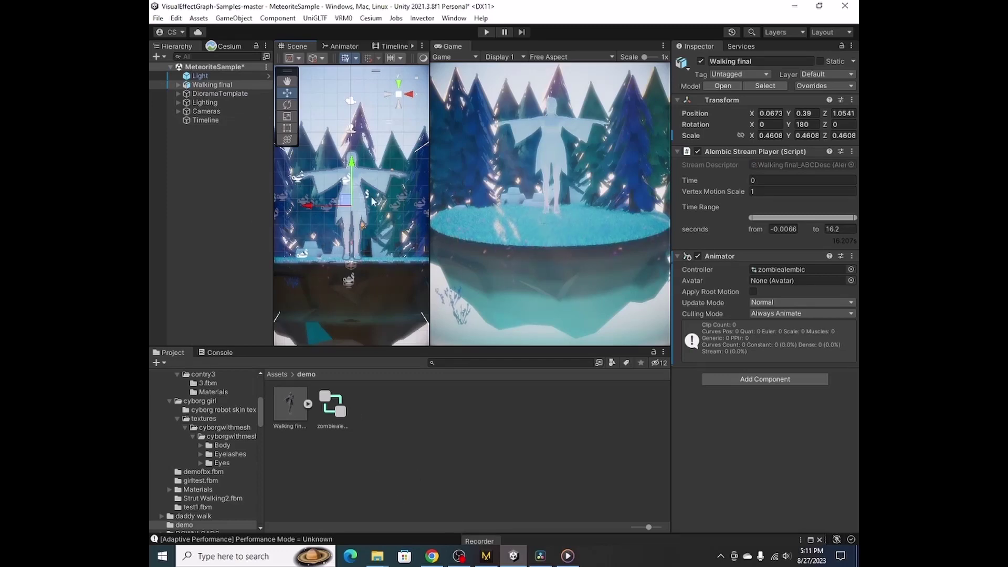
pyautogui.click(344, 46)
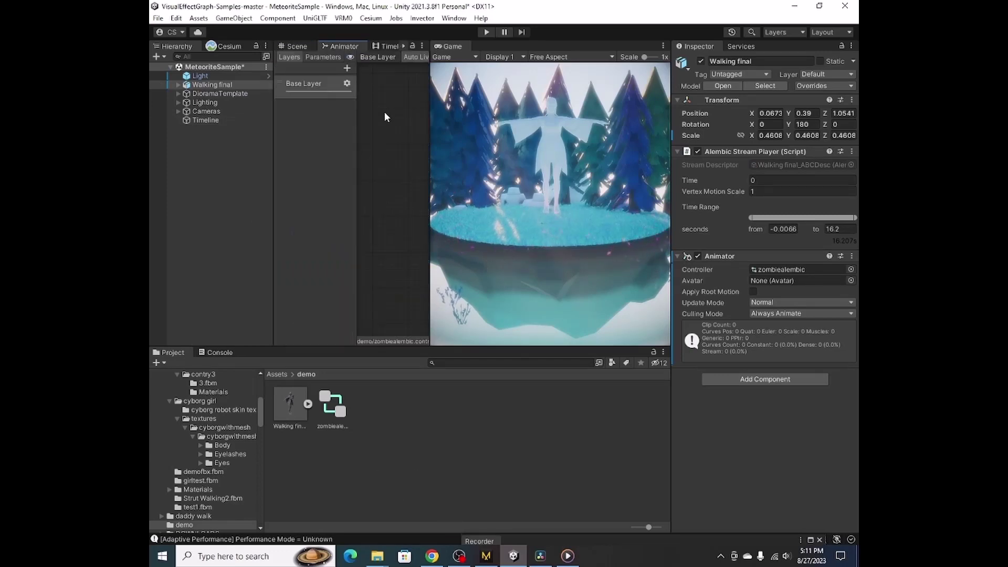
# Step: Open Window > Animation > Animator, widen its panel, and expand the Walking final asset to show its clips
pyautogui.click(455, 18)
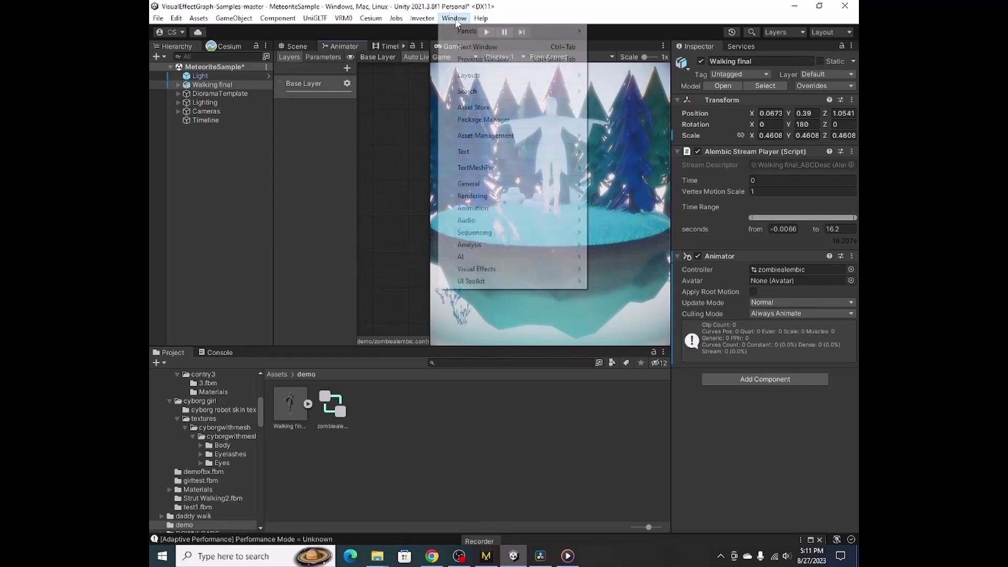
pyautogui.moveTo(494, 196)
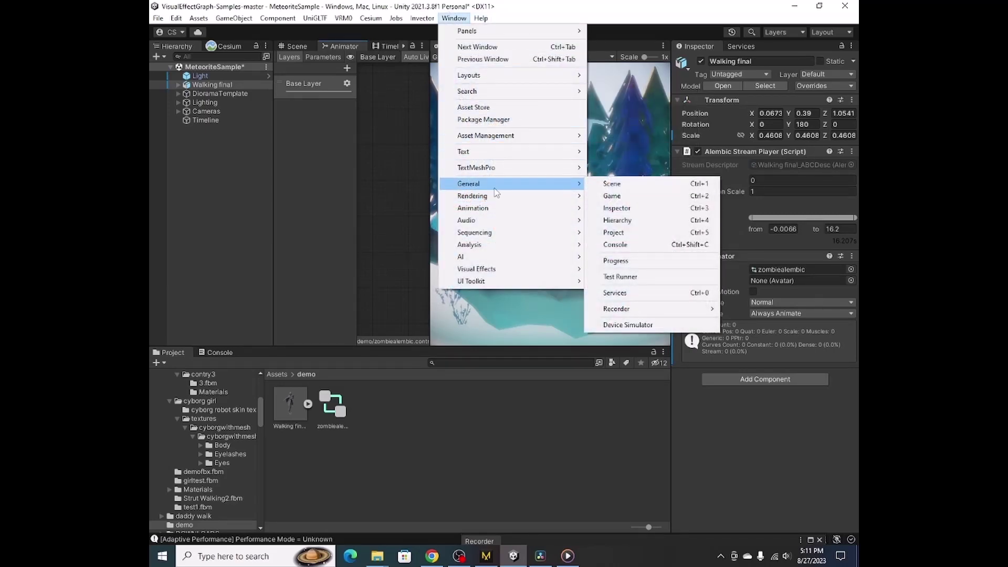
pyautogui.moveTo(561, 187)
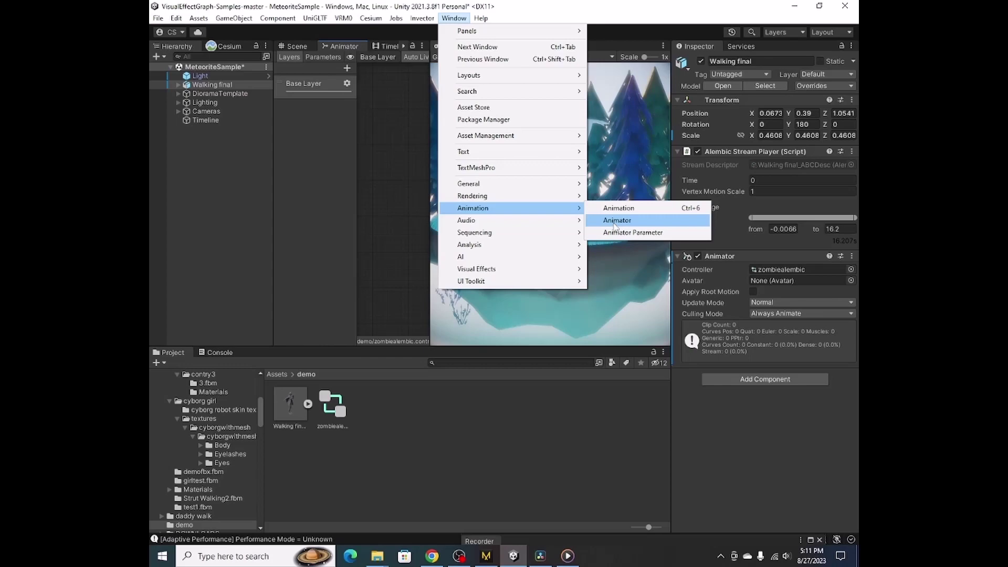
pyautogui.click(617, 221)
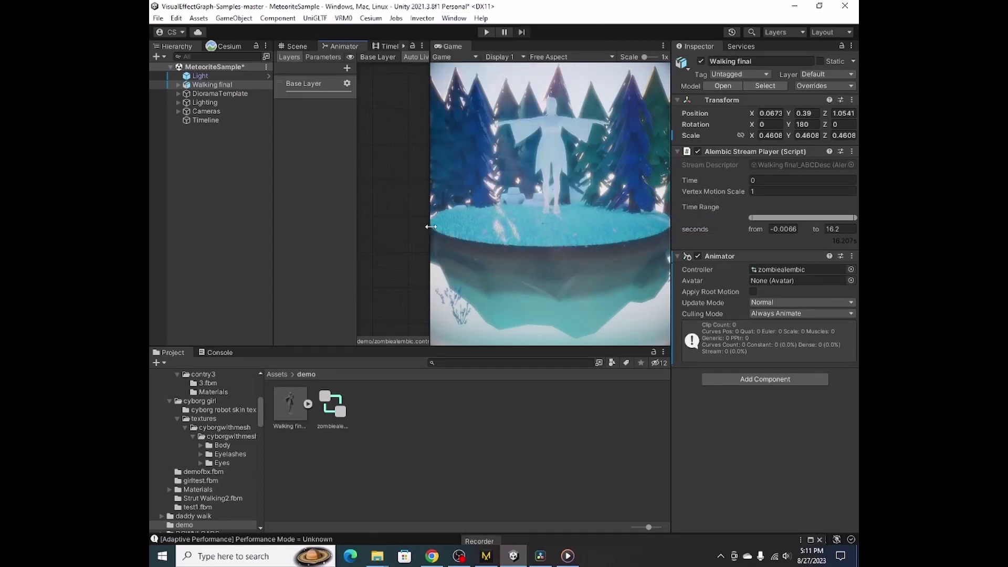
pyautogui.moveTo(430, 234); pyautogui.dragTo(489, 239)
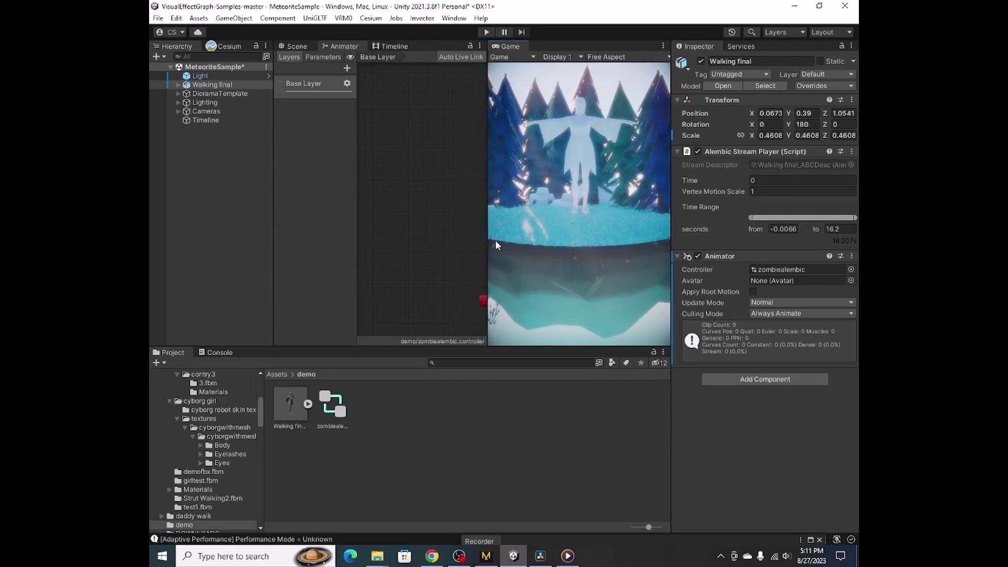
pyautogui.click(308, 404)
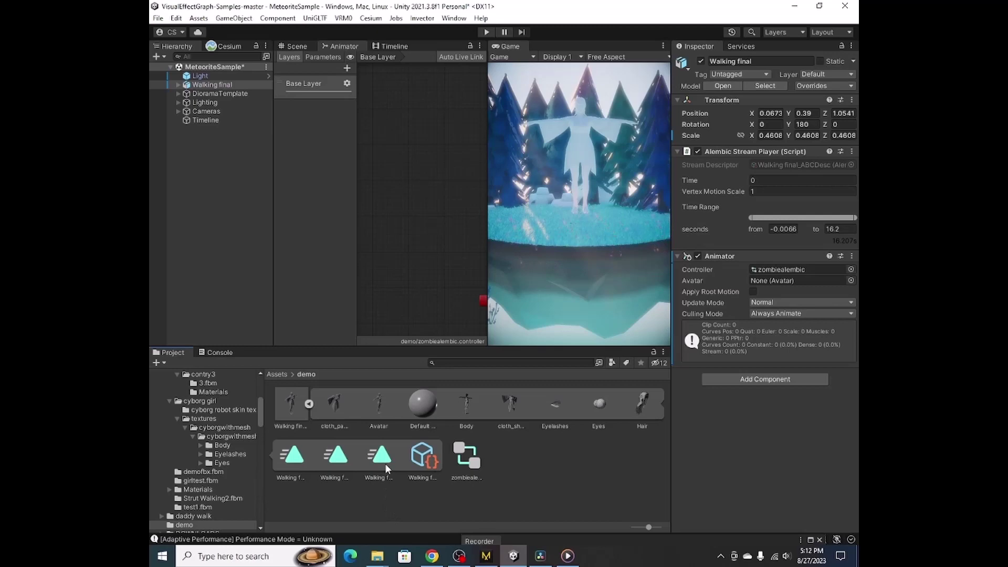
# Step: Add the Walking final_Time clip as the default state and paste a copy as Walking final_Time 0
pyautogui.moveTo(386, 464); pyautogui.dragTo(389, 184)
pyautogui.moveTo(389, 145); pyautogui.dragTo(389, 146)
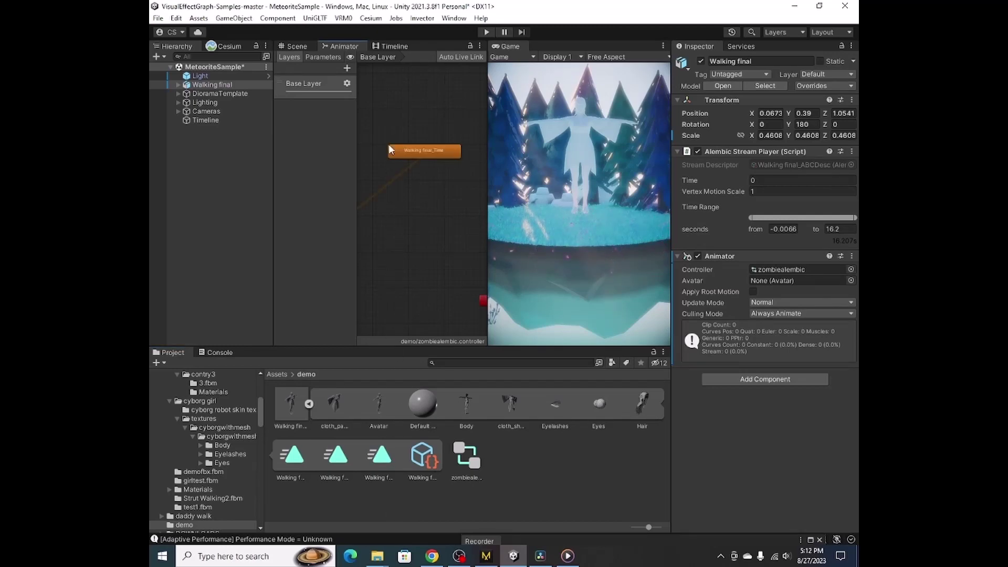
pyautogui.click(426, 150)
pyautogui.rightClick(427, 150)
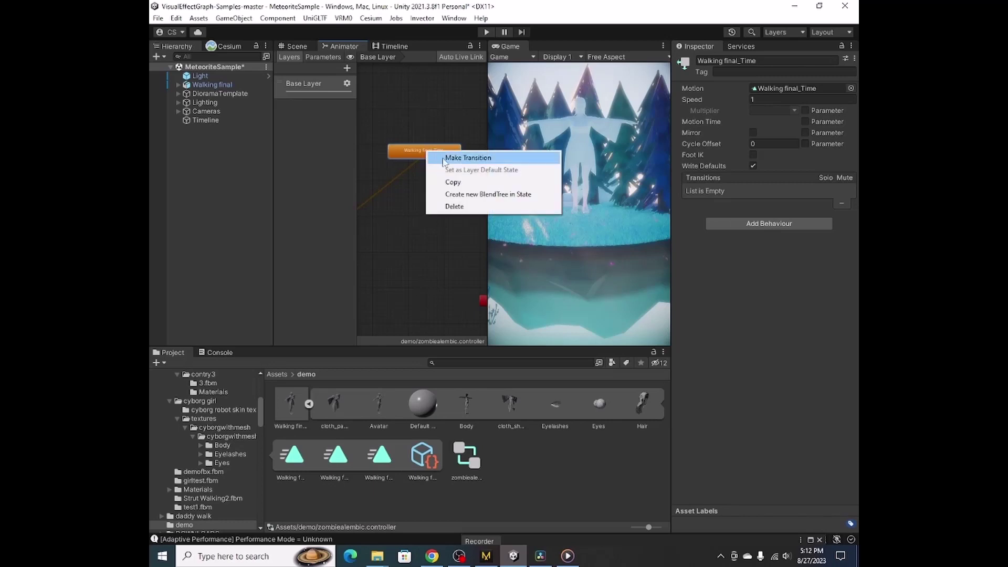
pyautogui.click(452, 182)
pyautogui.click(425, 201)
pyautogui.rightClick(425, 202)
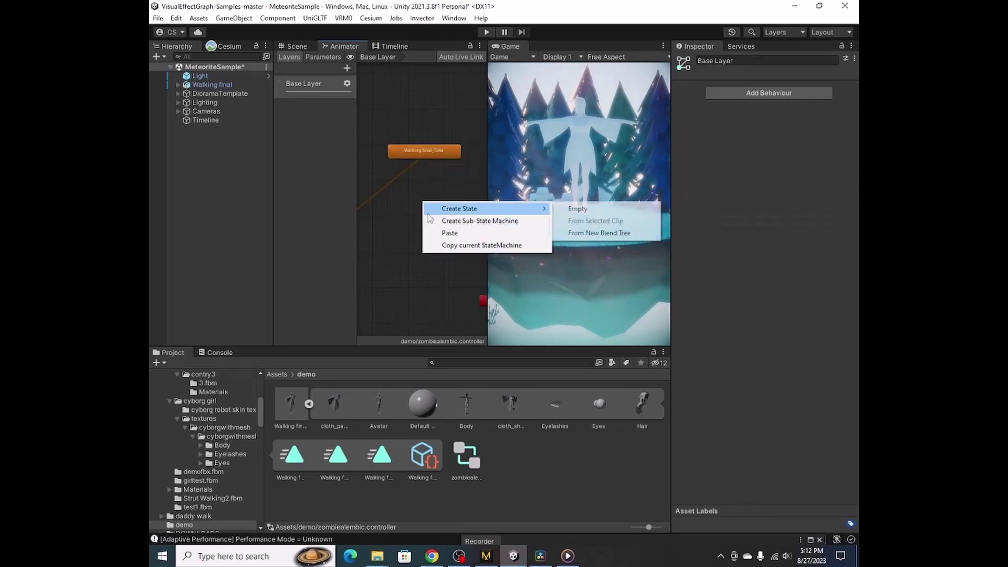
pyautogui.click(446, 232)
# Step: Connect Walking final_Time and Walking final_Time 0 with transitions both ways, then enter play mode
pyautogui.click(416, 151)
pyautogui.rightClick(415, 150)
pyautogui.click(441, 159)
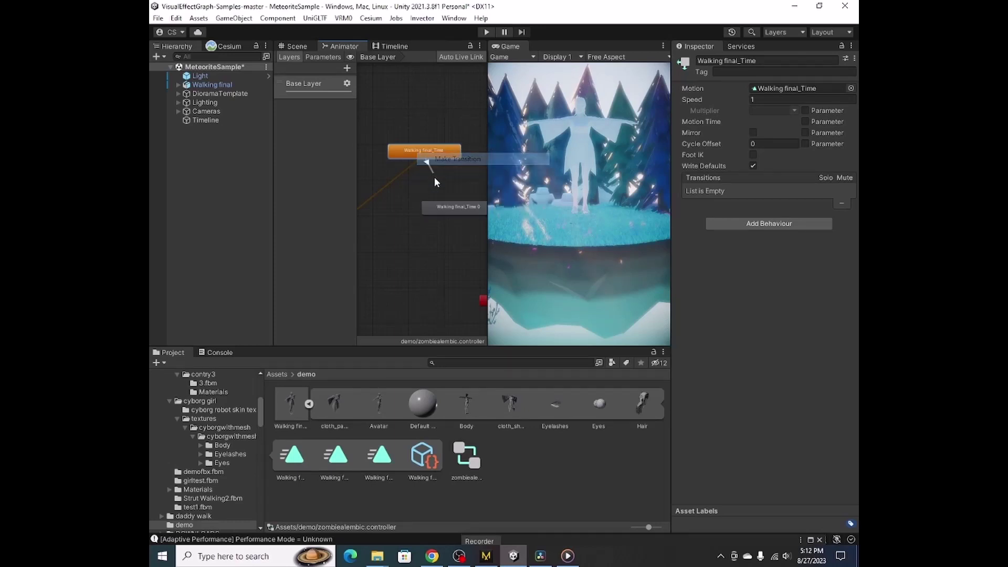
pyautogui.click(437, 207)
pyautogui.rightClick(437, 207)
pyautogui.click(462, 217)
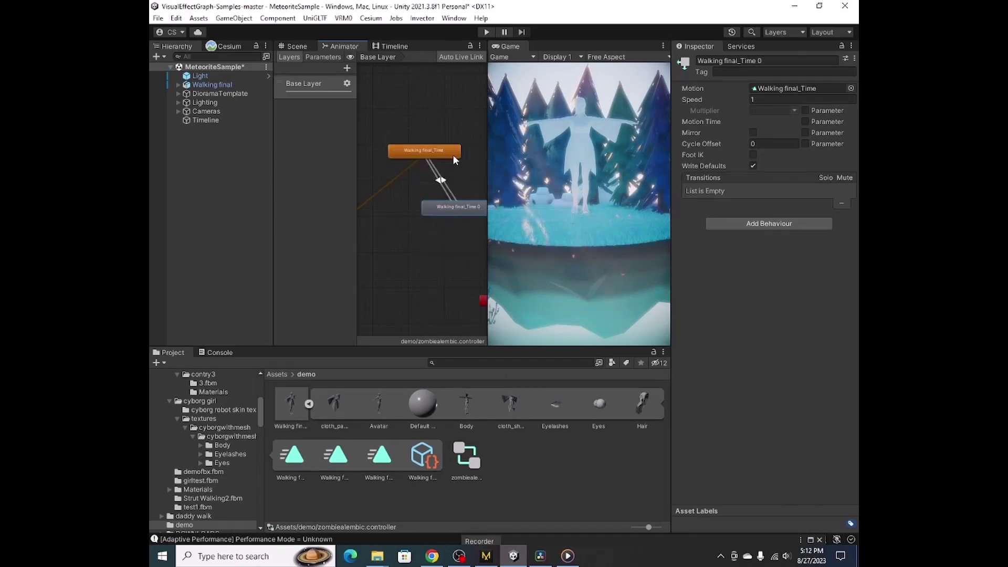
pyautogui.click(454, 157)
pyautogui.click(296, 46)
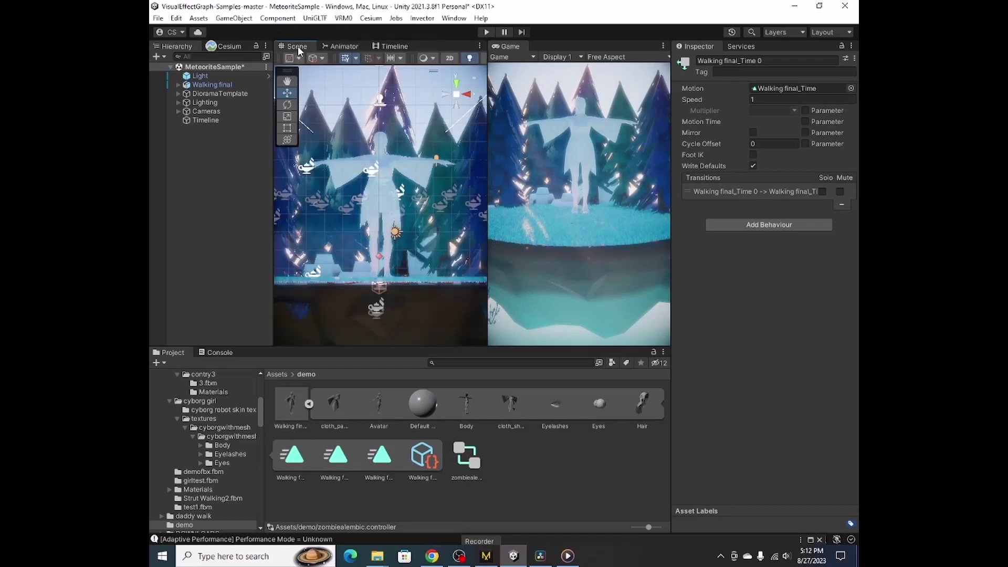
pyautogui.click(481, 31)
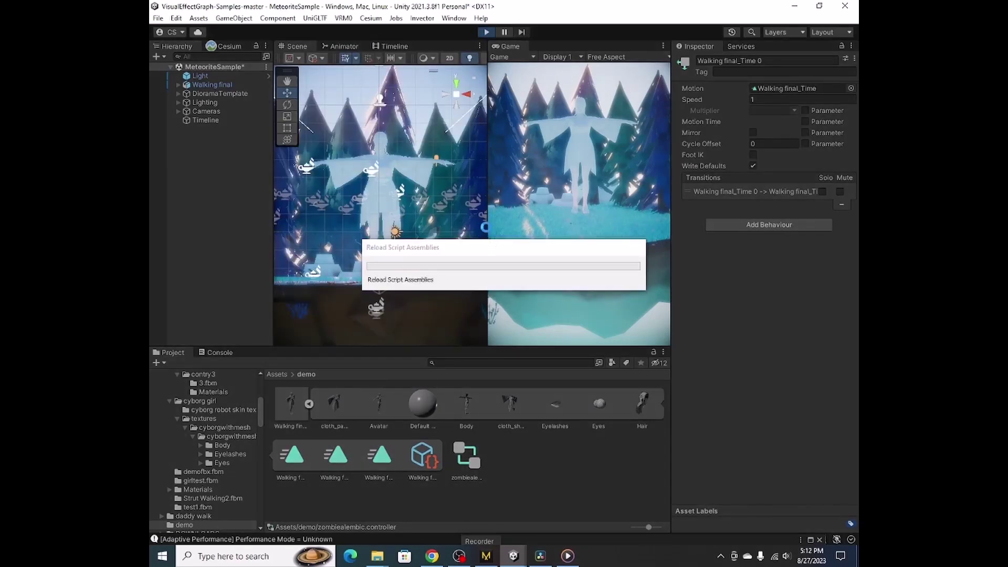